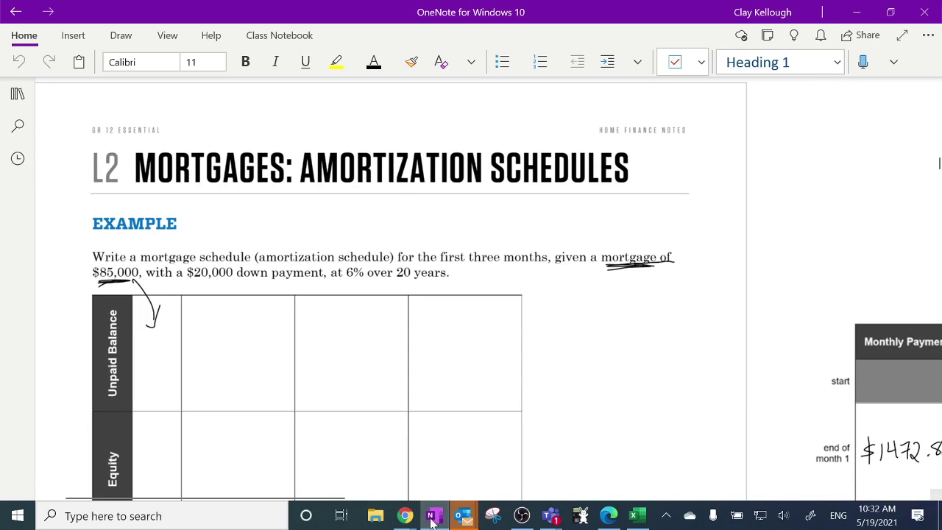
Bring up File Explorer at Quick access from the taskbar, in front of OneNote.
left_click(376, 518)
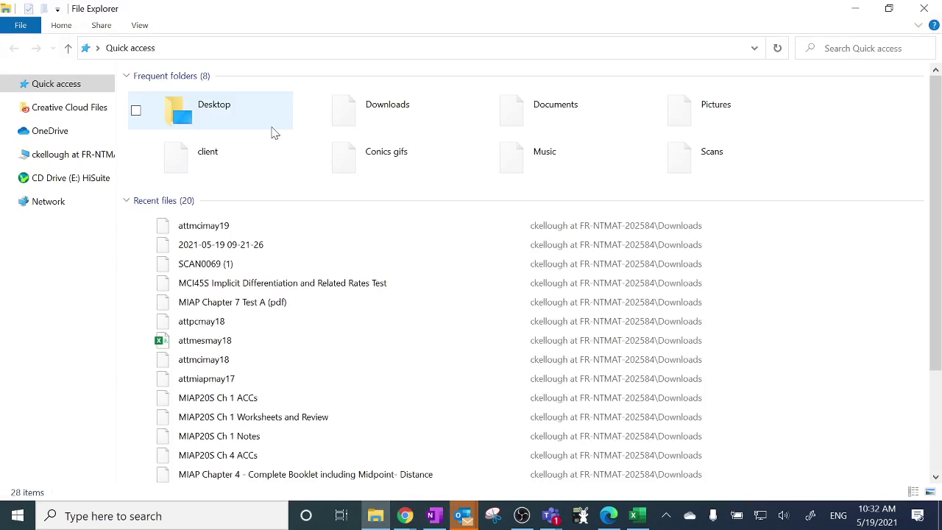
Go from Downloads back to Quick access, into Scans, and open the 05-19-21 scanned PDF.
left_click(351, 109)
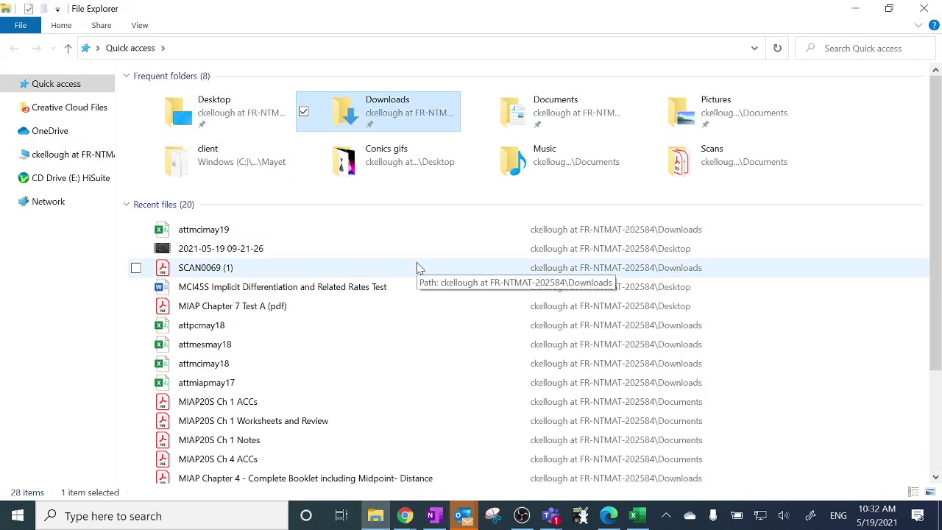
double_click(409, 110)
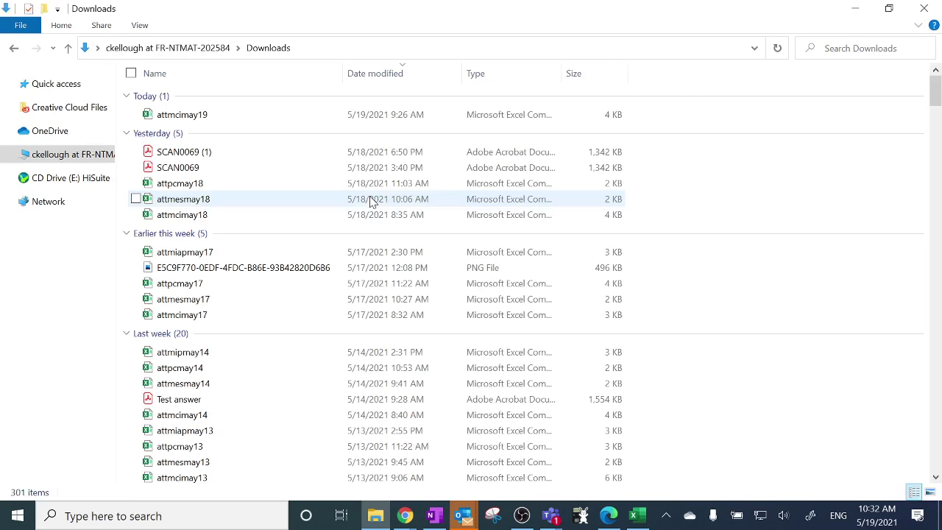
left_click(66, 86)
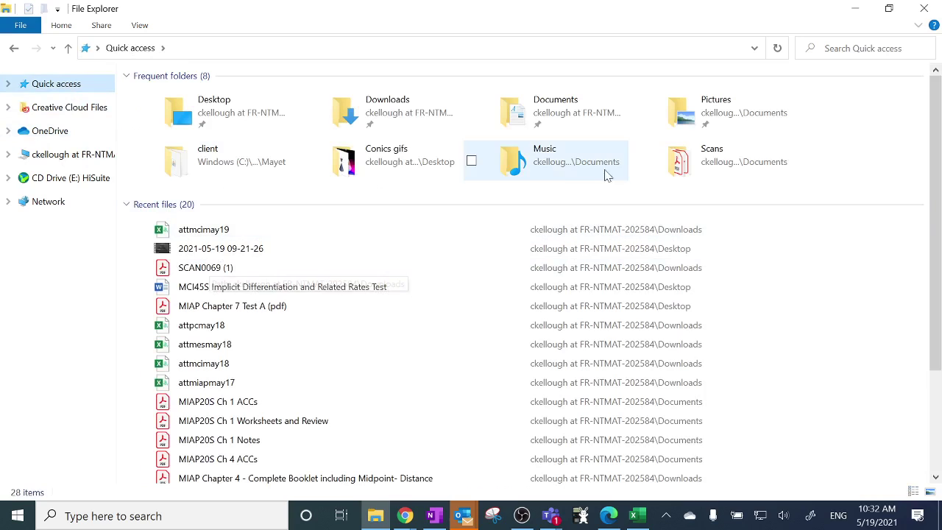
double_click(708, 158)
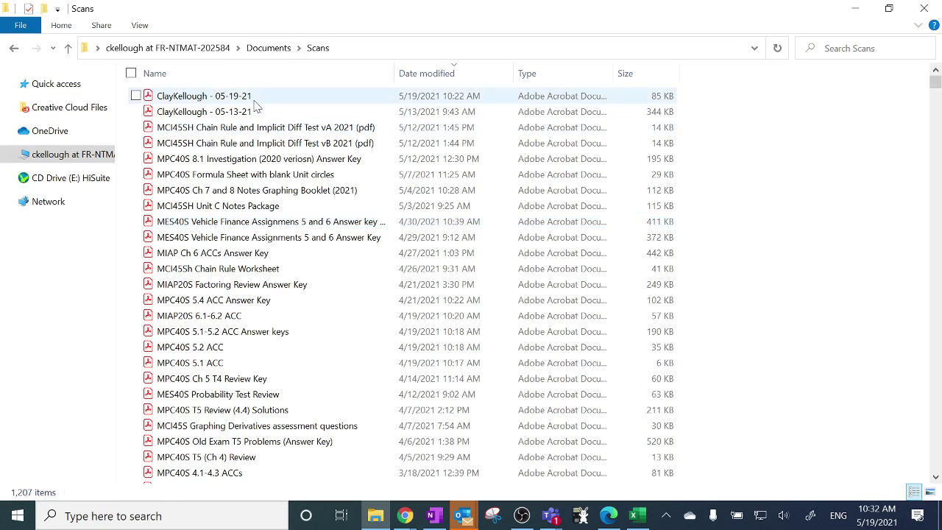
double_click(240, 99)
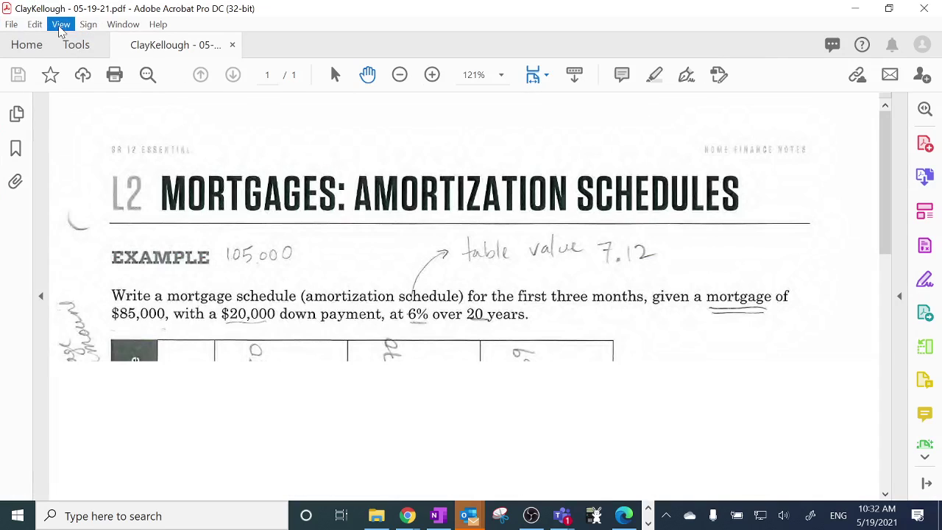
Rotate the scan view clockwise and scroll up to the handwritten amortization table.
left_click(61, 24)
mouse_move(99, 53)
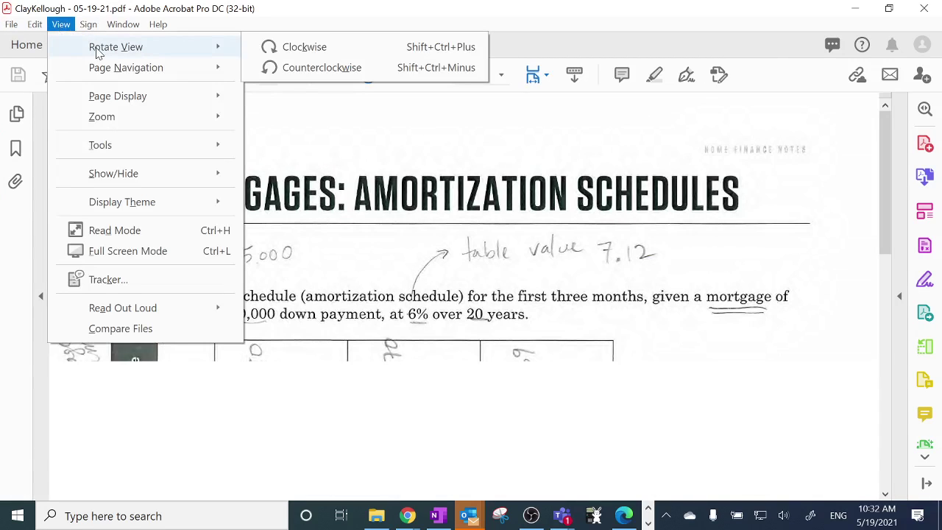
left_click(333, 50)
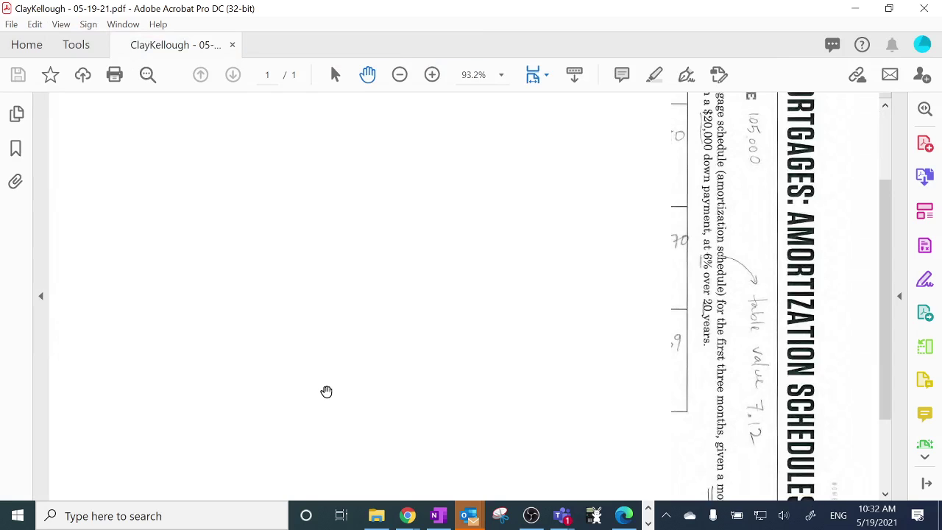
scroll(377, 251, "up", 2)
scroll(378, 251, "up", 1)
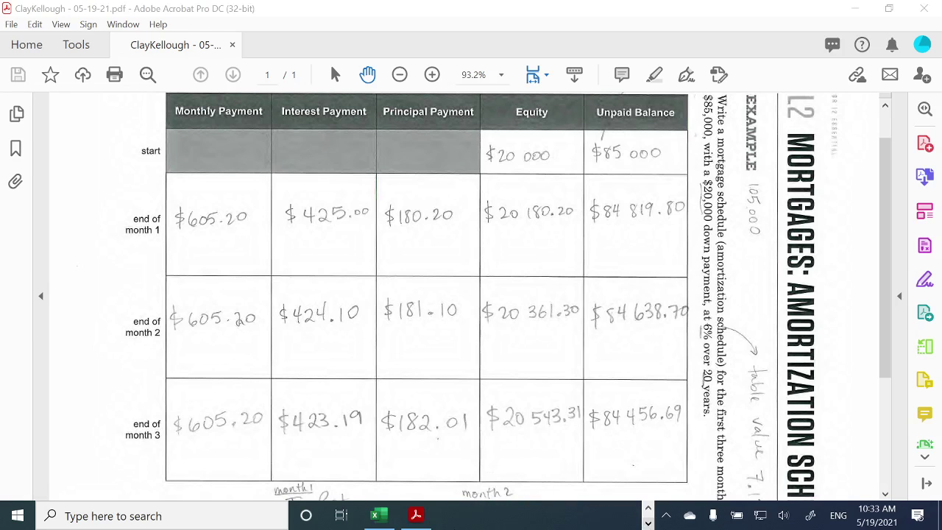
left_click(375, 516)
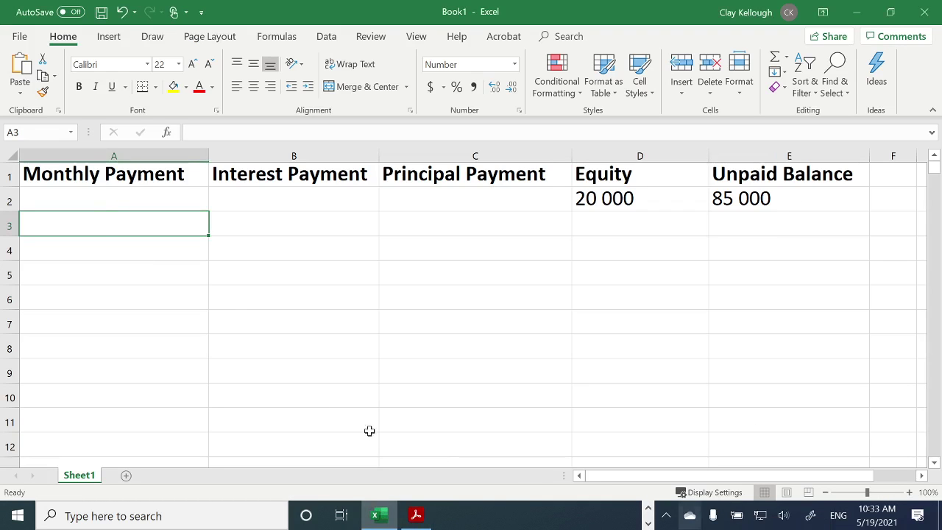
left_click(154, 172)
left_click(290, 174)
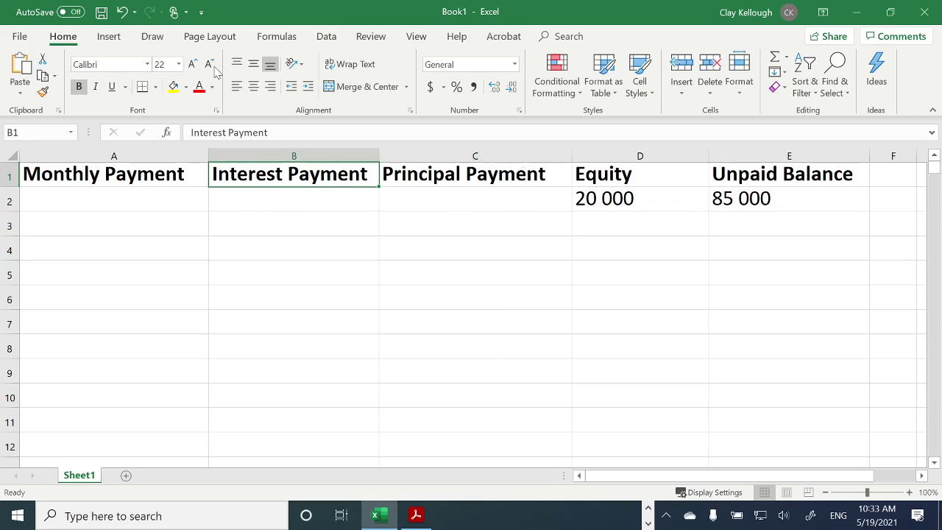
left_click(520, 170)
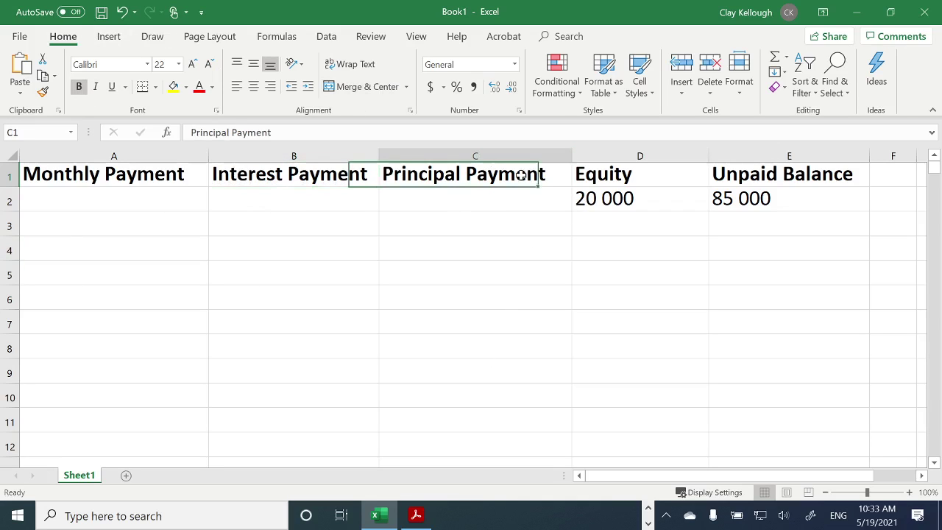
left_click(620, 175)
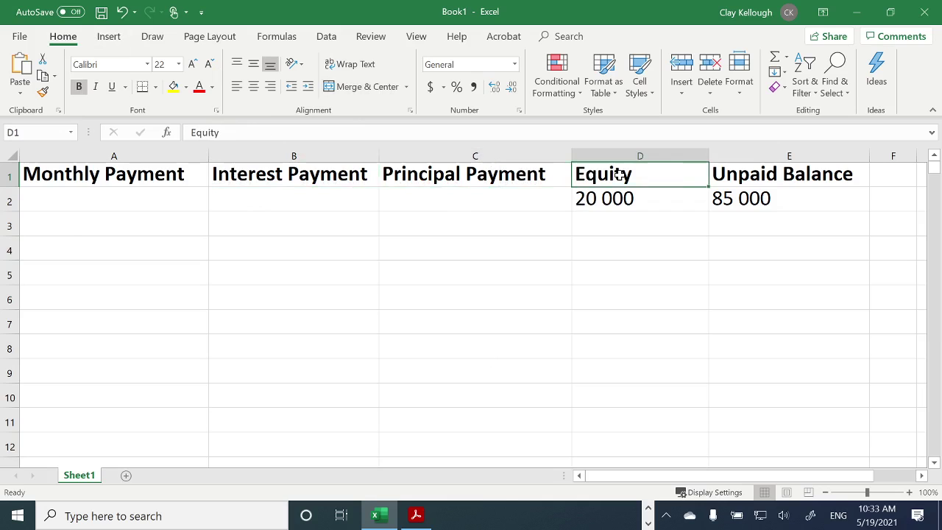
left_click(794, 177)
left_click(415, 515)
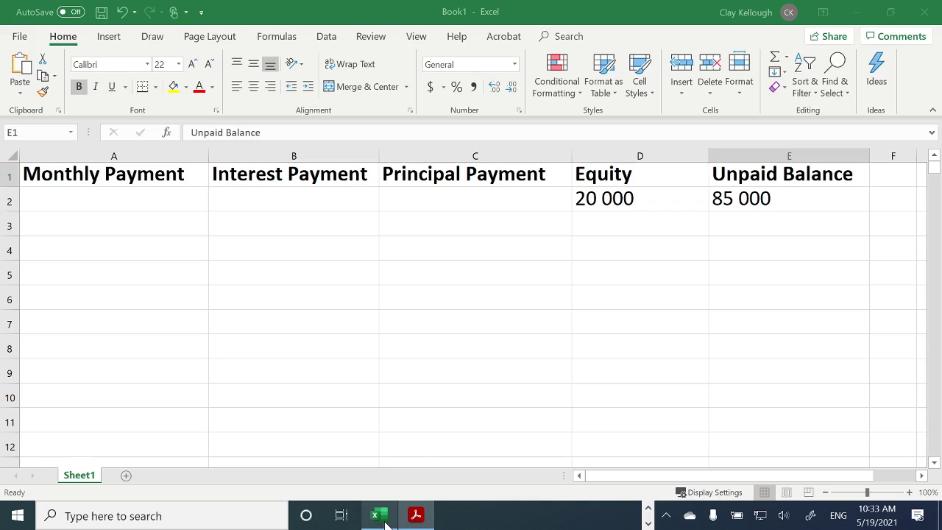
left_click(385, 520)
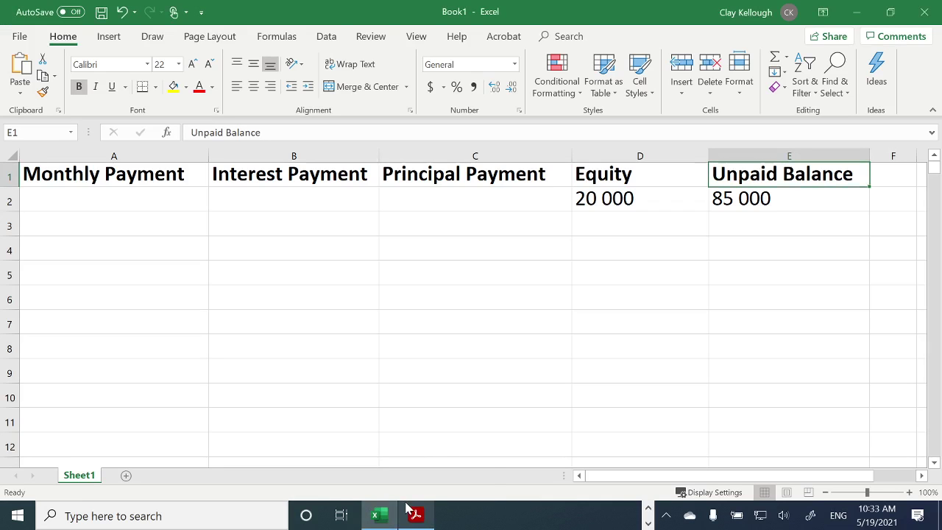
left_click(415, 516)
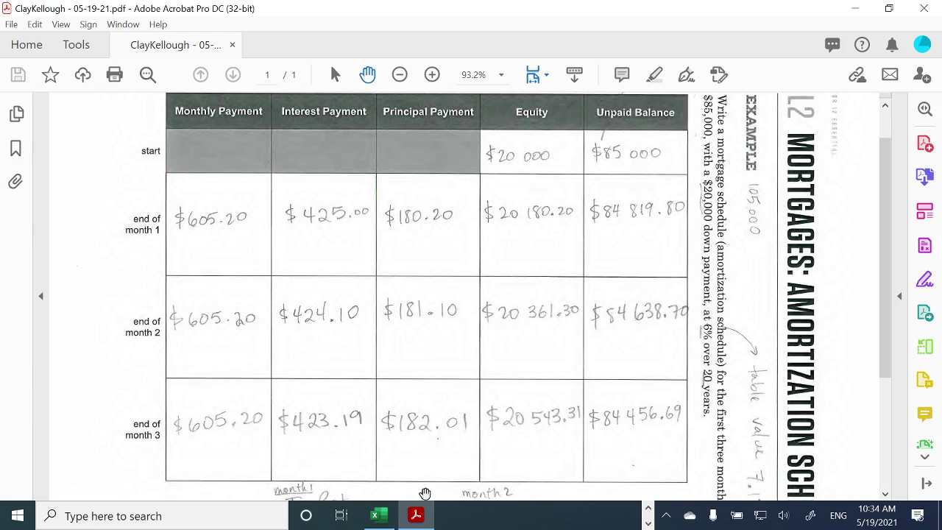
Back in Excel, check the D2 equity value and select A3.
left_click(391, 521)
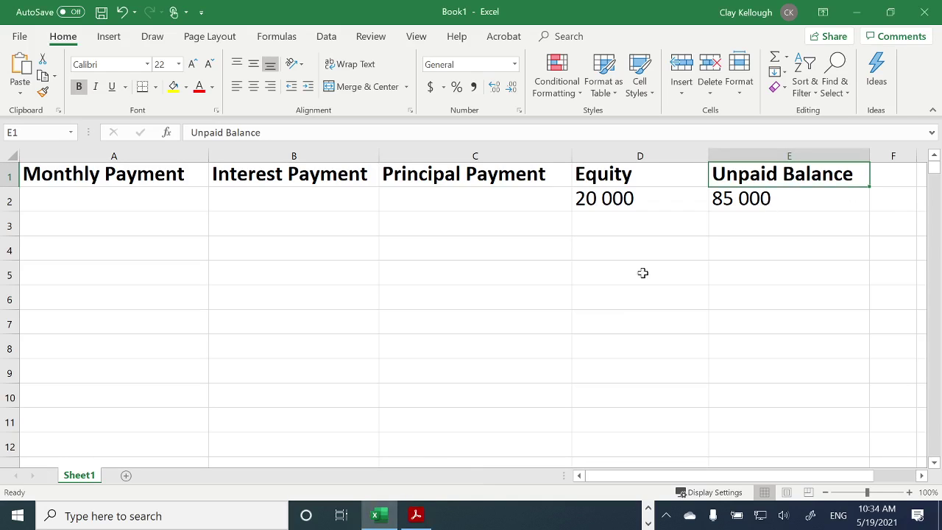
left_click(632, 202)
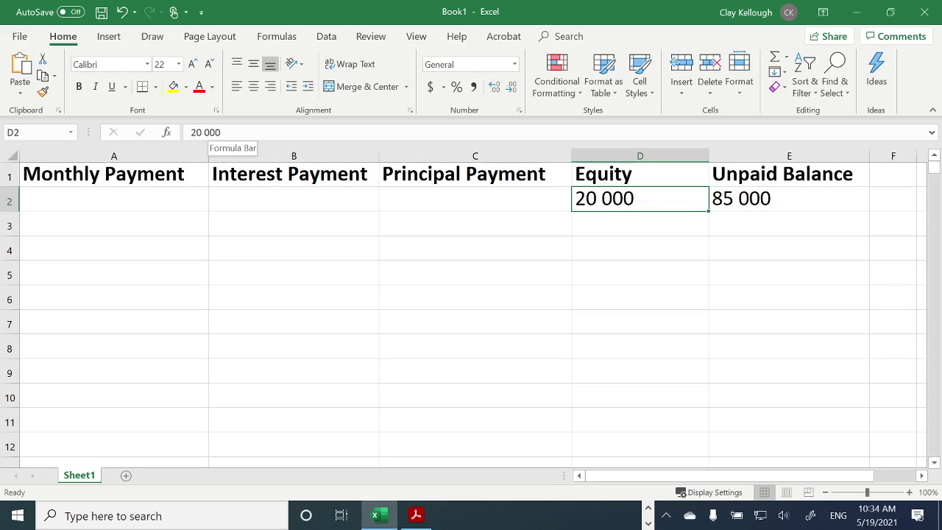
left_click(128, 231)
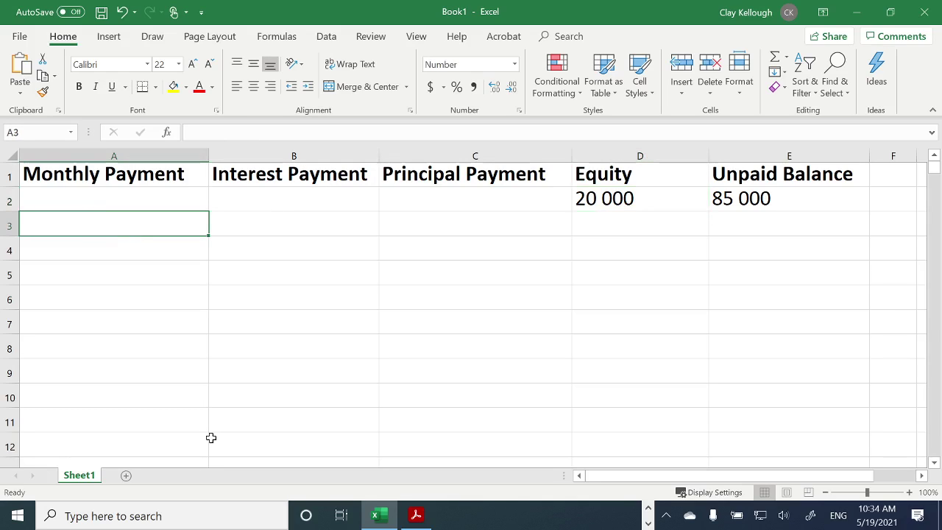
Review the PDF's handwritten calculations, then recheck D2 and Interest Payment in Excel and select A3.
left_click(421, 525)
scroll(421, 358, "down", 3)
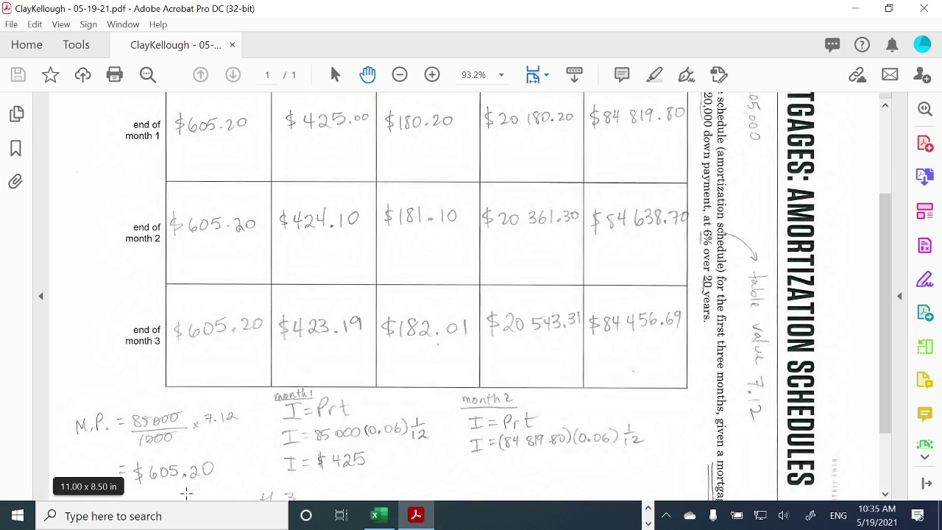
left_click(377, 516)
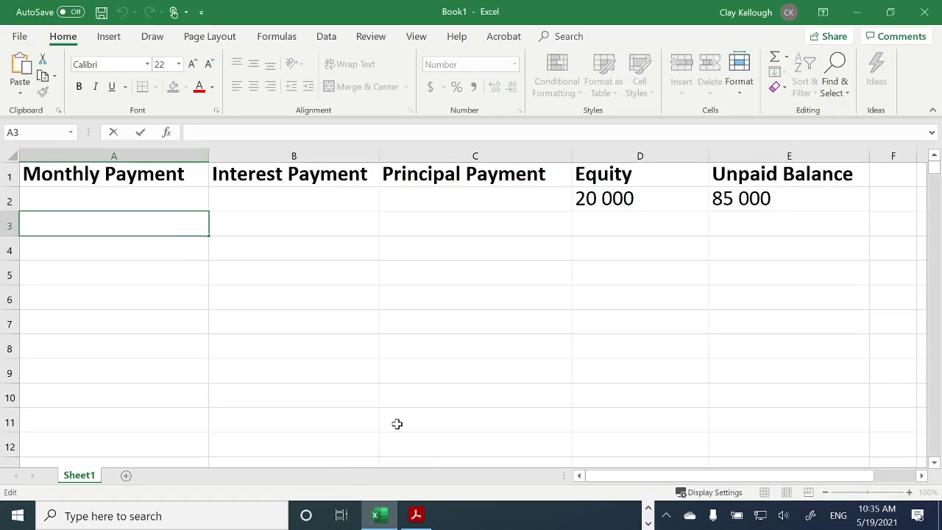
left_click(603, 205)
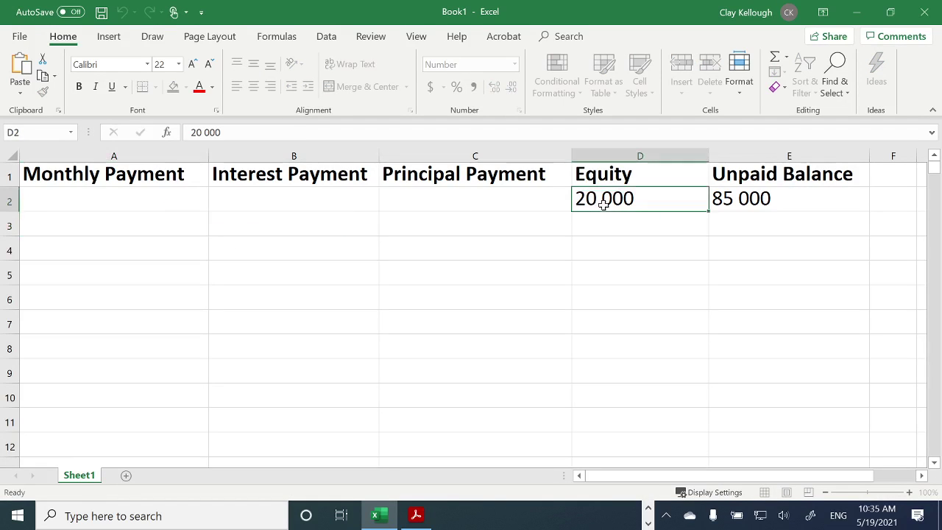
left_click(242, 180)
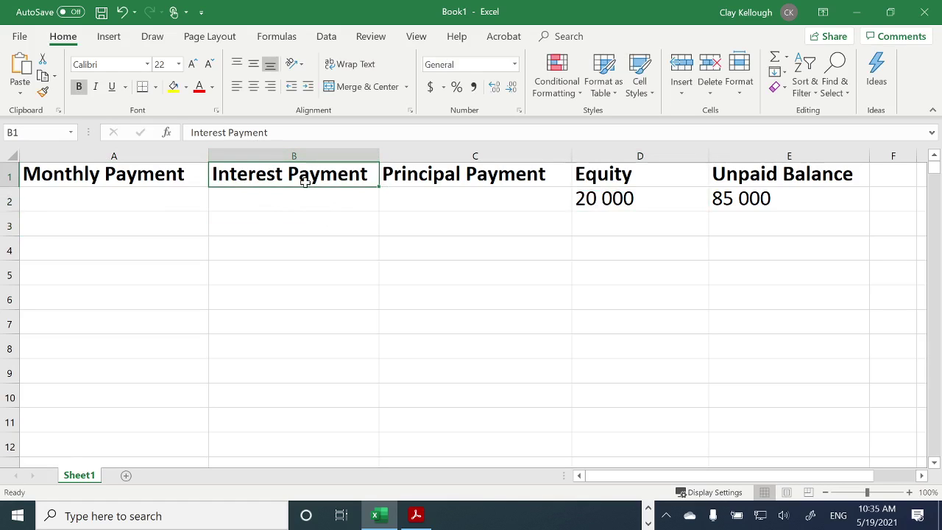
left_click(137, 221)
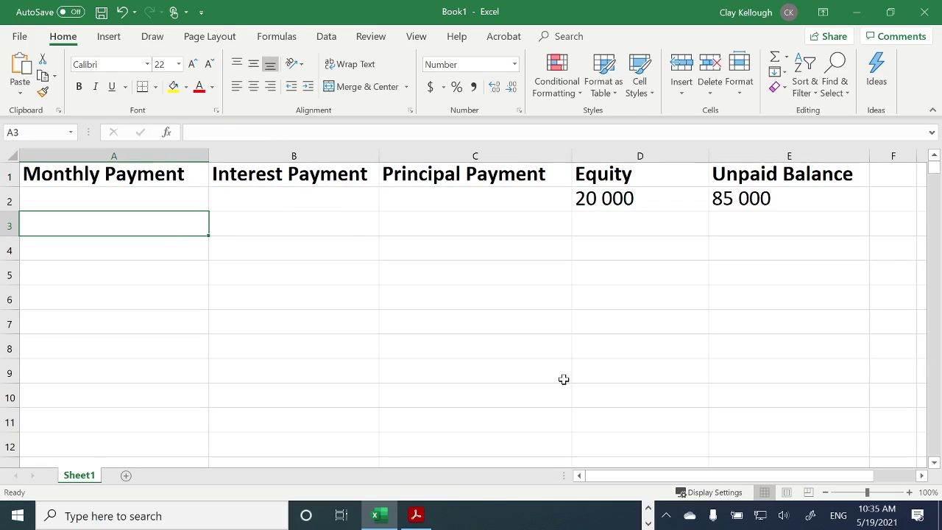
Enter =85000/1000*7.12 in A3 to get the 605.20 monthly payment.
type("=")
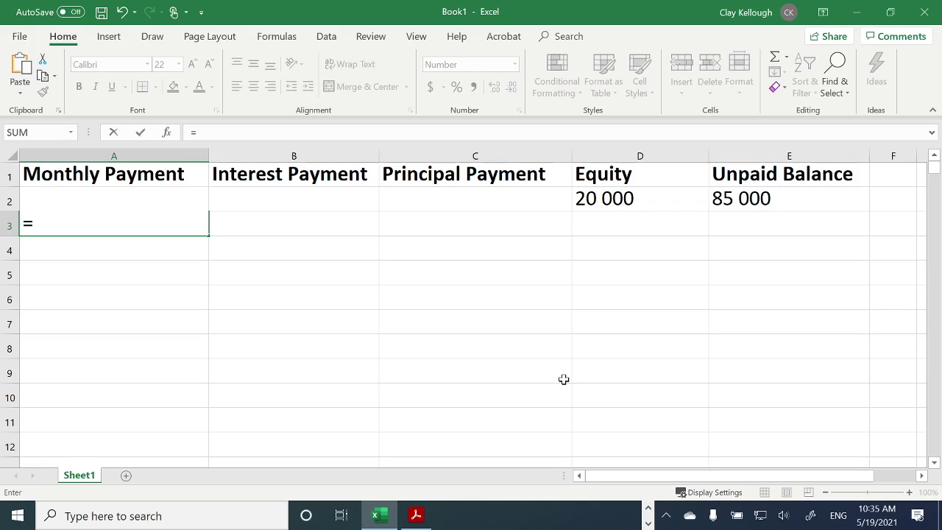
type("85000")
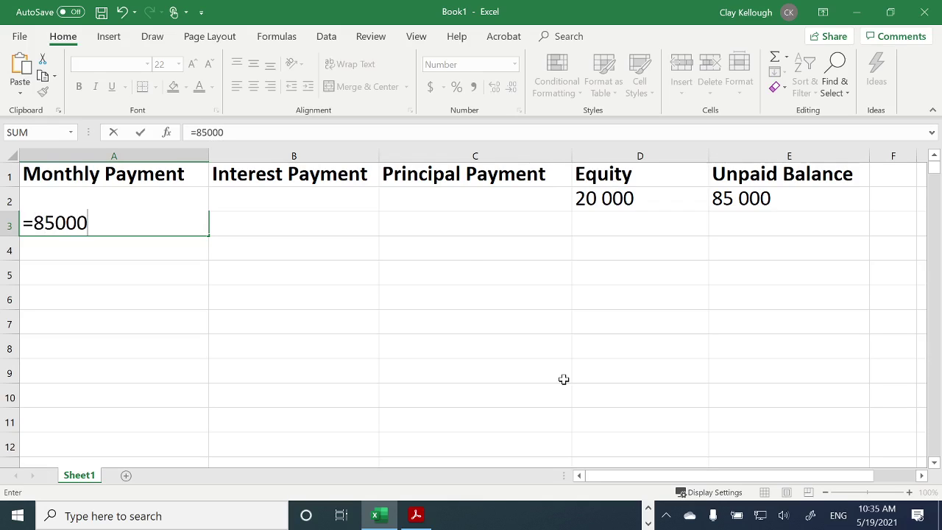
type("/100")
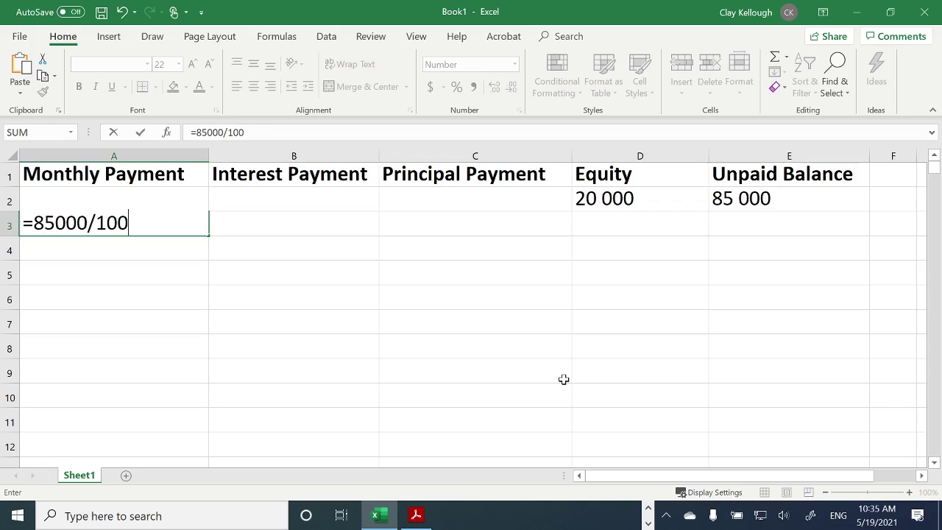
type("0")
type("*7.12")
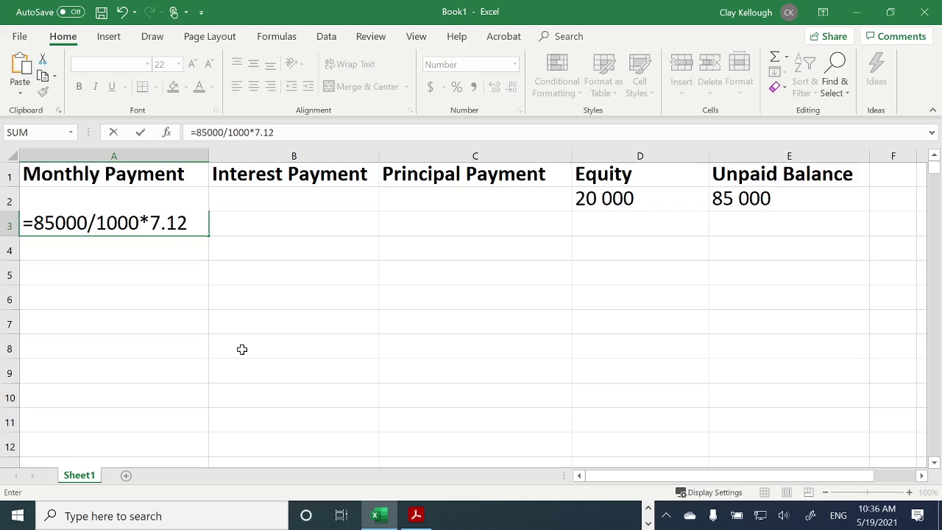
key("Return")
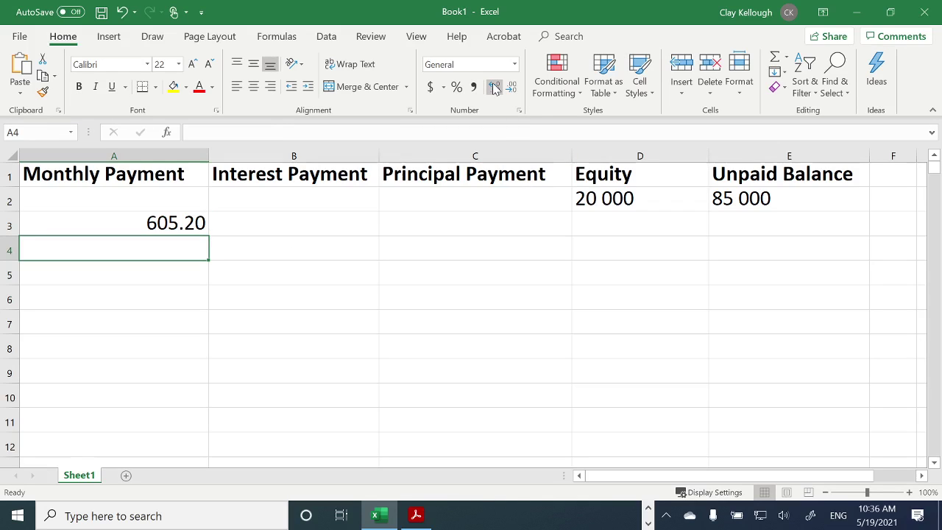
left_click(153, 222)
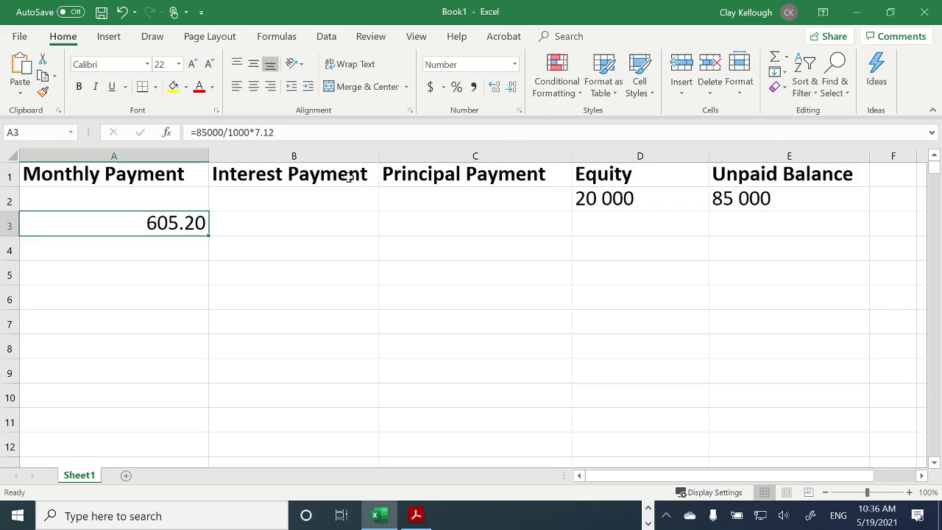
left_click(494, 86)
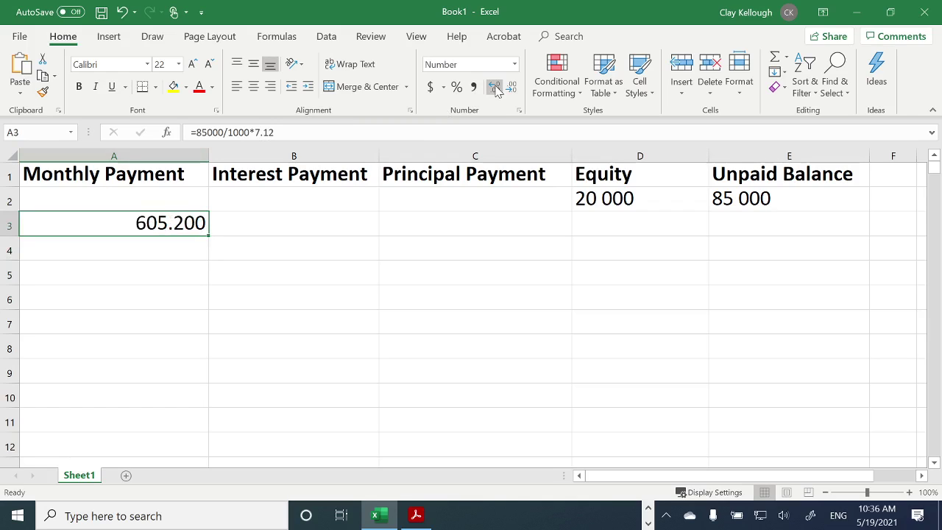
left_click(513, 87)
left_click(514, 87)
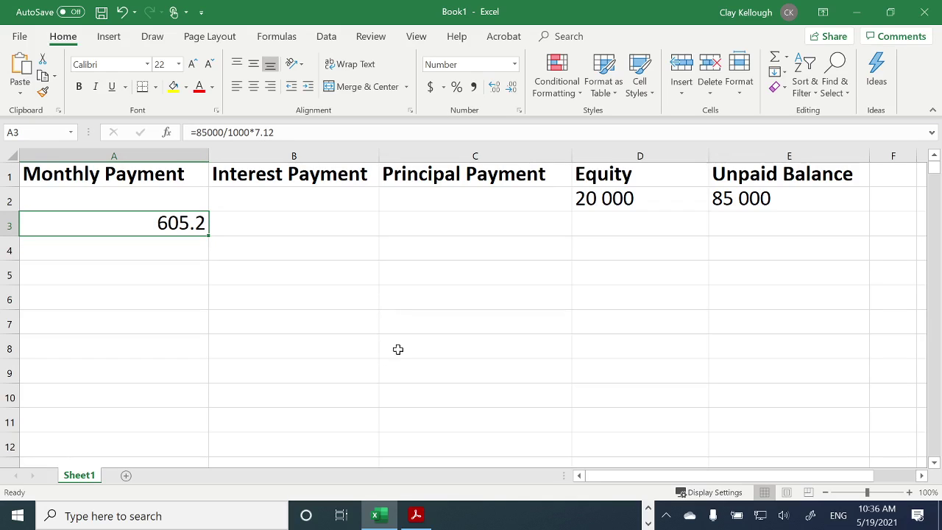
left_click(494, 88)
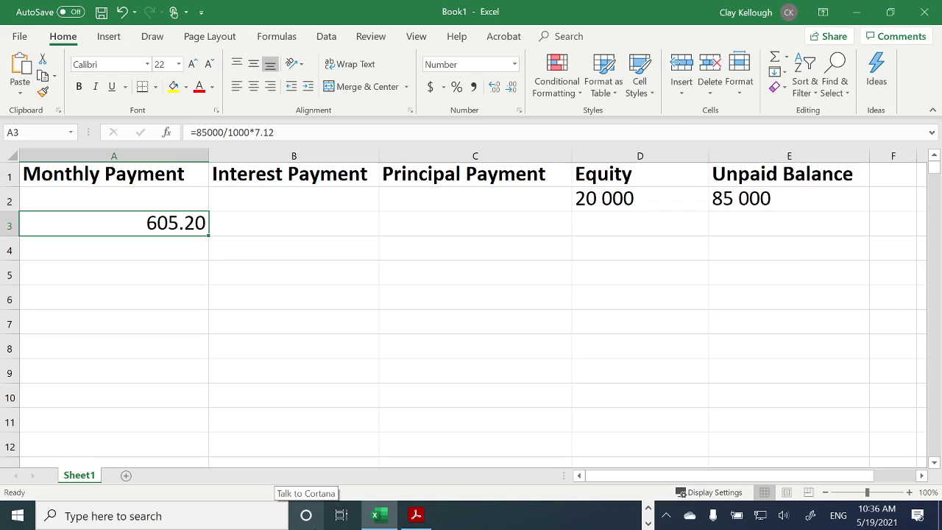
left_click(617, 197)
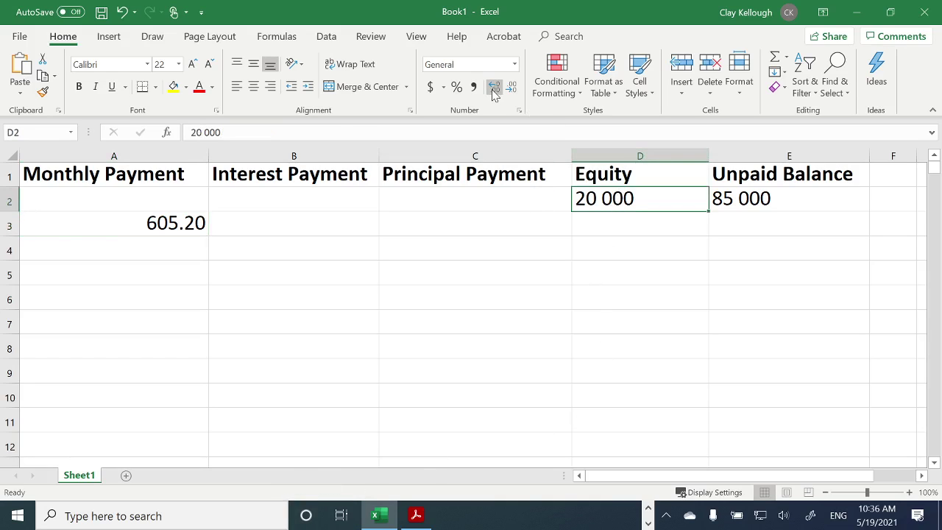
left_click(667, 225)
left_click(648, 195)
left_click(125, 250)
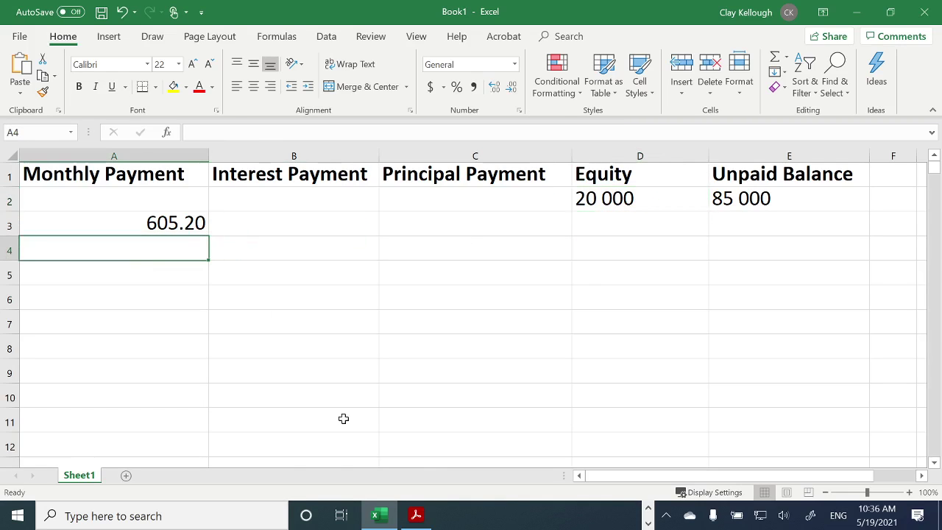
left_click(166, 222)
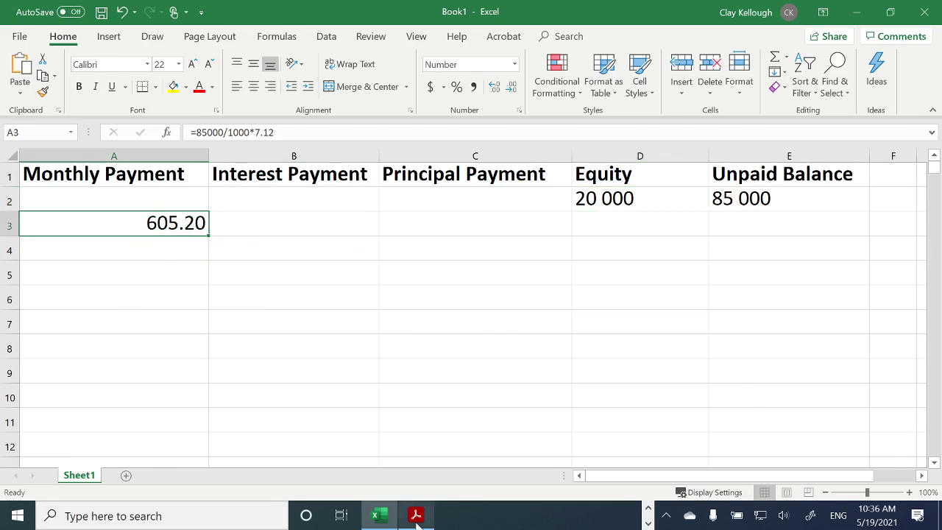
left_click(416, 517)
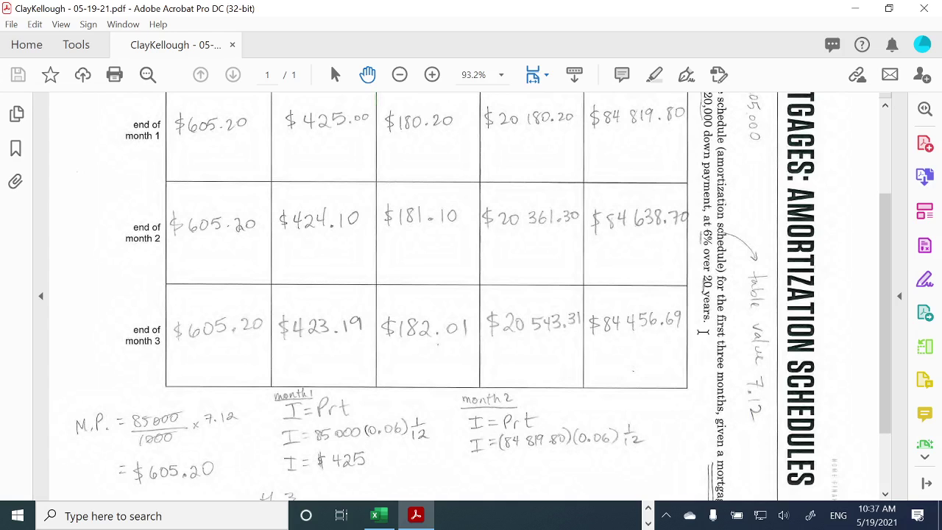
left_click(379, 516)
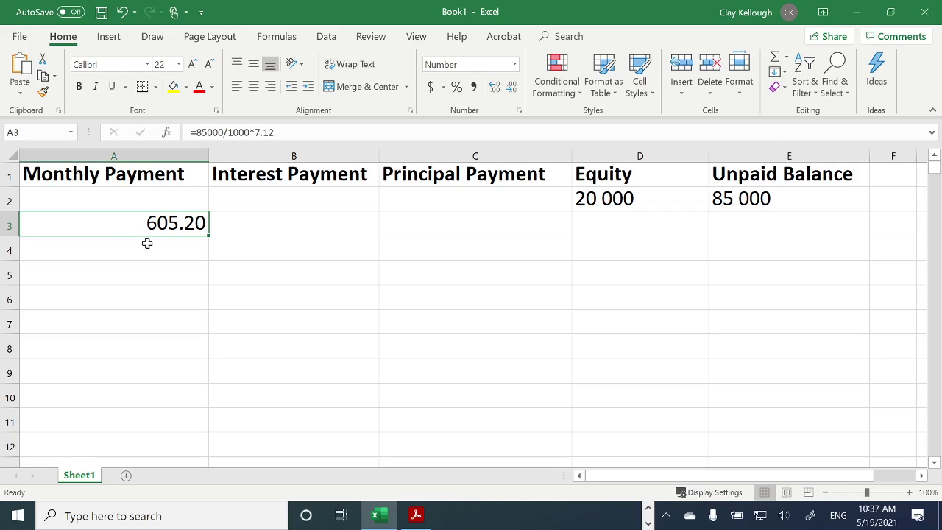
Fill the 605.20 payment from A3 down 240 rows using Fill > Down.
mouse_move(130, 233)
left_mouse_down()
mouse_move(128, 393)
mouse_move(108, 516)
mouse_move(120, 473)
mouse_move(120, 510)
mouse_move(130, 160)
mouse_move(126, 224)
left_mouse_up()
scroll(149, 360, "up", 20)
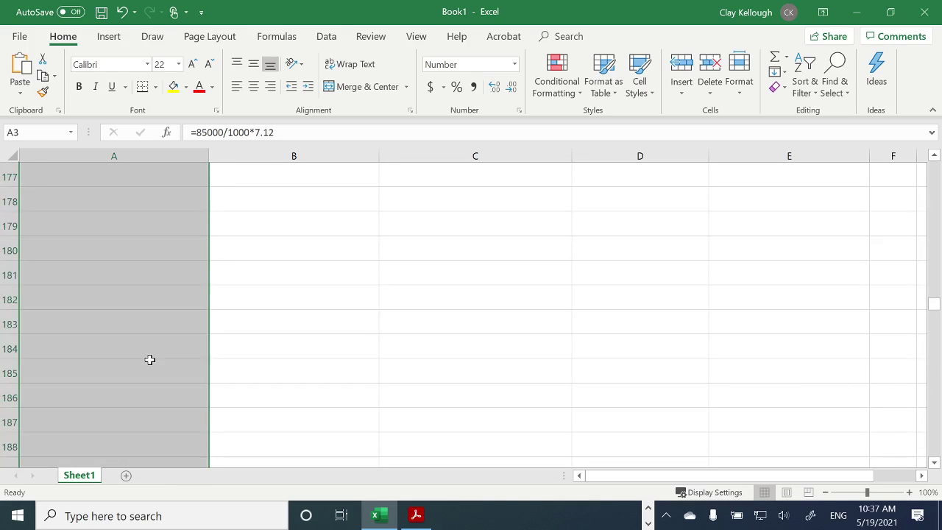
scroll(150, 360, "up", 11)
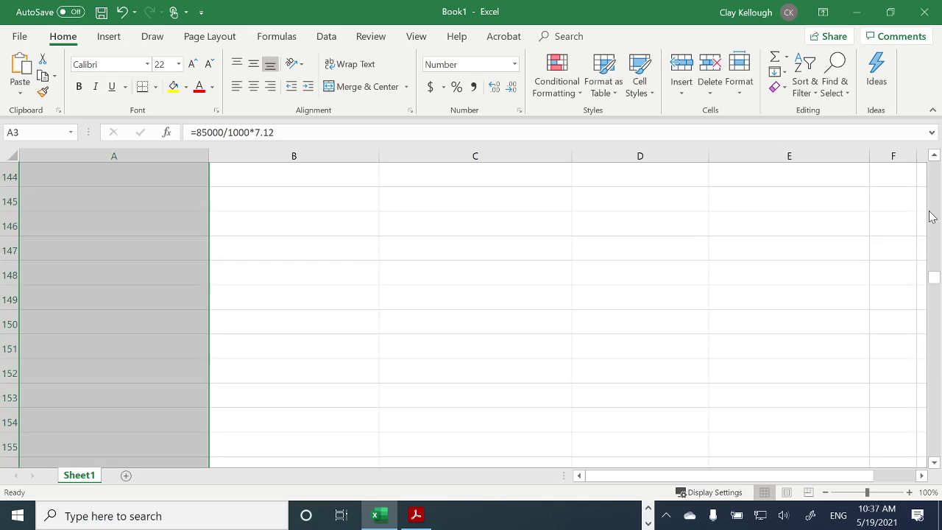
left_click_drag(936, 278, 937, 162)
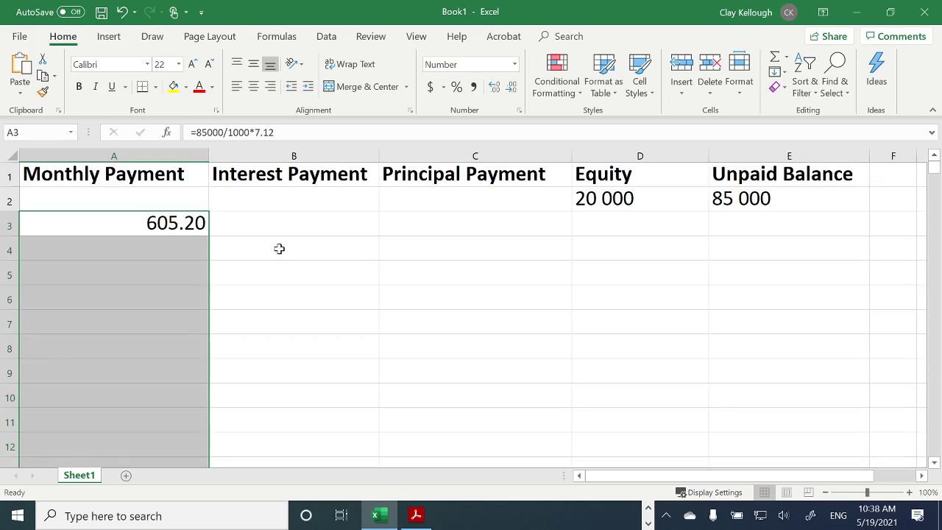
left_click(775, 73)
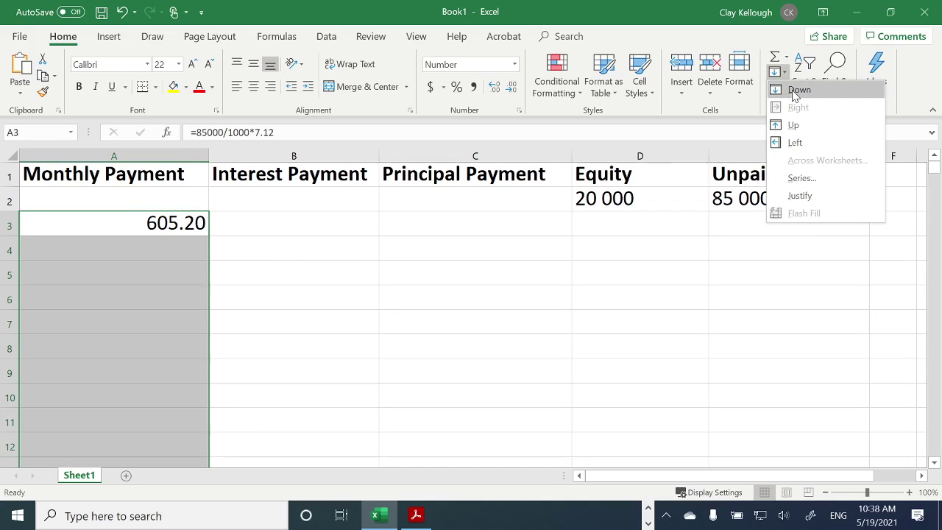
left_click(795, 90)
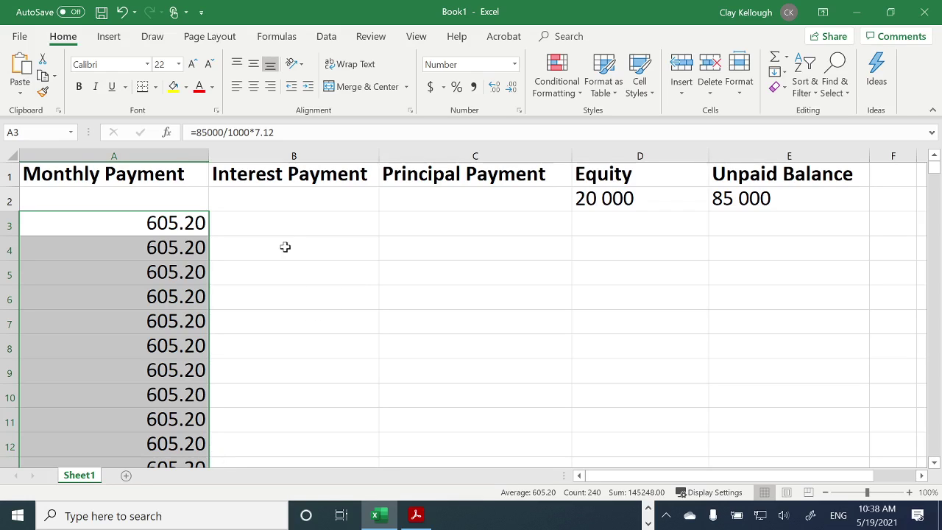
left_click(296, 224)
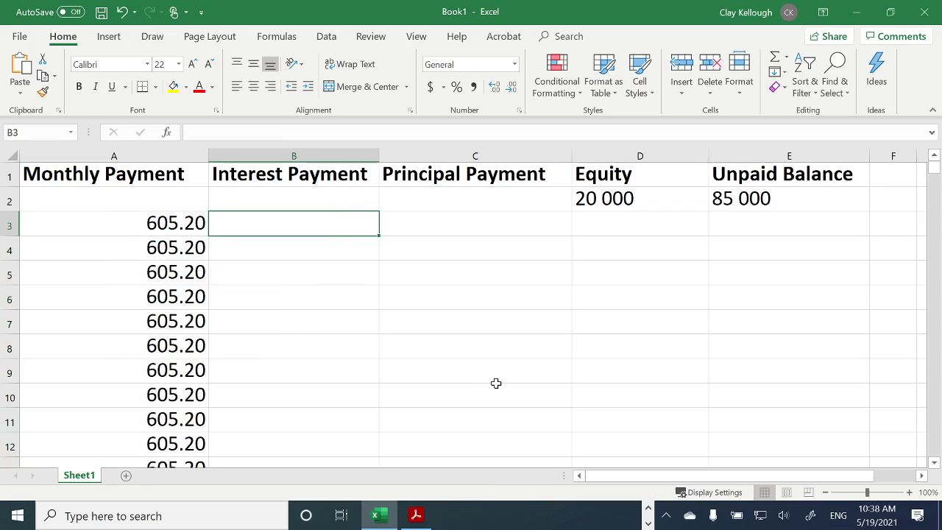
left_click(416, 515)
scroll(343, 395, "down", 1)
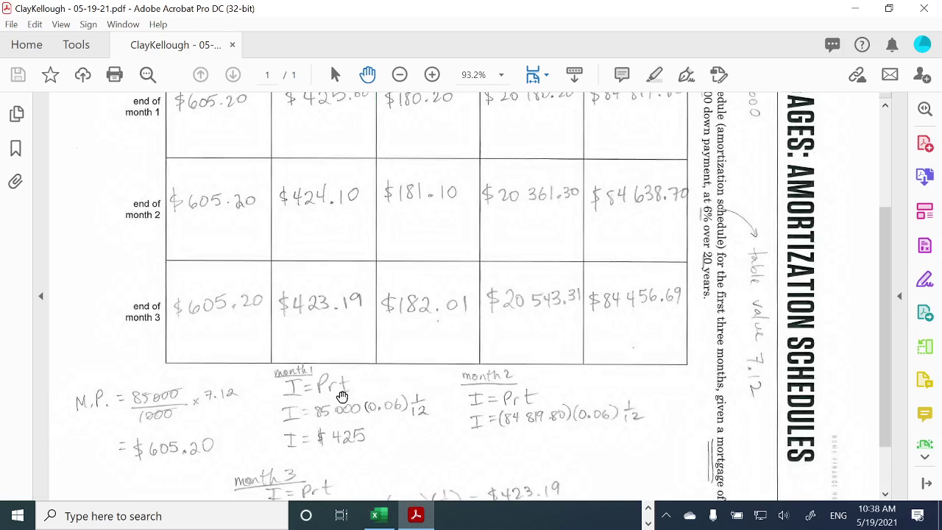
scroll(380, 395, "up", 4)
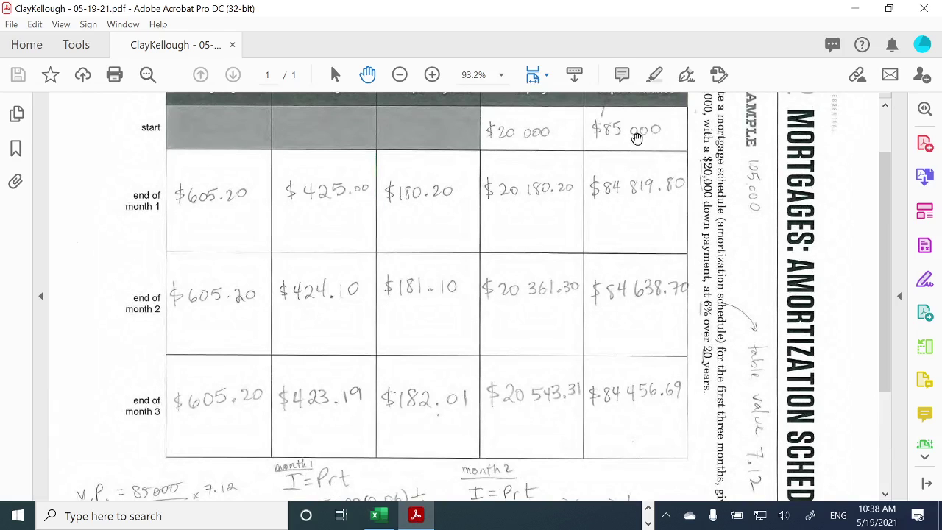
scroll(479, 254, "down", 2)
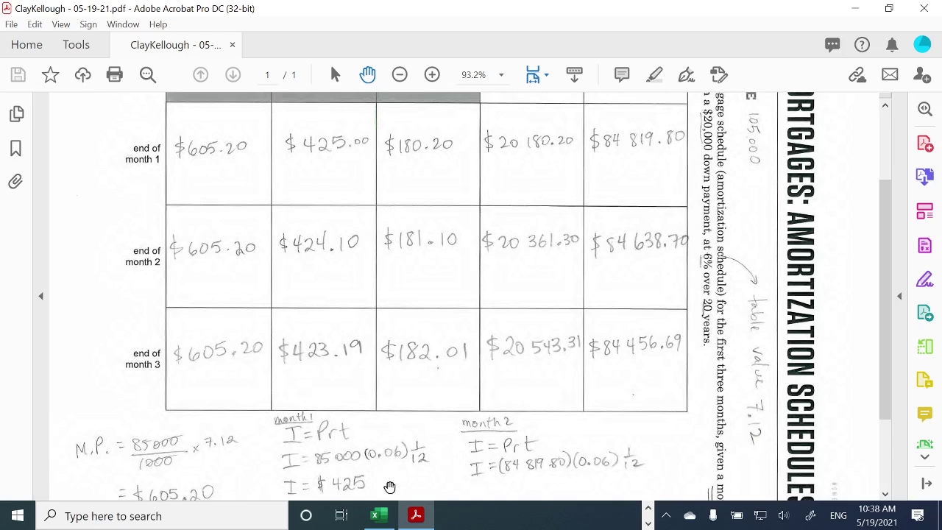
left_click(377, 516)
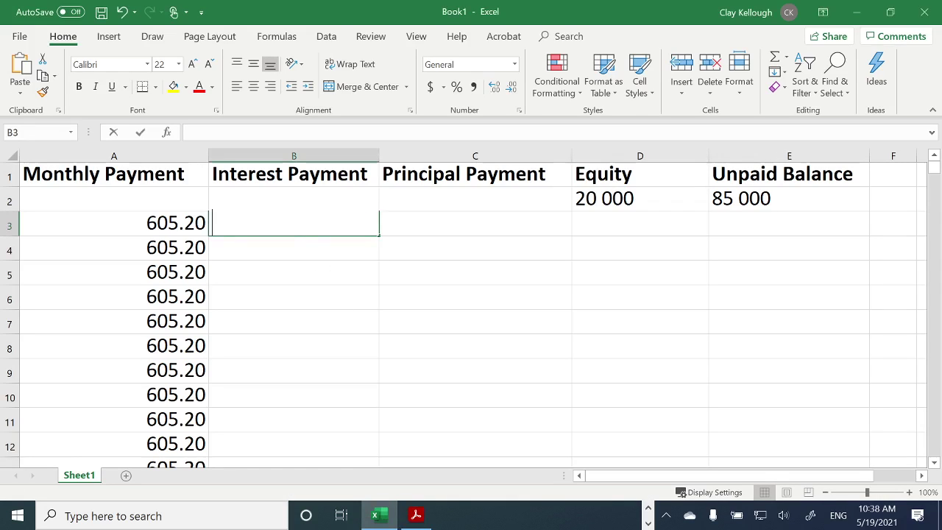
Enter =E2*0.06/12 in B3 for 6% yearly interest on the unpaid balance; it returns #VALUE!
type("=")
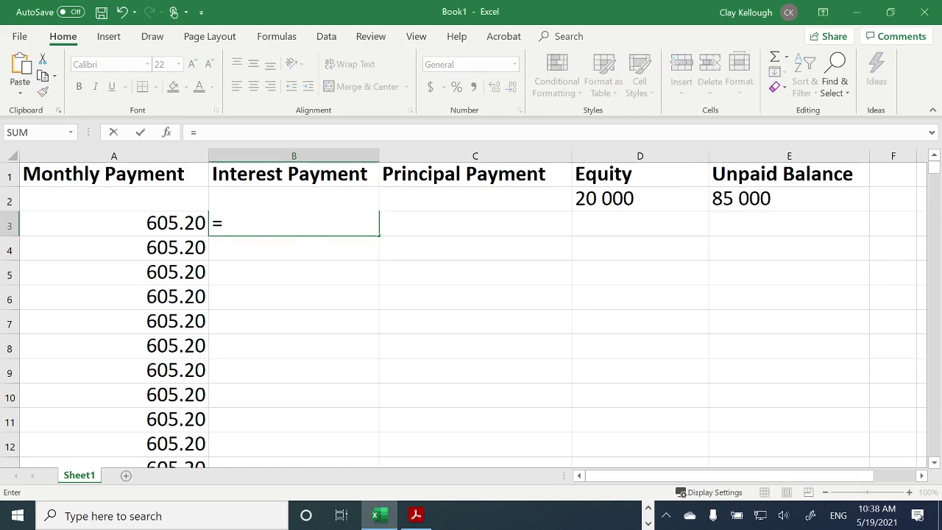
left_click(745, 200)
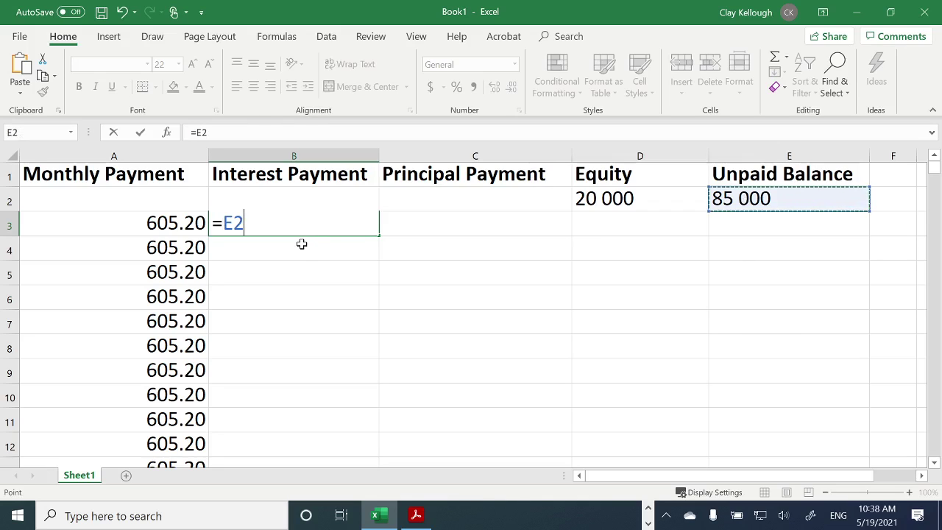
key("F2")
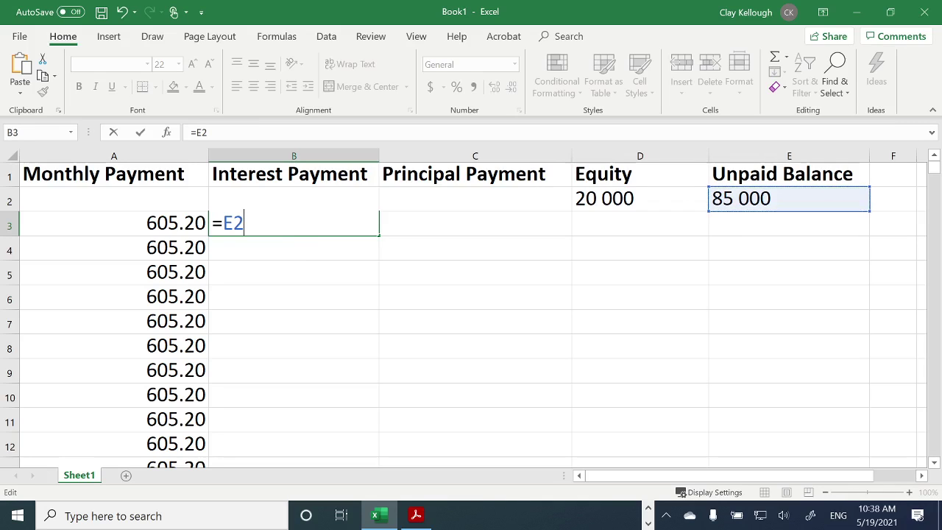
key("BackSpace")
key("BackSpace")
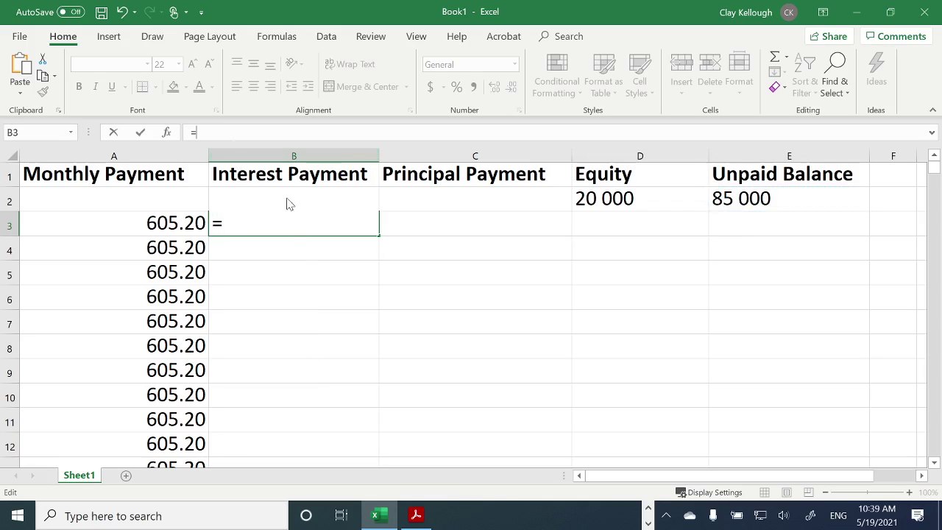
type("E@")
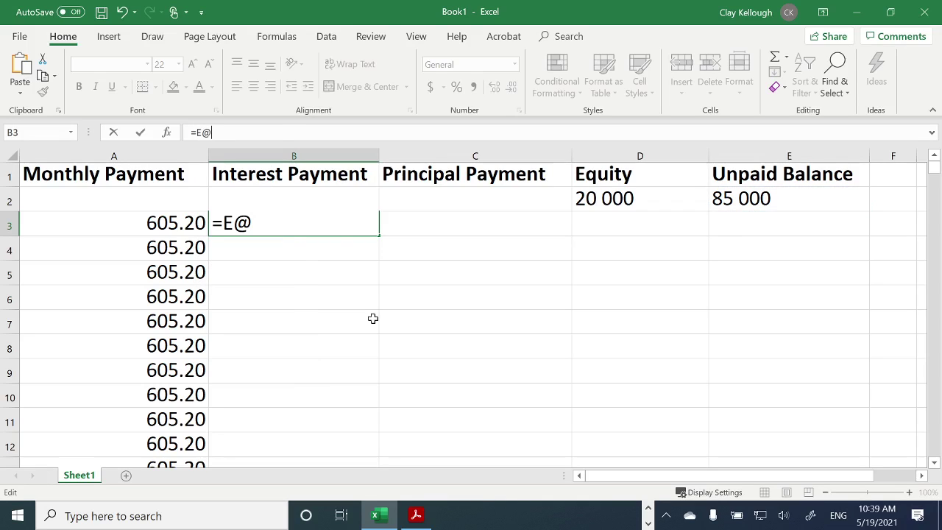
key("BackSpace")
type("2")
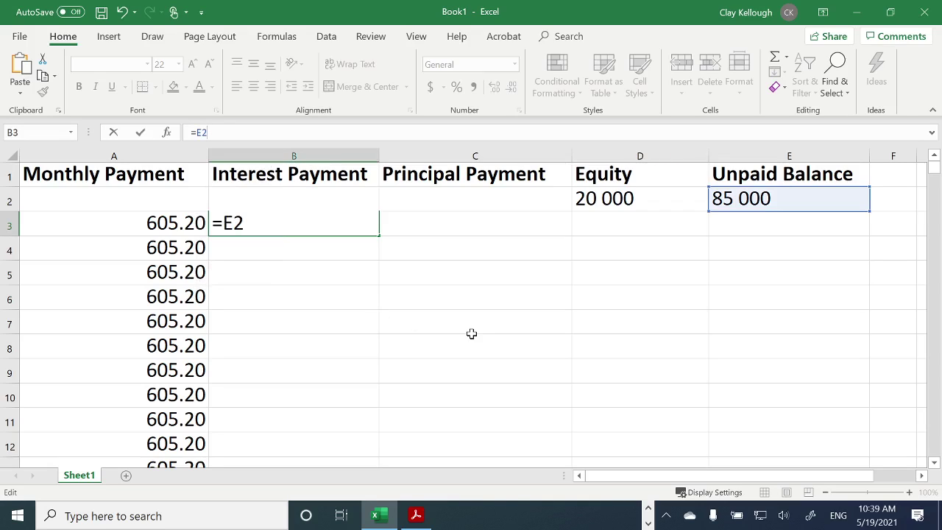
type("*")
type("0")
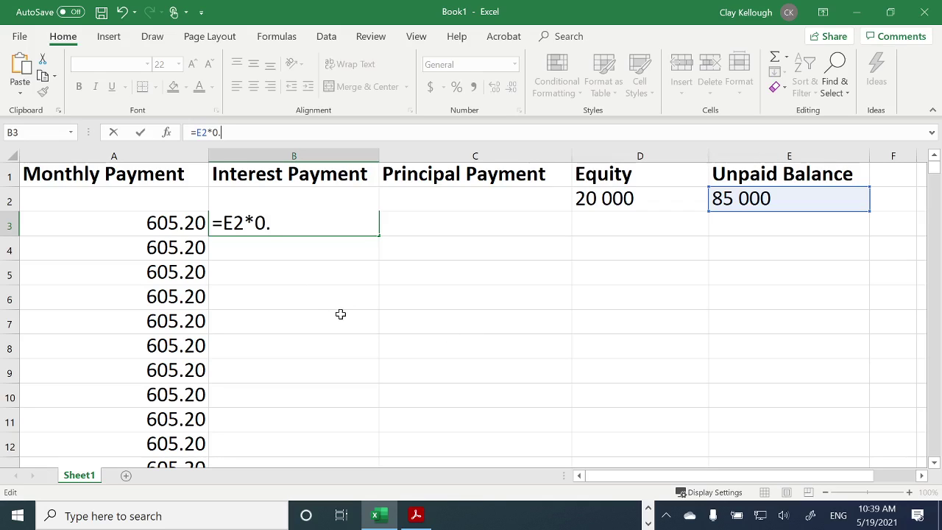
type(".06")
type("/12")
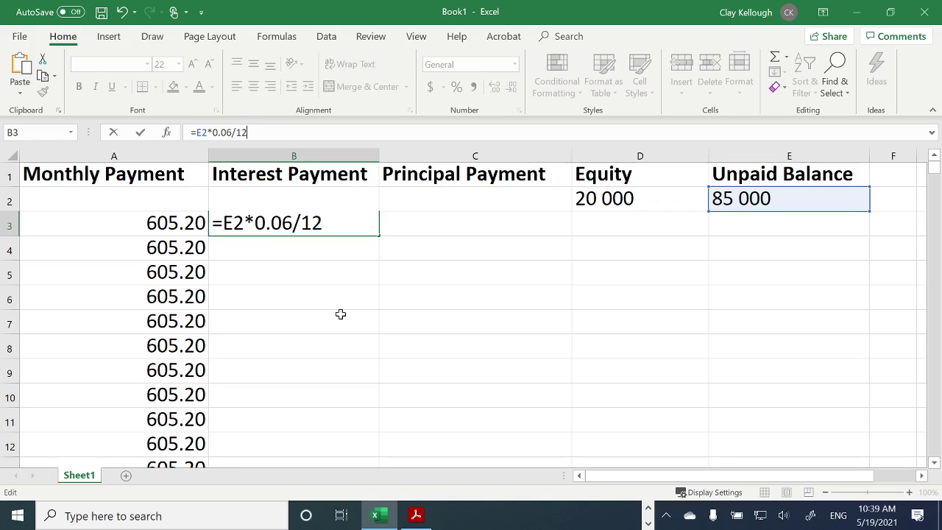
key("Return")
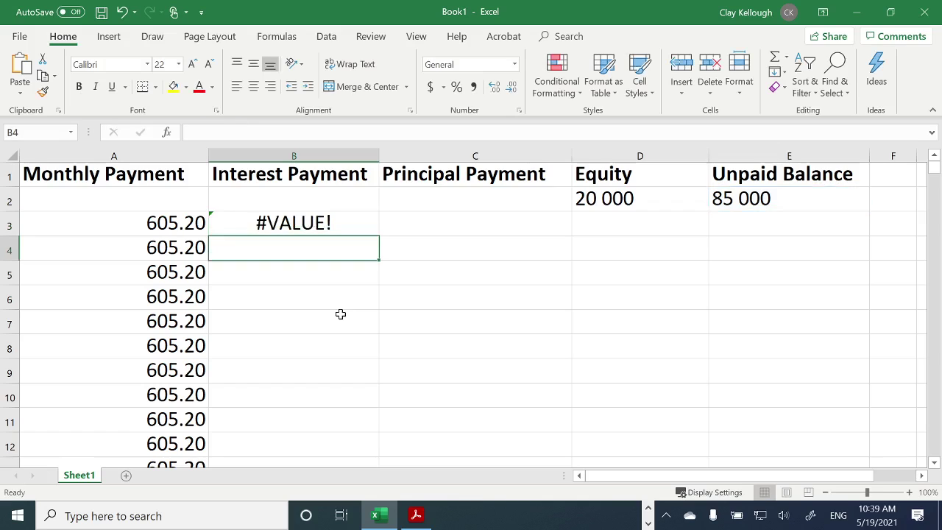
Delete the spaces so E2 reads 85000 and D2 reads 20000, making B3 show 425.
left_click(320, 223)
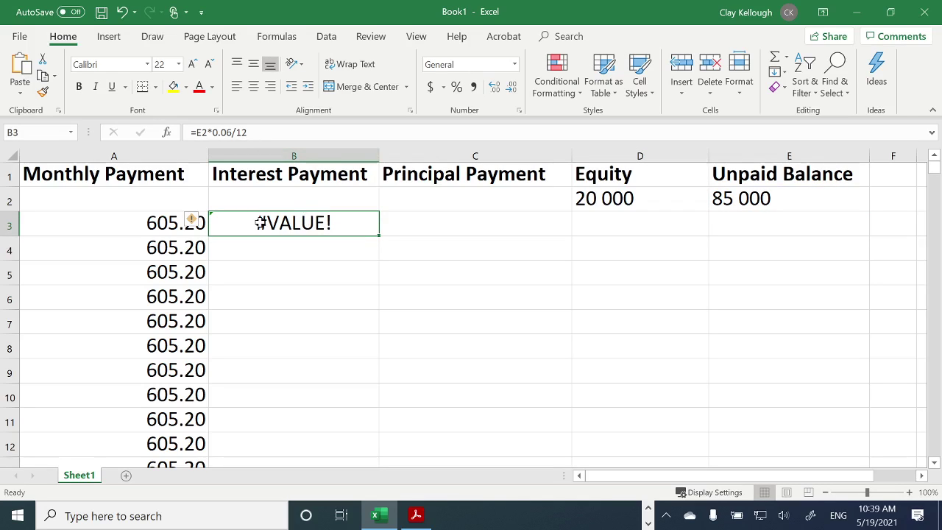
mouse_move(197, 223)
left_click(781, 201)
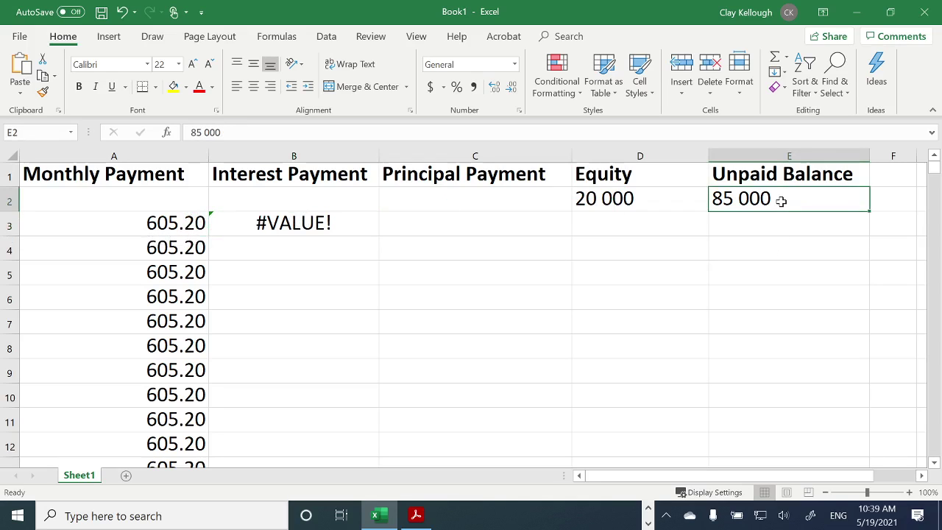
double_click(732, 199)
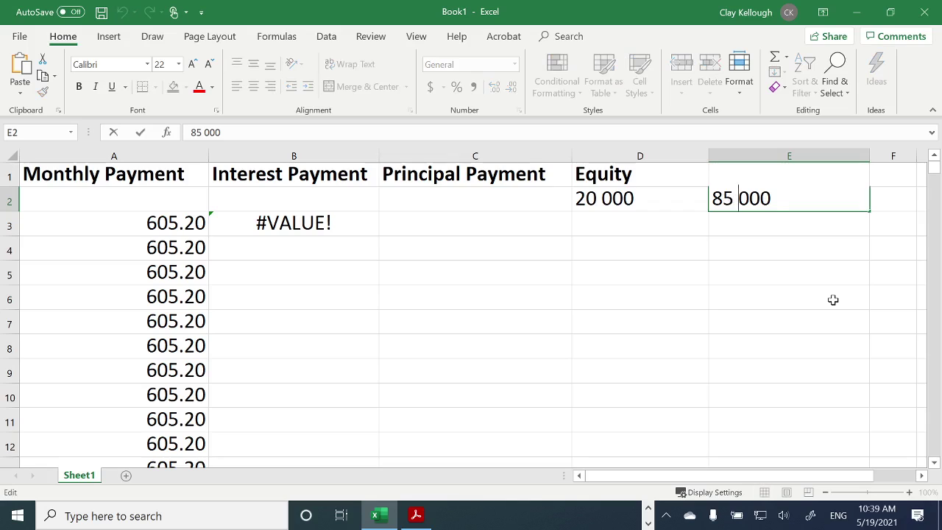
key("BackSpace")
left_click(604, 200)
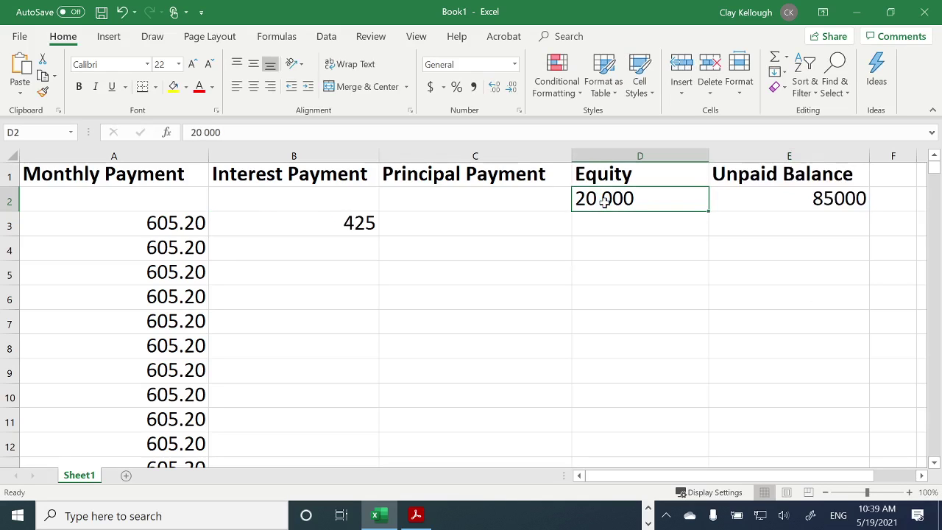
double_click(603, 199)
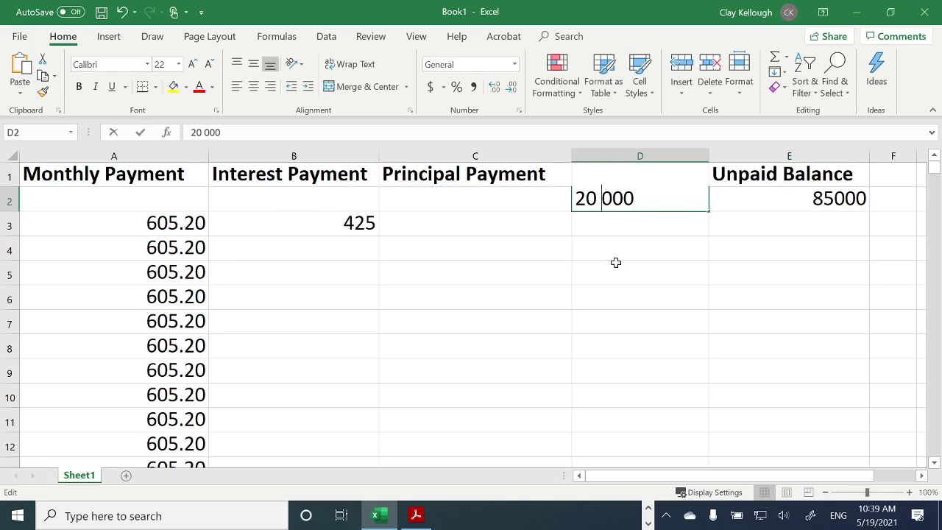
key("BackSpace")
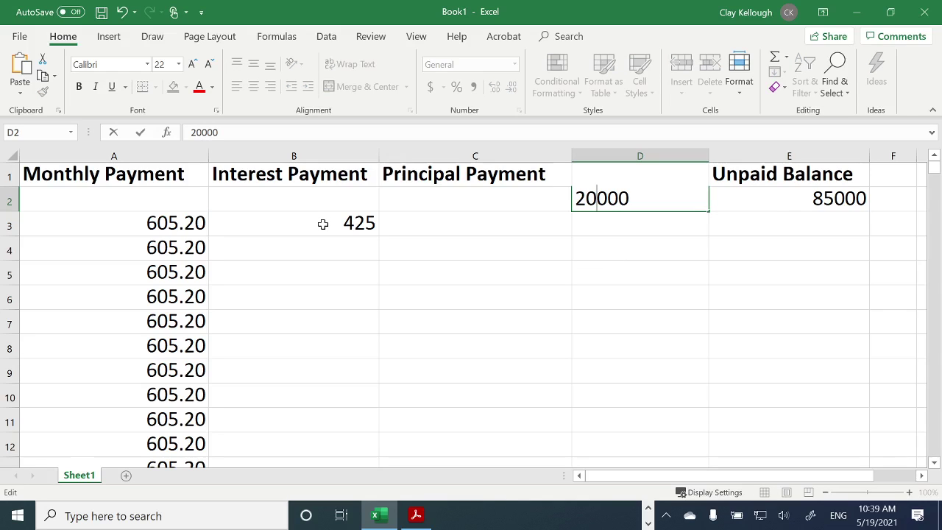
left_click(653, 223)
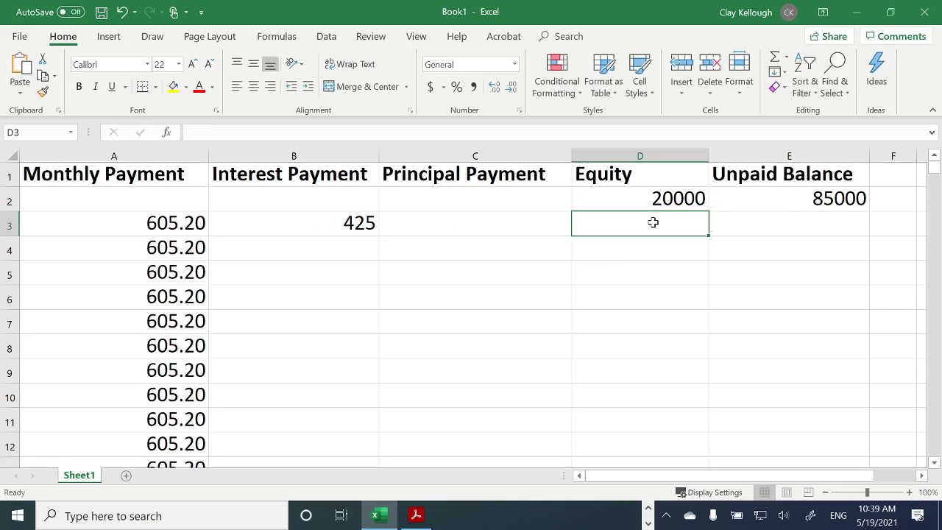
left_click(642, 196)
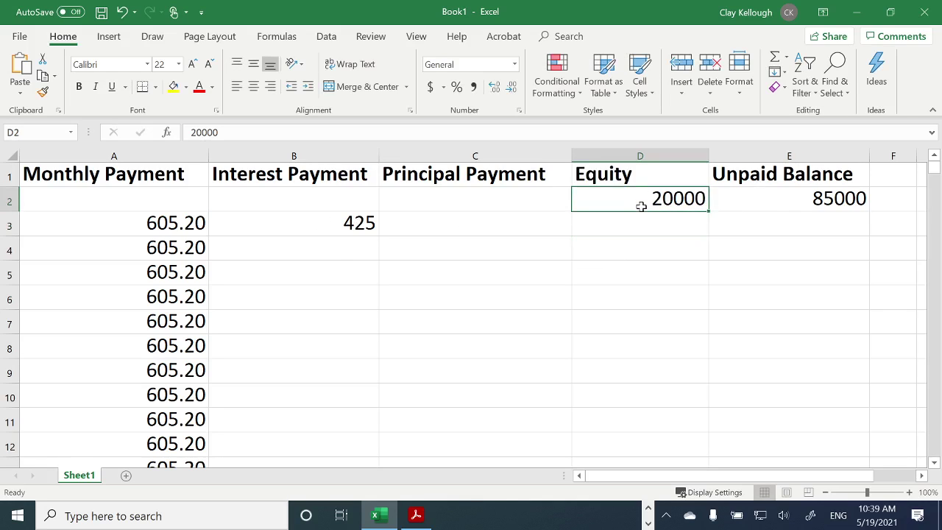
Apply Accounting $ format to the D2 equity, E2 unpaid balance and A3 payment.
left_click(432, 87)
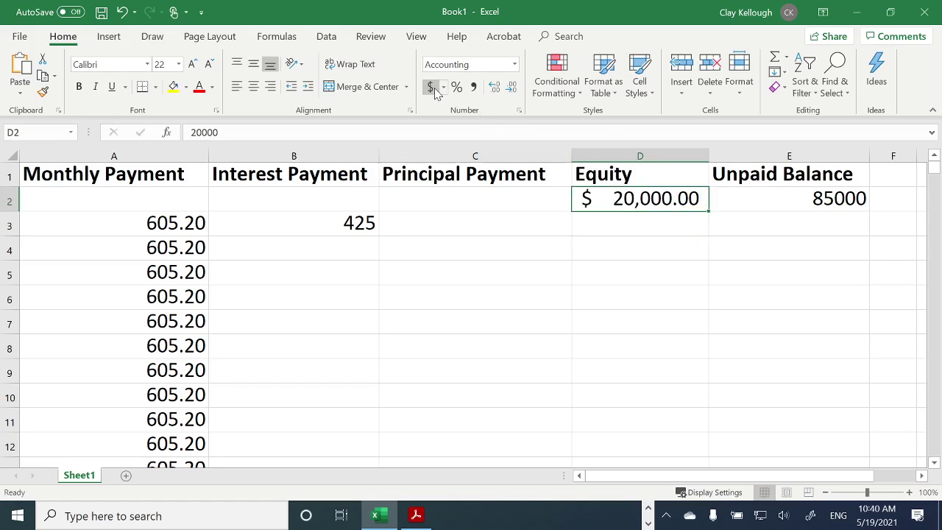
left_click(831, 203)
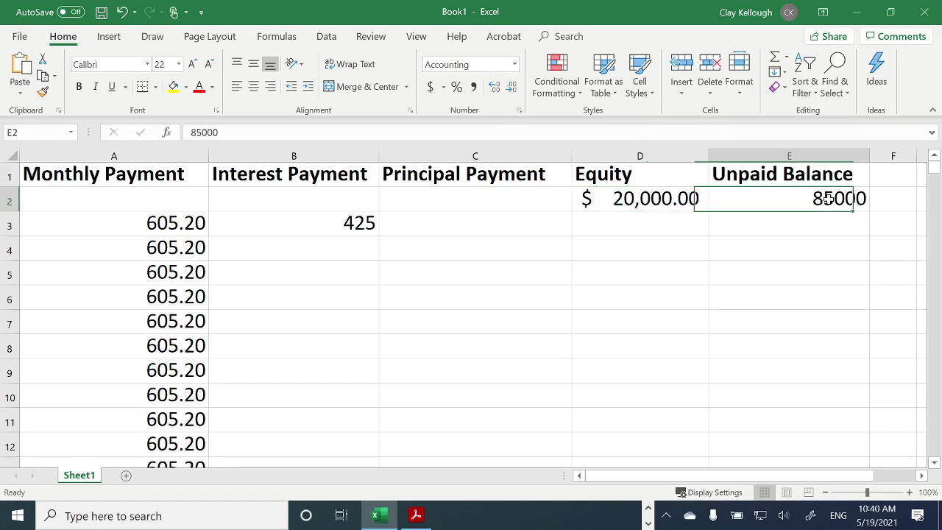
left_click(431, 87)
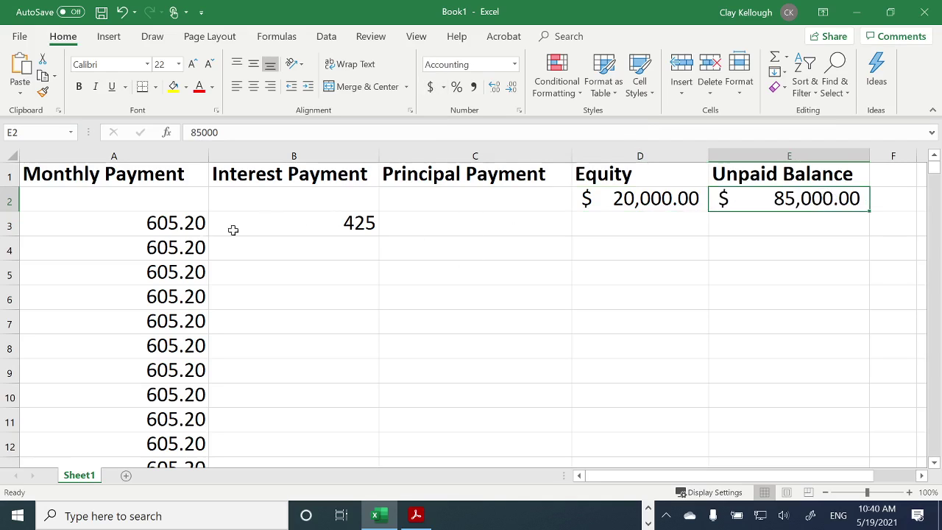
left_click(130, 219)
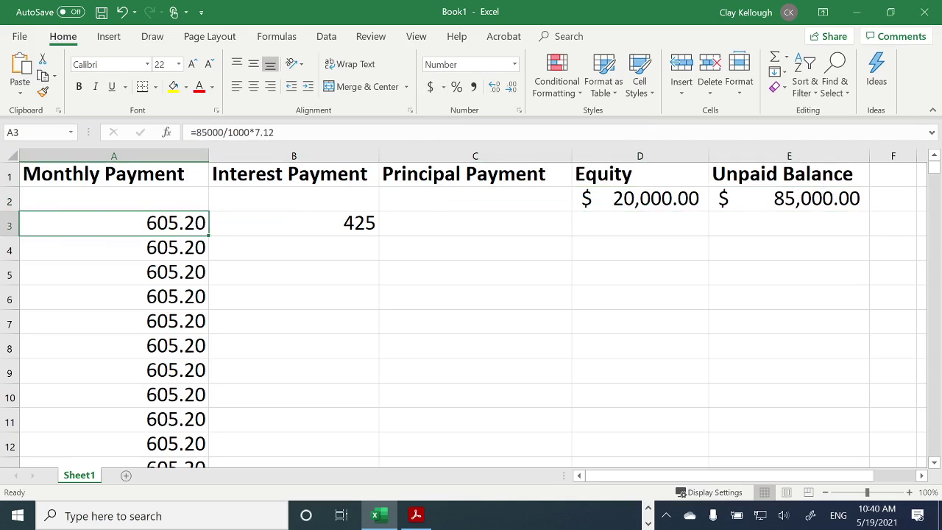
left_click(431, 87)
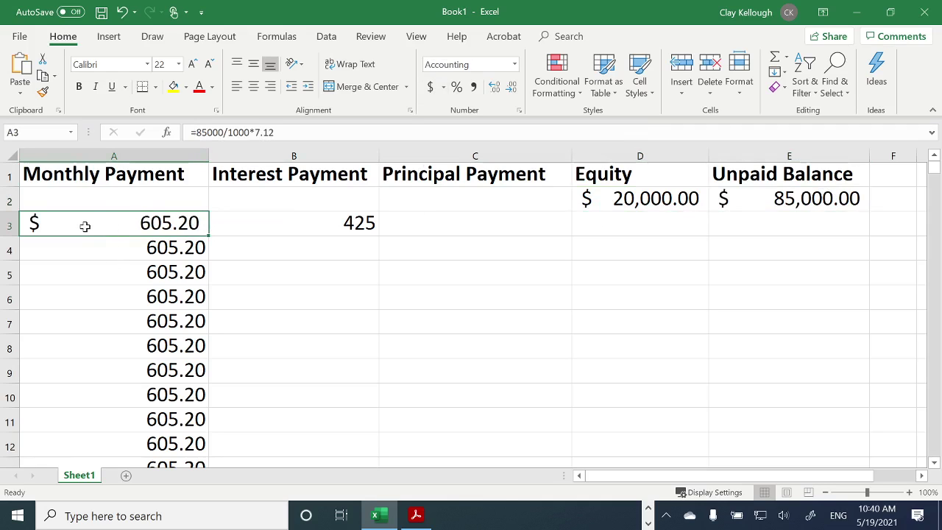
Apply Accounting $ format across the schedule A3:E242, so B3 reads $ 425.00.
left_click_drag(83, 226, 124, 419)
key("ctrl+BackSpace")
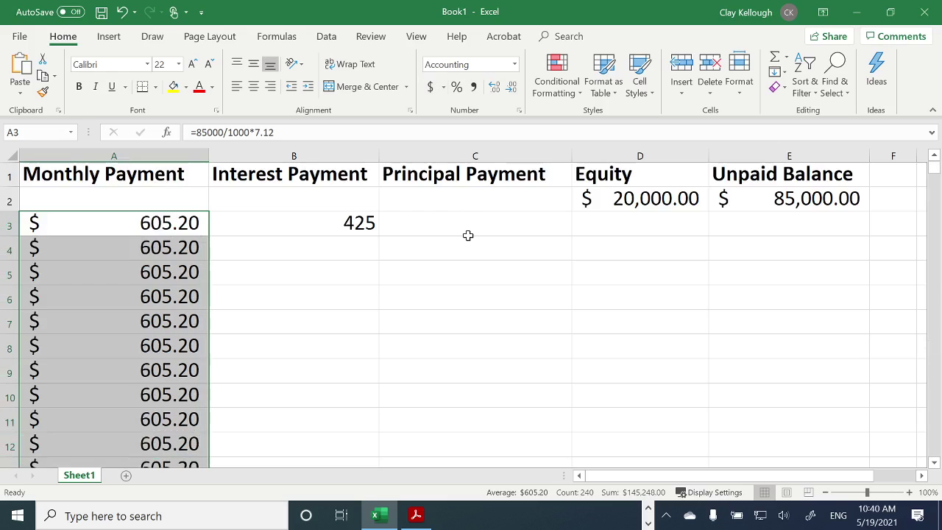
left_click(284, 228)
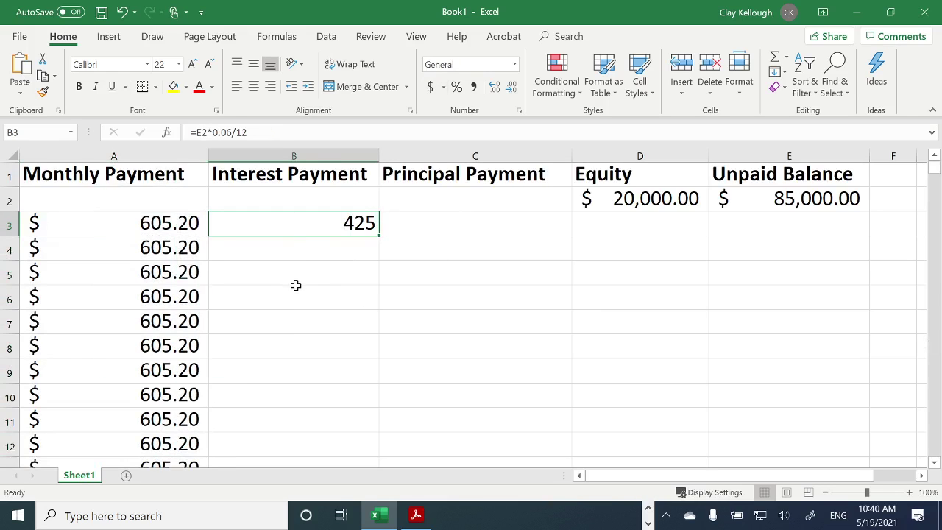
left_click_drag(93, 223, 779, 423)
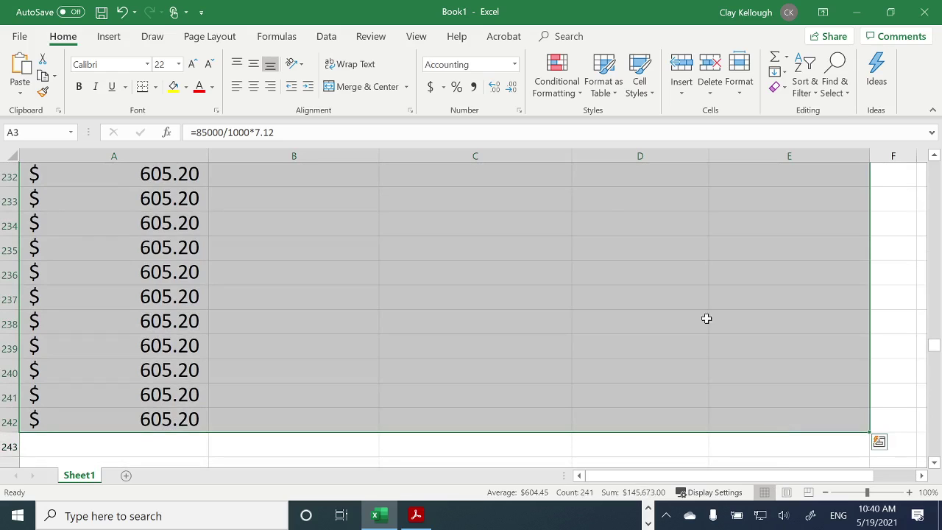
left_click(433, 87)
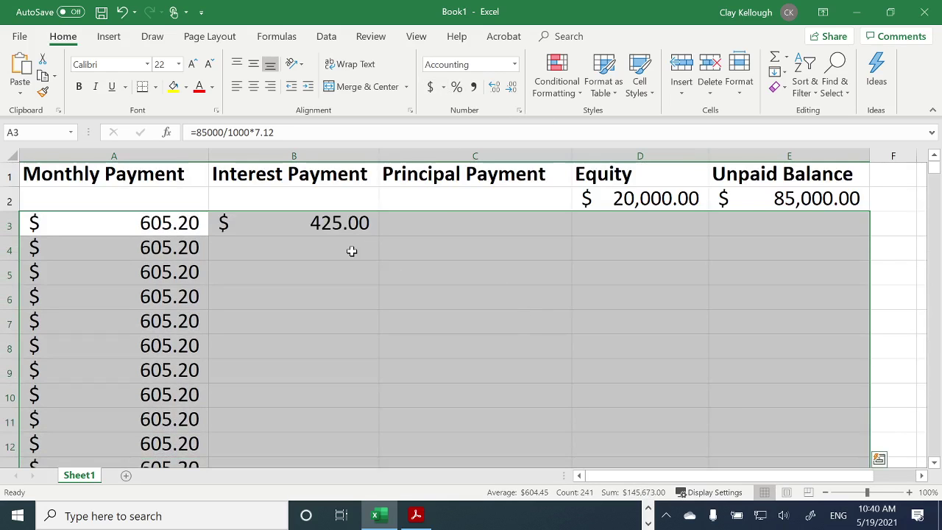
left_click(352, 251)
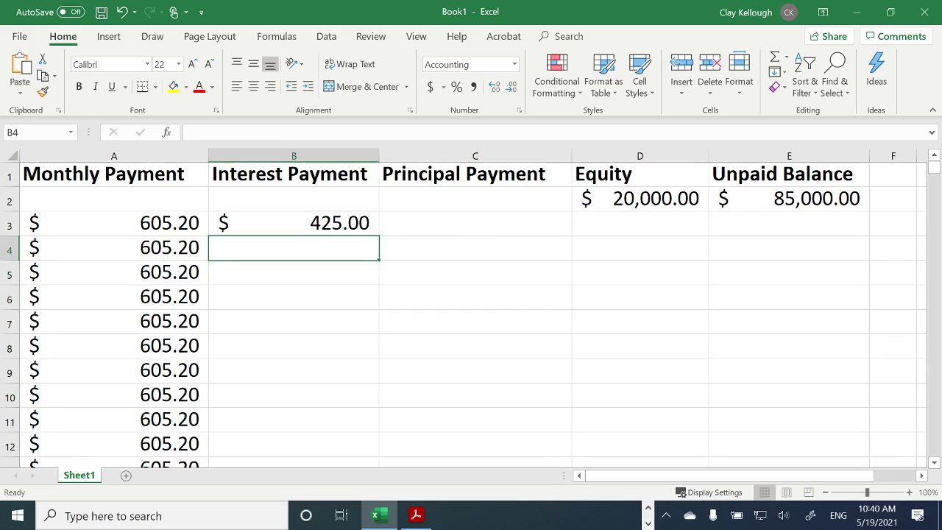
left_click(416, 515)
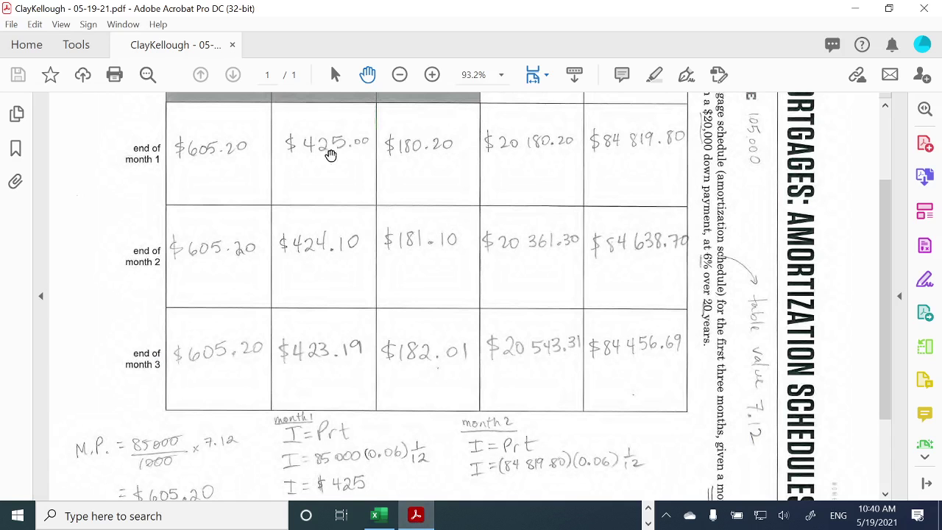
left_click(379, 515)
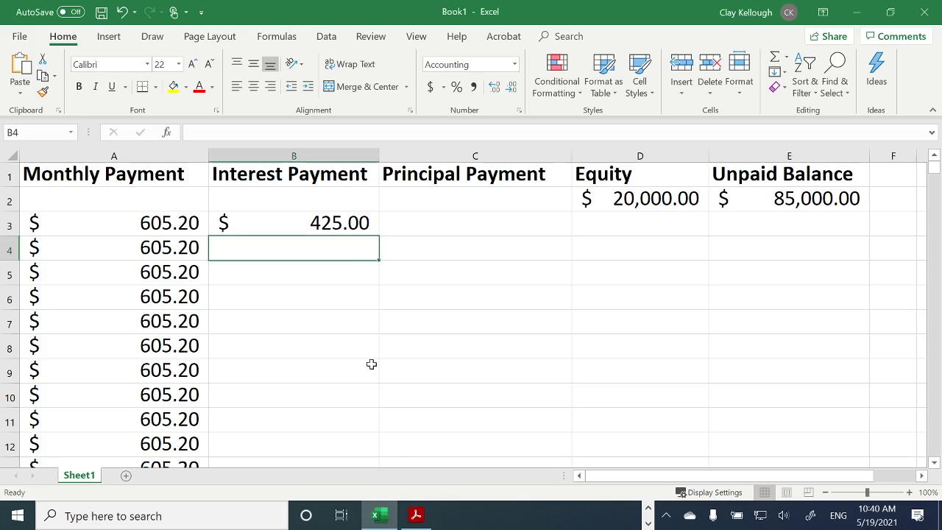
left_click(329, 222)
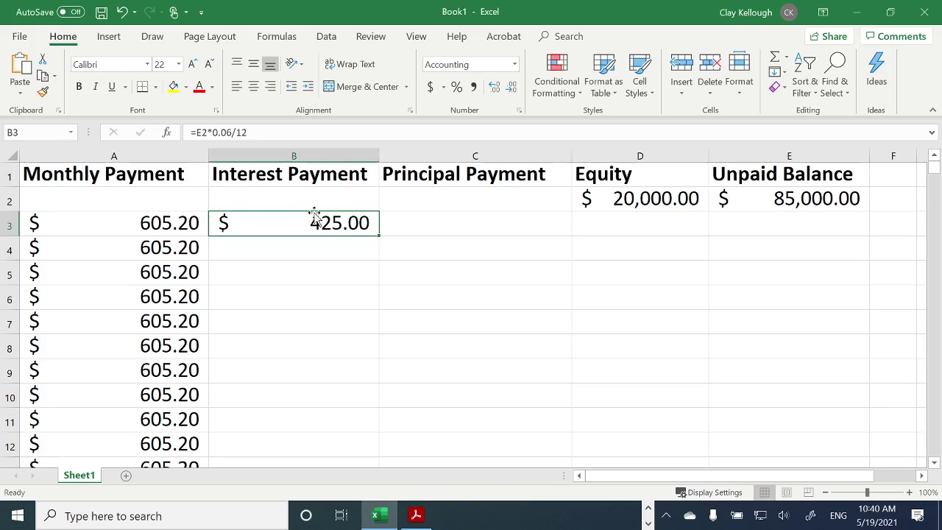
left_click(168, 224)
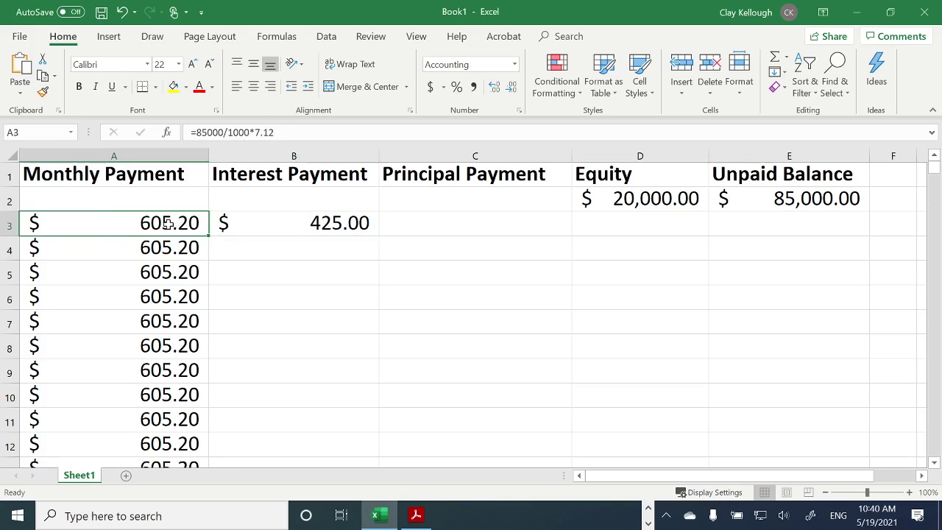
left_click(323, 227)
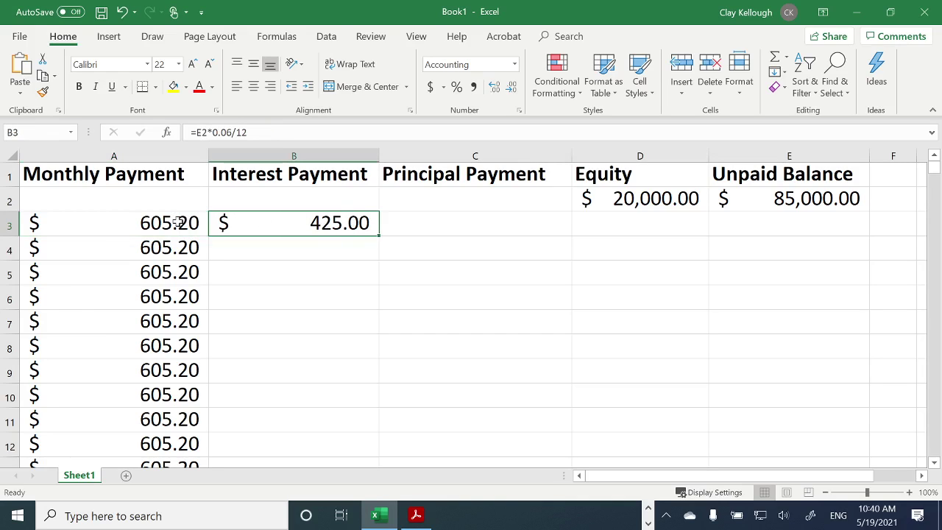
Enter =A3-B3 in C3 for a $180.20 principal payment and verify it against the scan.
left_click(442, 222)
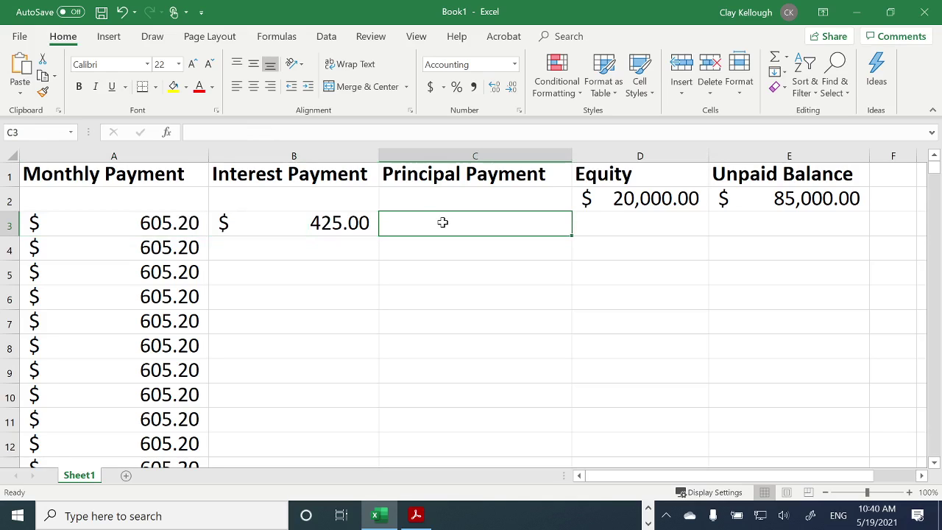
type("=")
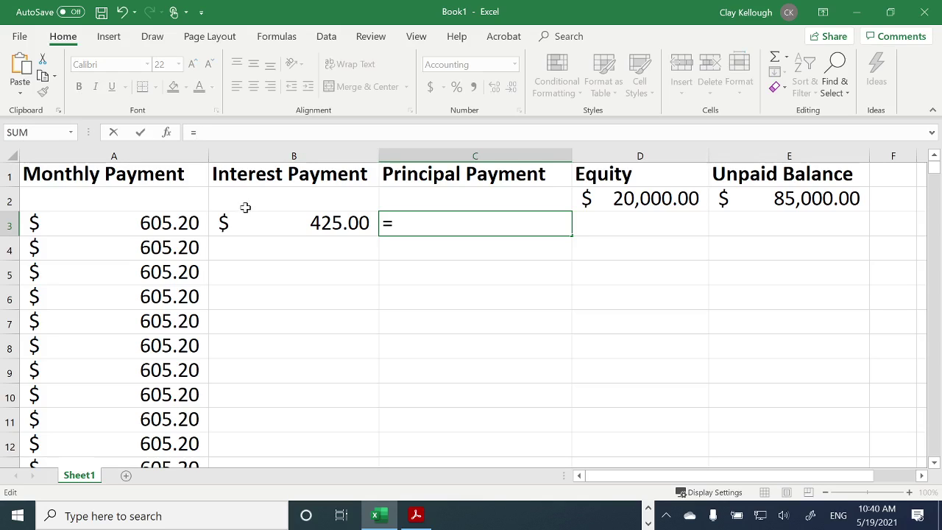
left_click(78, 225)
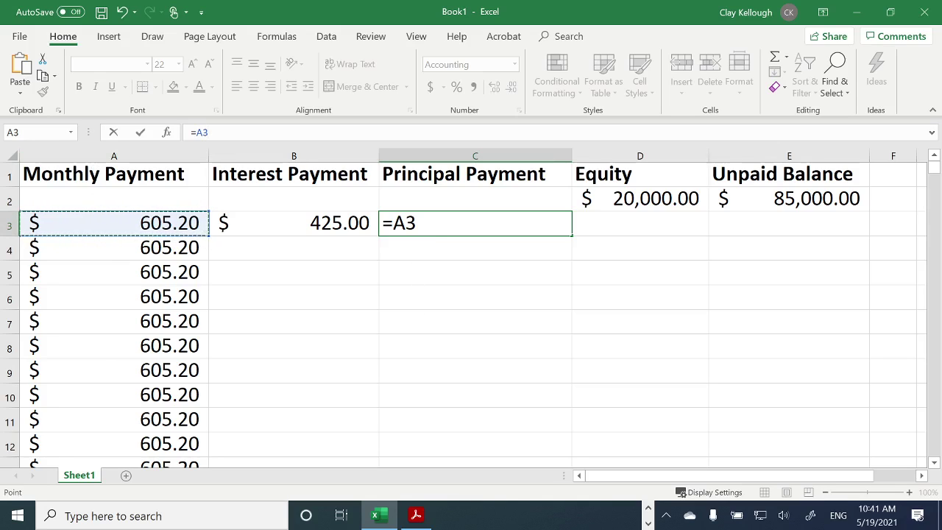
type("-")
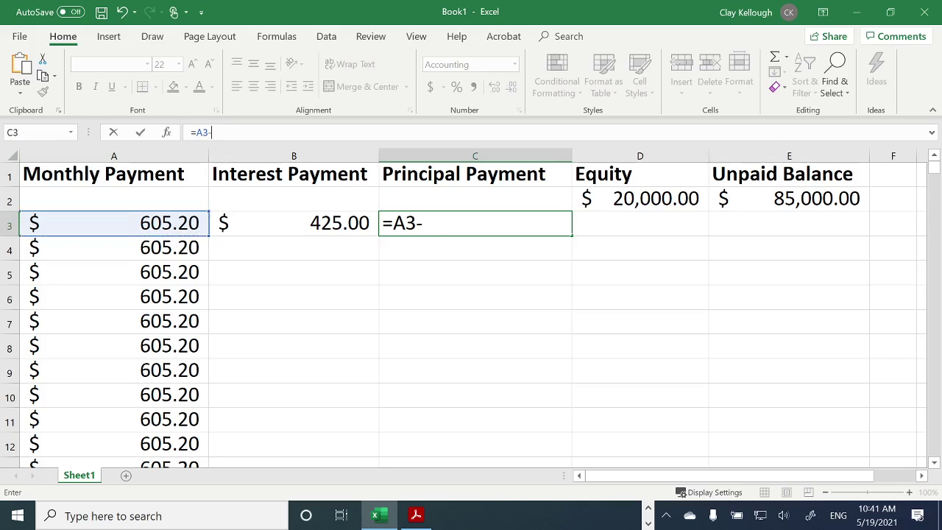
left_click(283, 228)
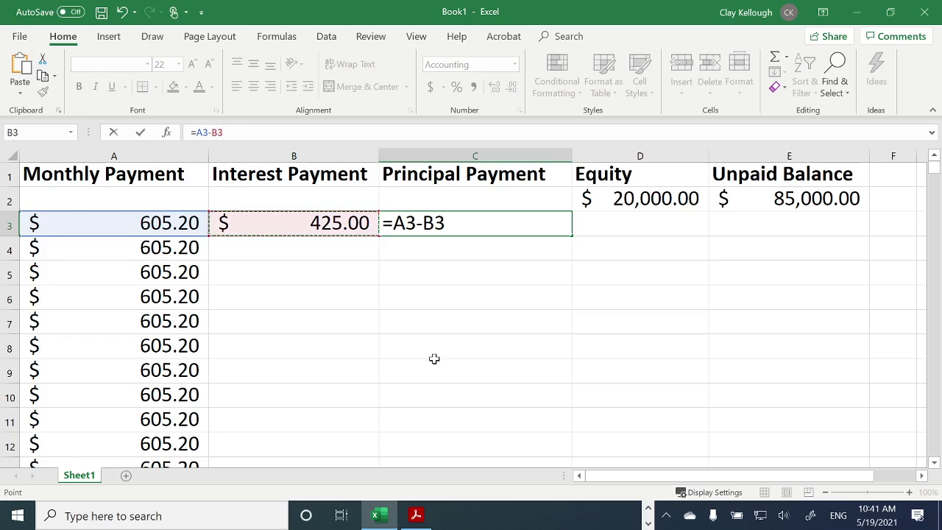
key("Return")
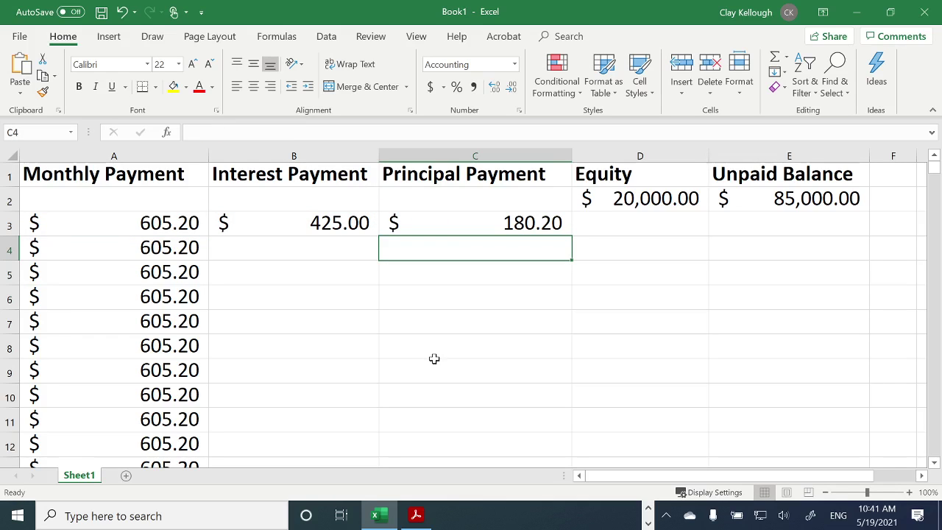
left_click(420, 516)
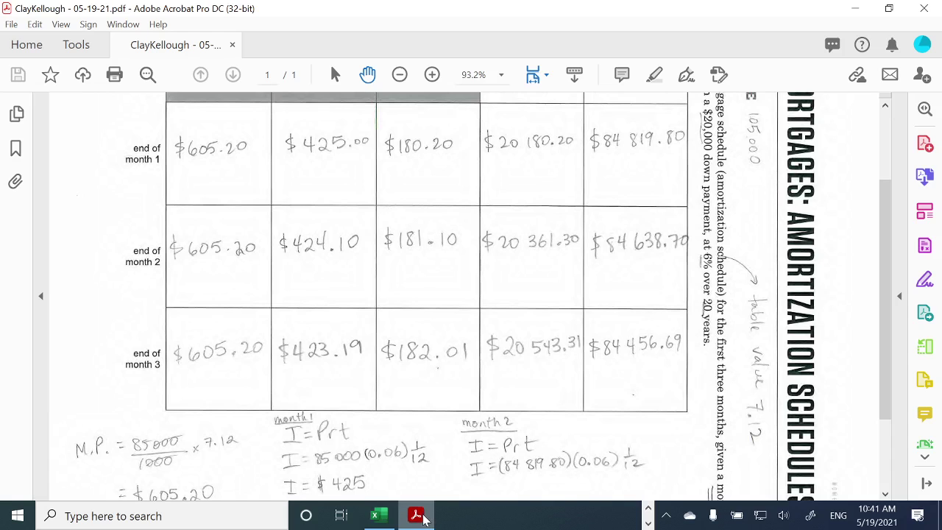
left_click(376, 516)
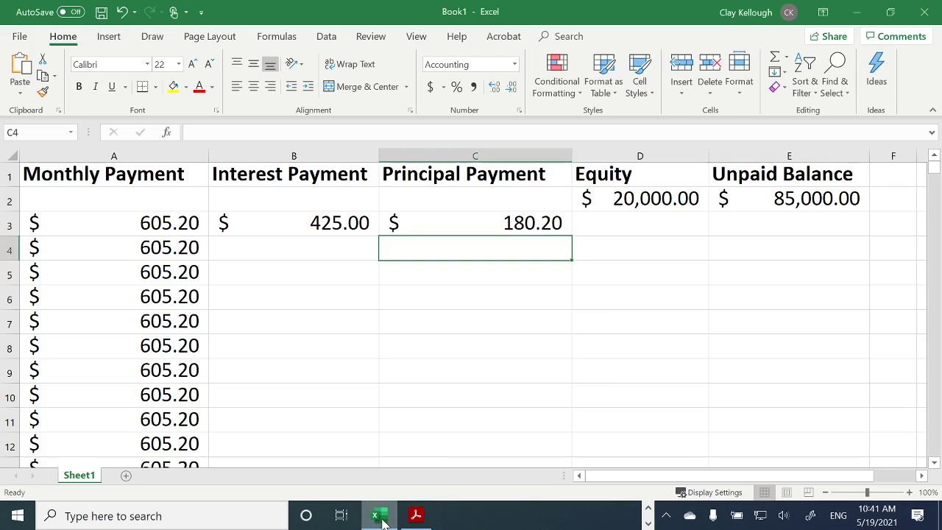
Enter =C3+D2 in D3 so month-1 equity shows $20,180.20, and check it against the handwritten table.
left_click(630, 224)
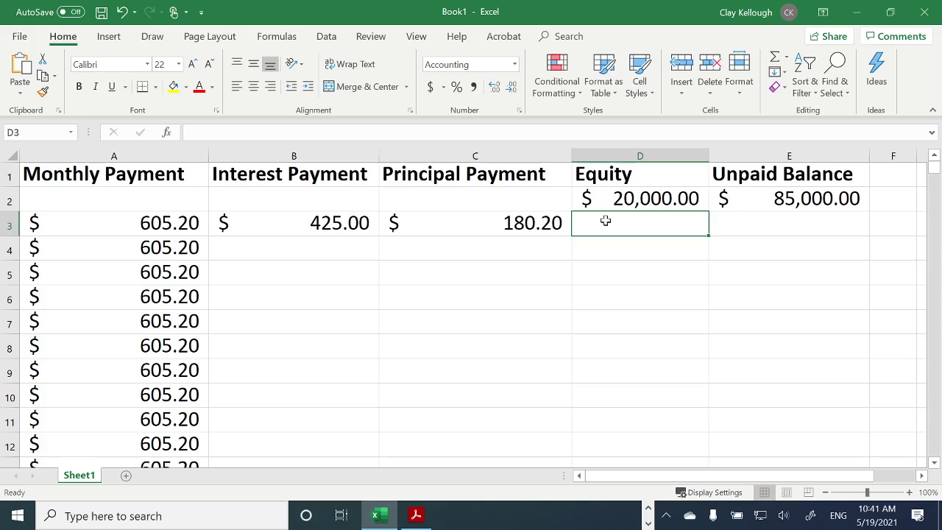
left_click(191, 132)
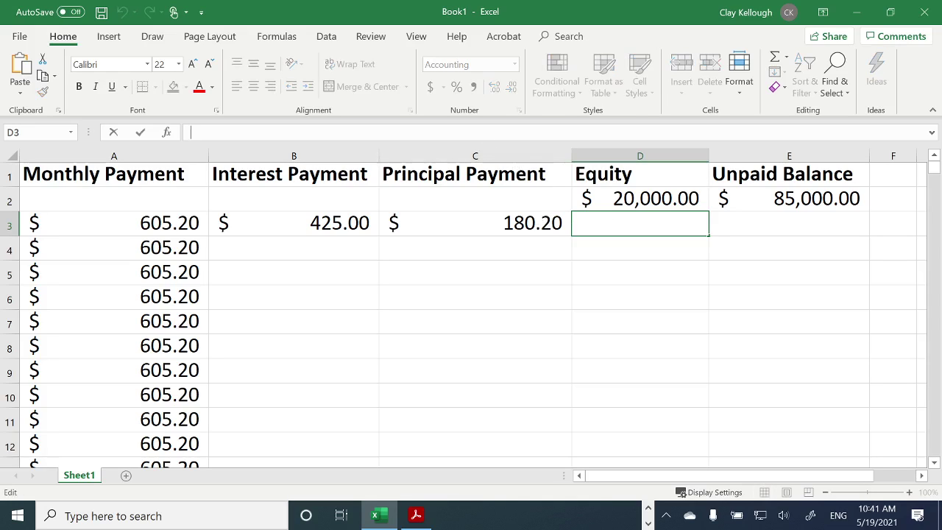
type("=")
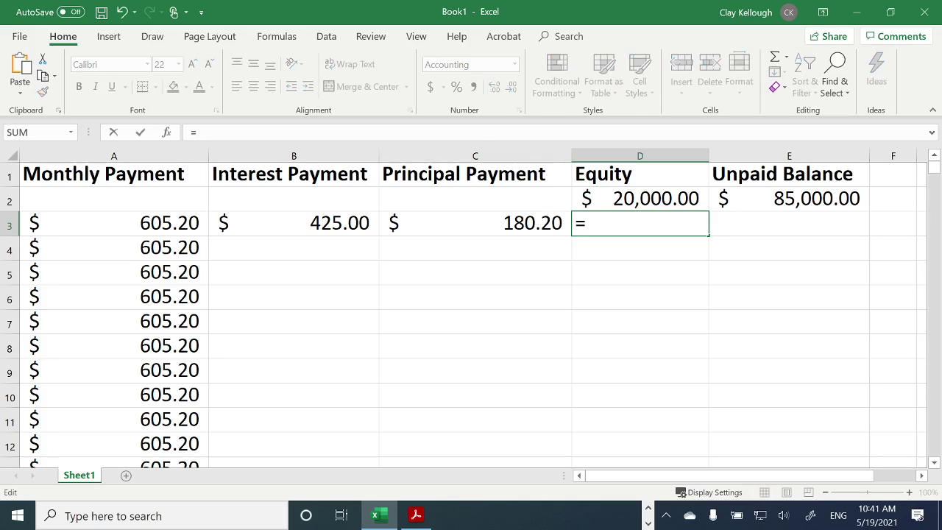
left_click(463, 223)
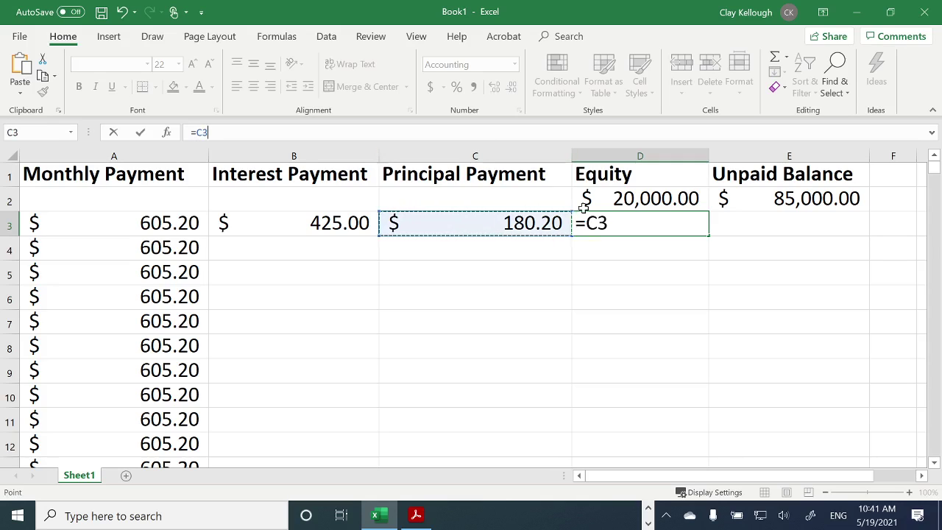
type("+")
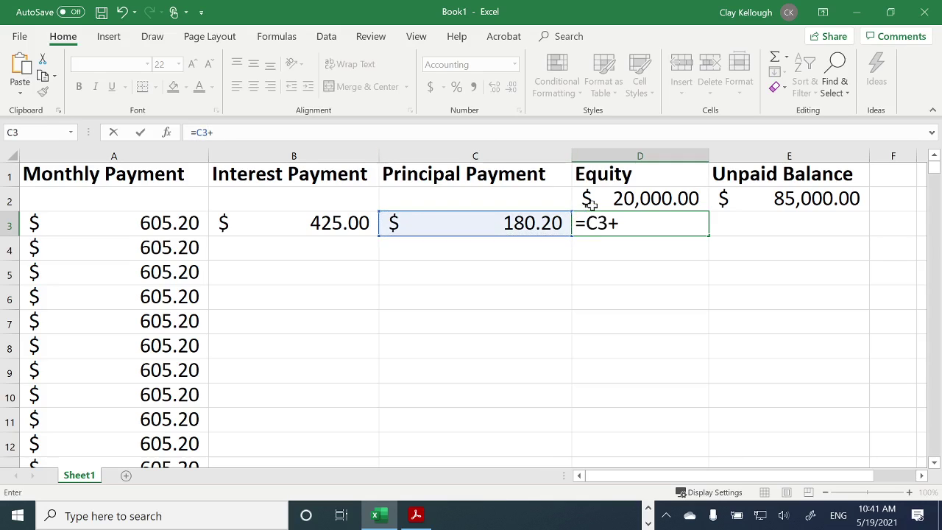
left_click(648, 197)
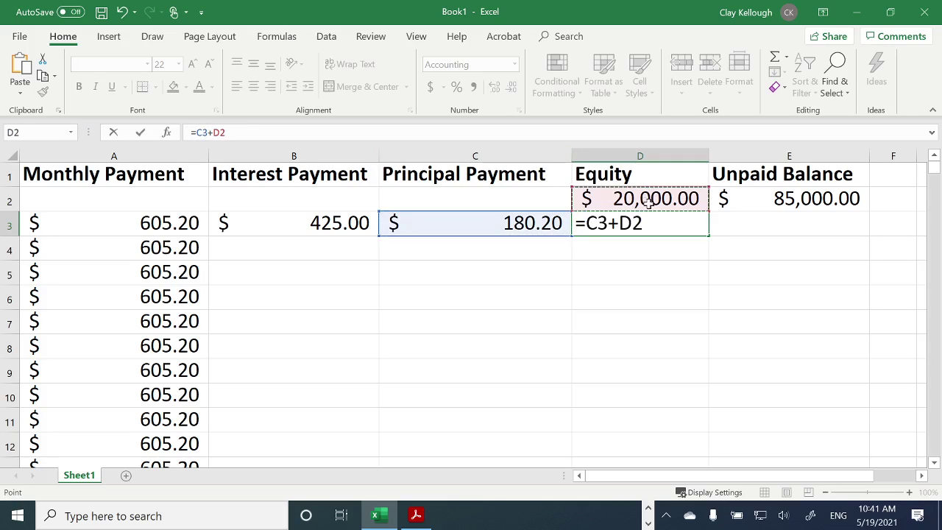
key("Return")
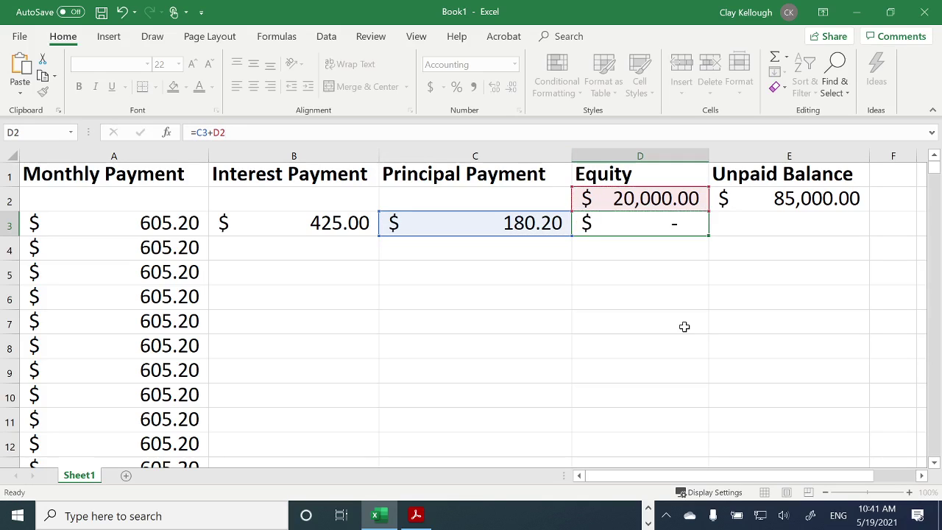
left_click(418, 515)
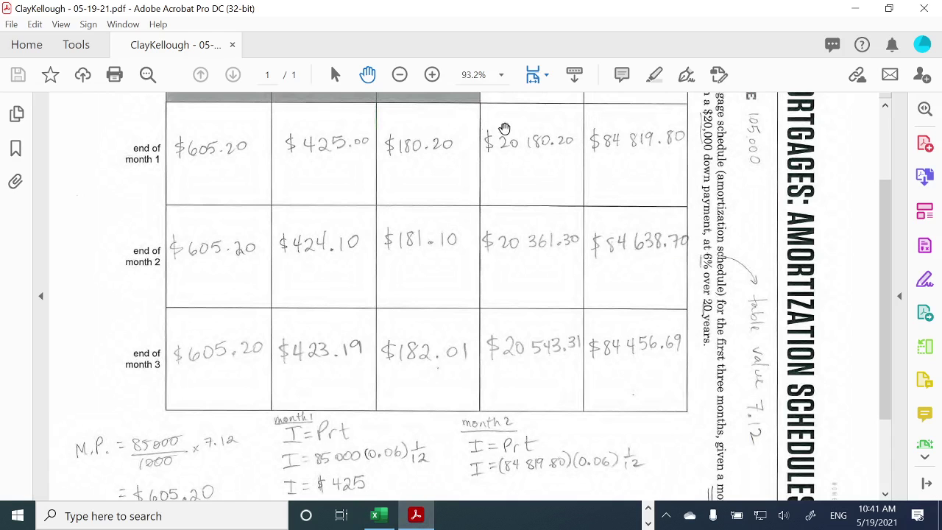
left_click(378, 516)
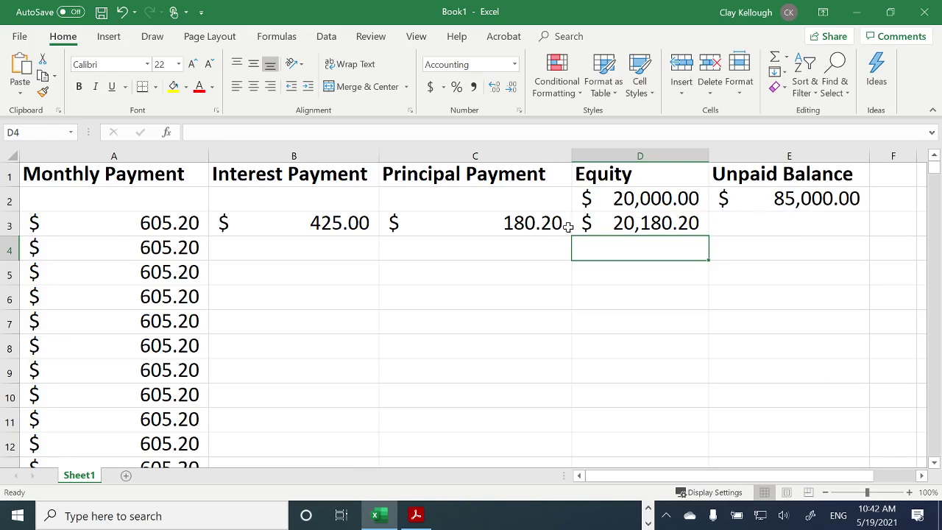
Enter =E2-C3 in E3 for an $84,819.80 unpaid balance, then review B3's interest formula.
left_click(727, 224)
left_click(191, 132)
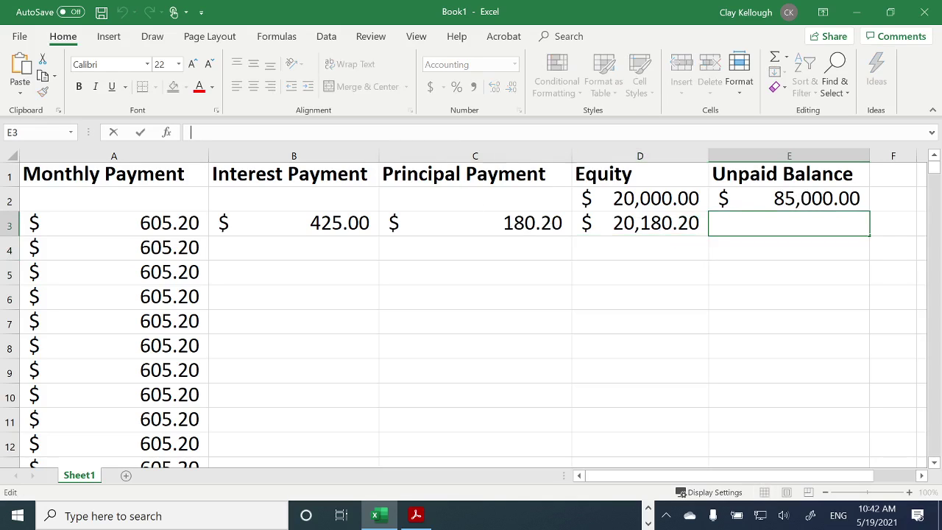
type("=")
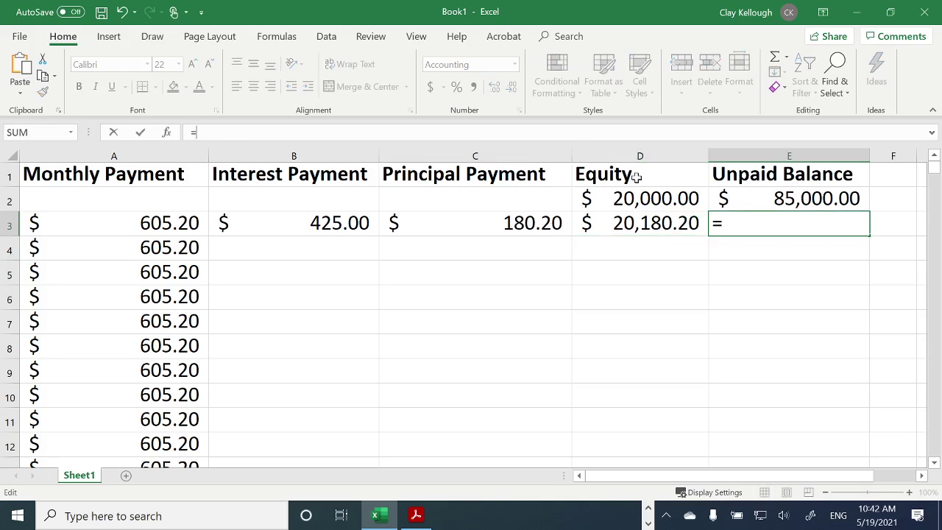
left_click(782, 199)
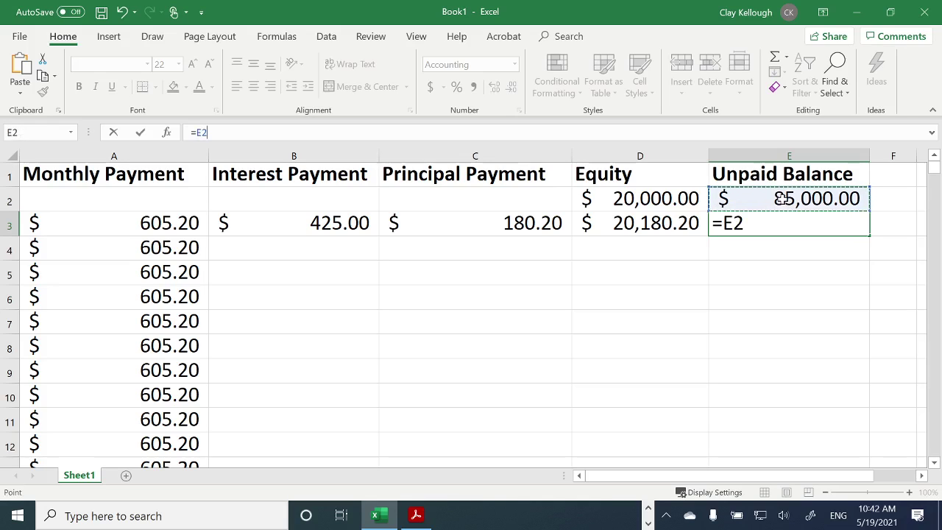
type("-")
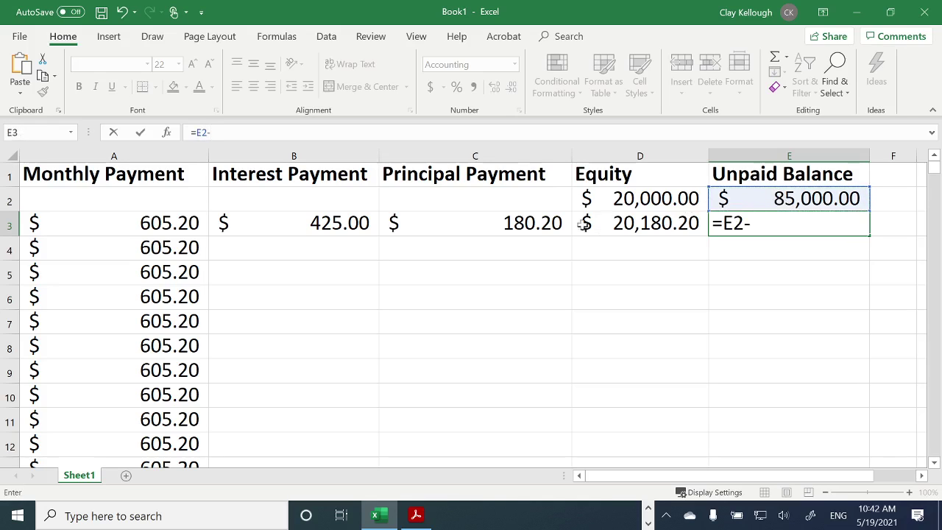
left_click(527, 224)
key("Return")
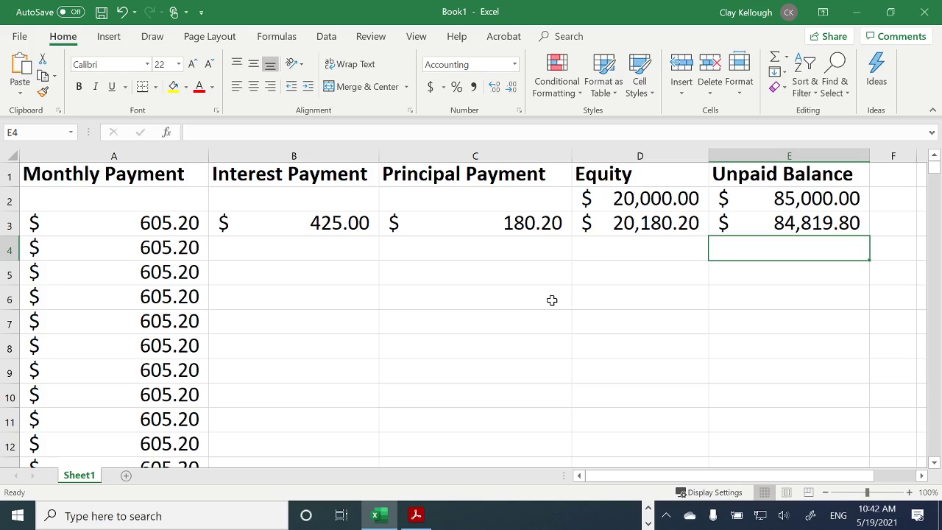
left_click(274, 218)
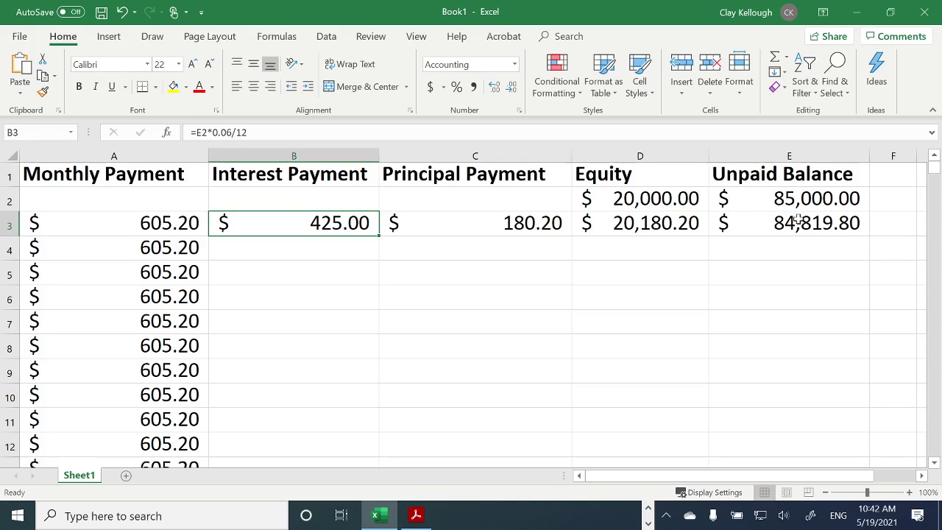
Fill row 3's formulas down A3:E242 so row 4 shows $424.10 interest and $84,638.70 balance.
left_click(297, 251)
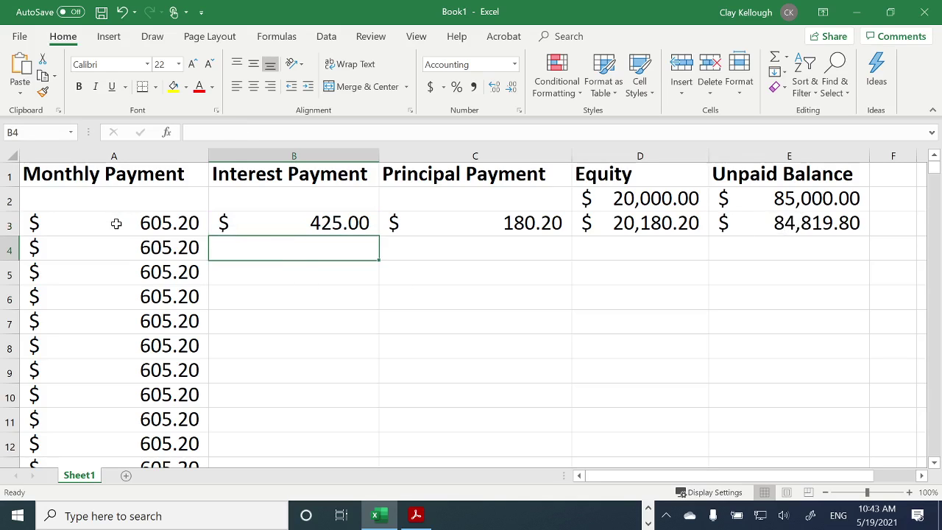
left_click_drag(116, 223, 716, 416)
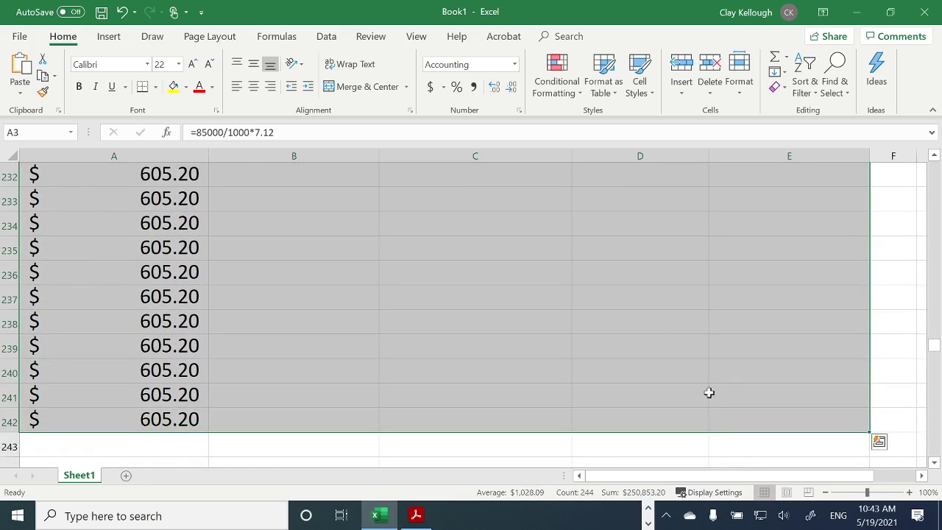
scroll(640, 302, "up", 11)
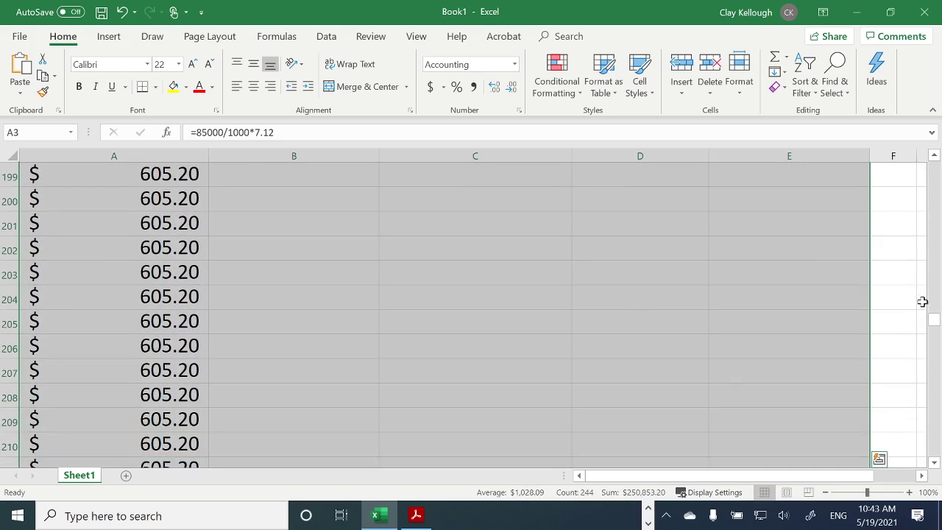
left_click_drag(933, 321, 934, 168)
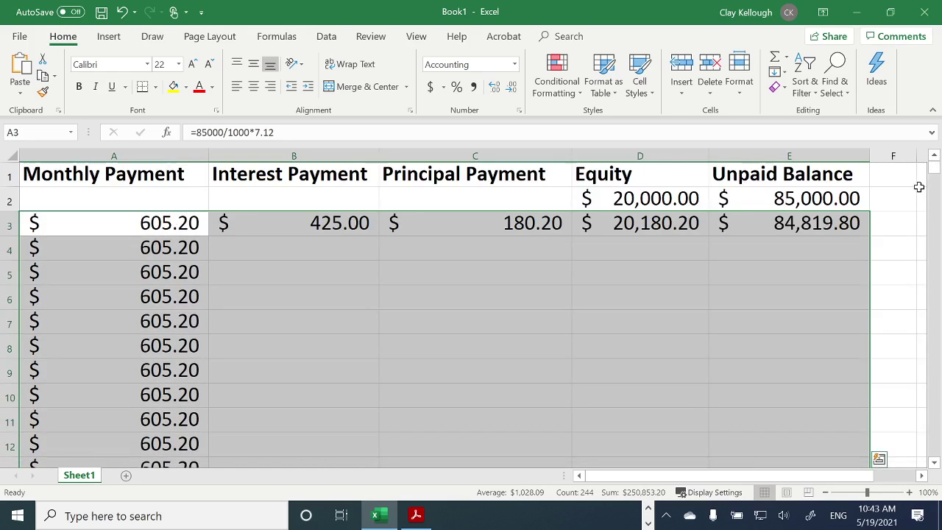
left_click(778, 71)
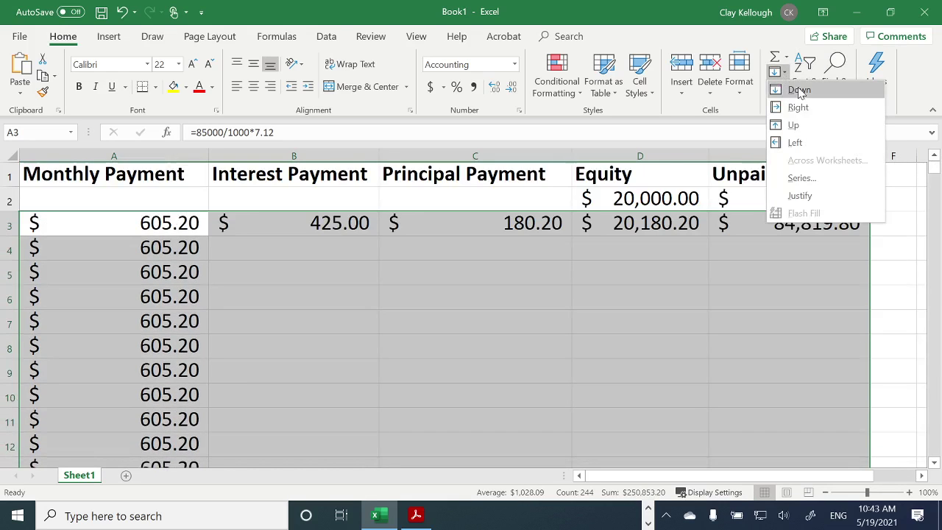
left_click(798, 87)
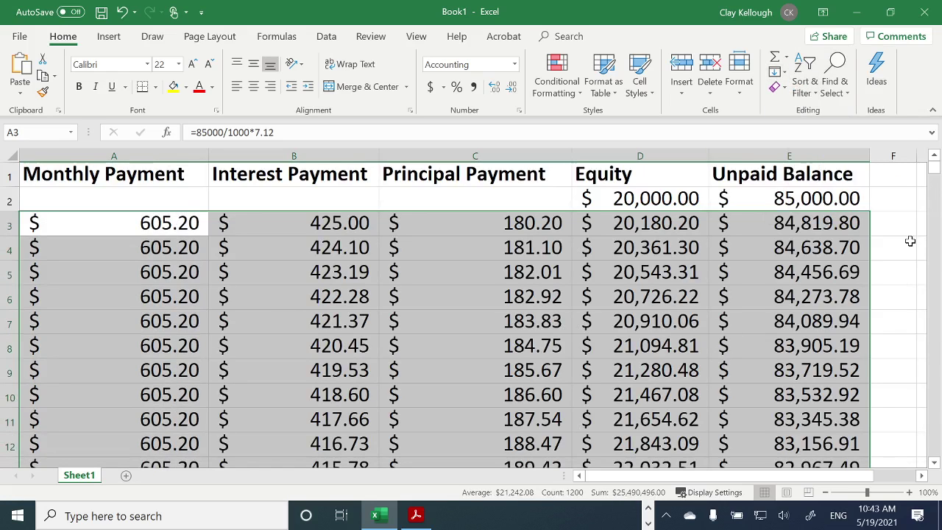
left_click(892, 193)
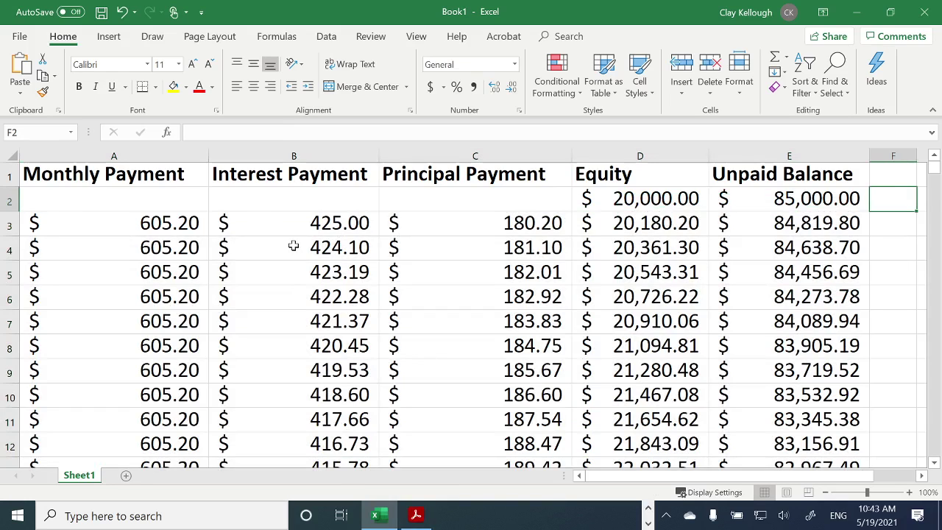
left_click(416, 515)
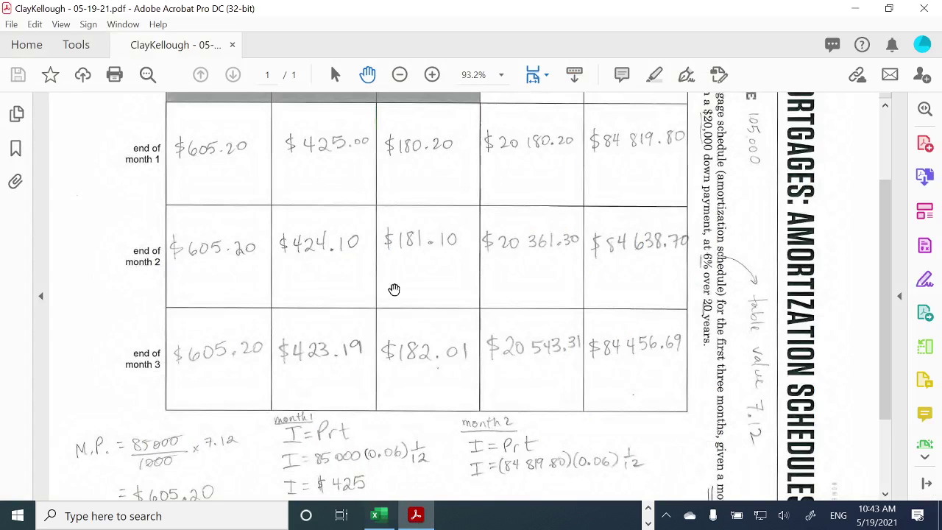
left_click(376, 515)
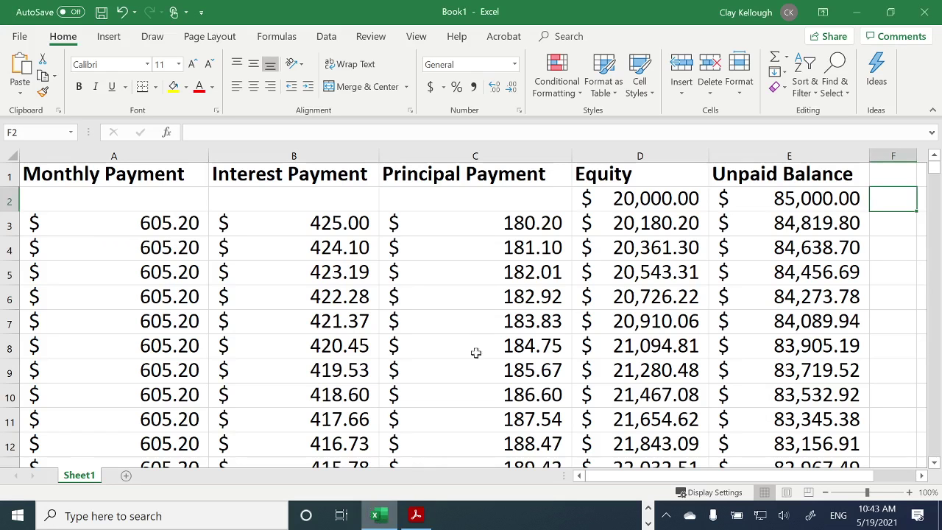
left_click(533, 253)
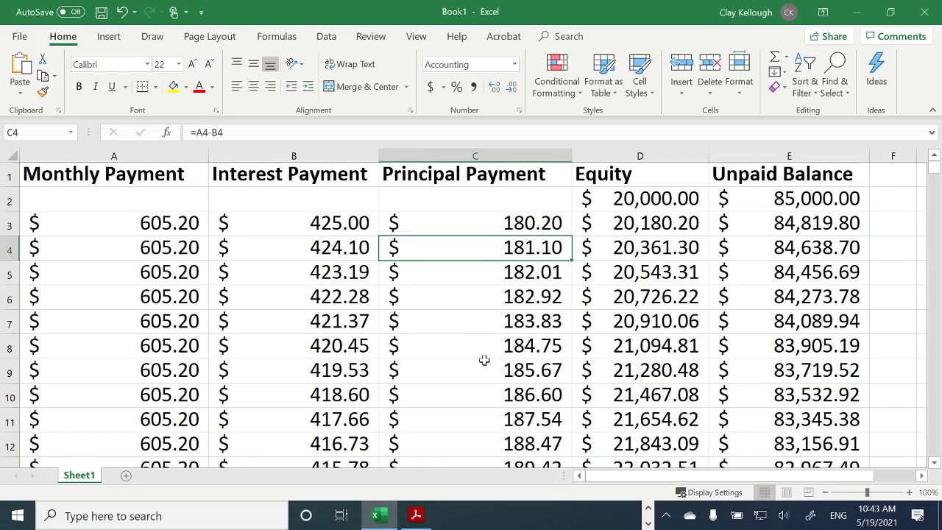
key("Right")
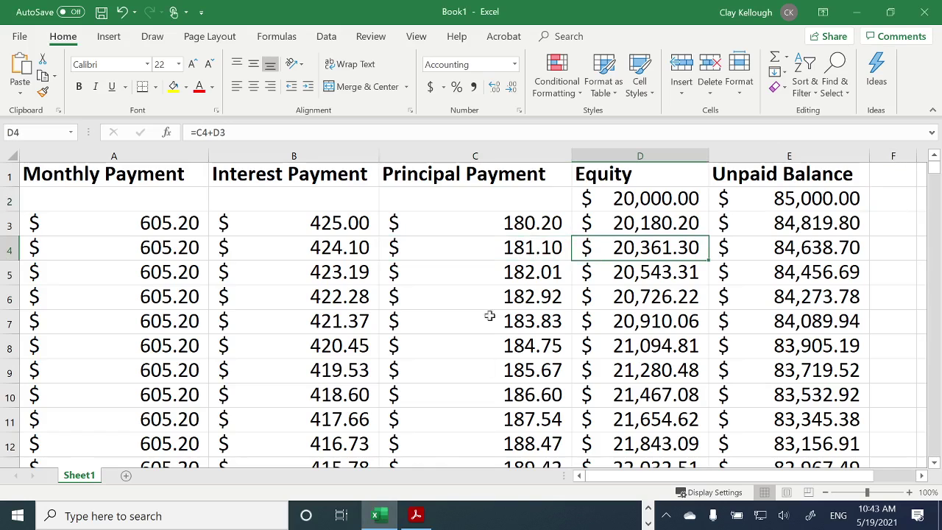
left_click(416, 516)
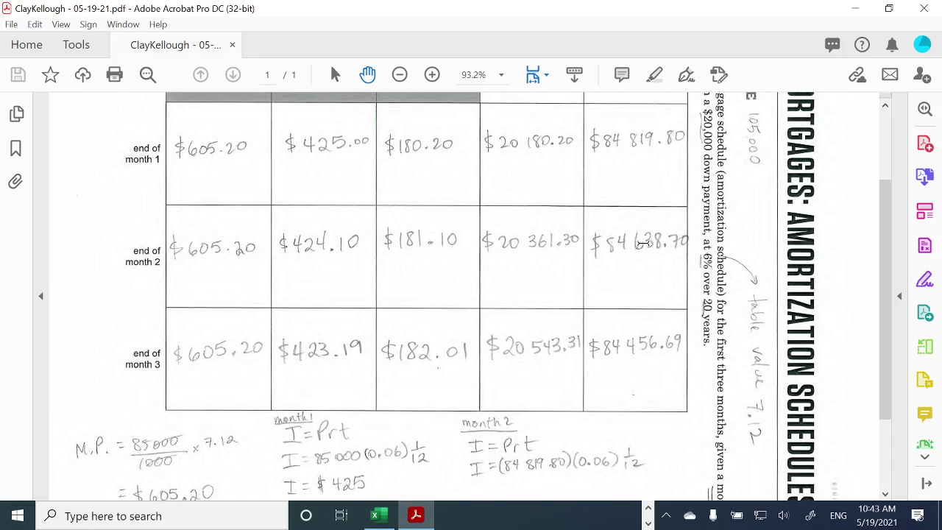
left_click(381, 519)
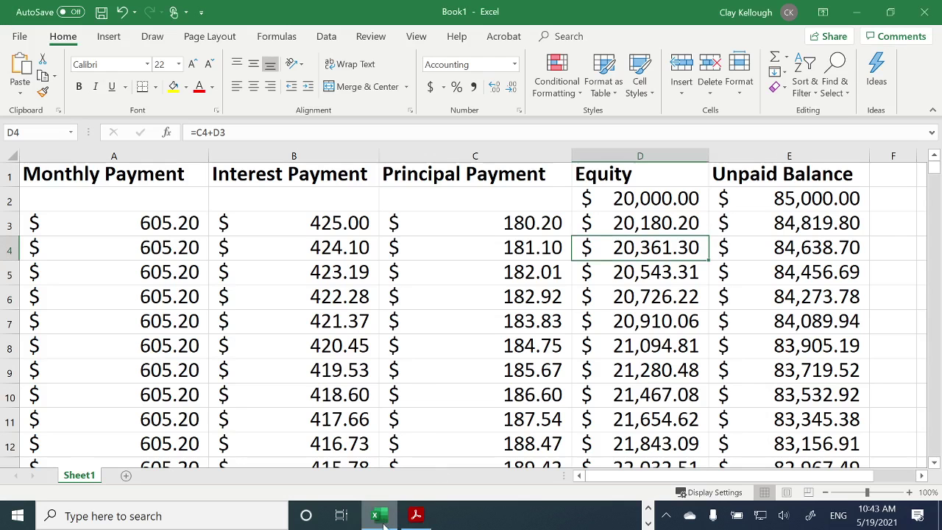
left_click(771, 242)
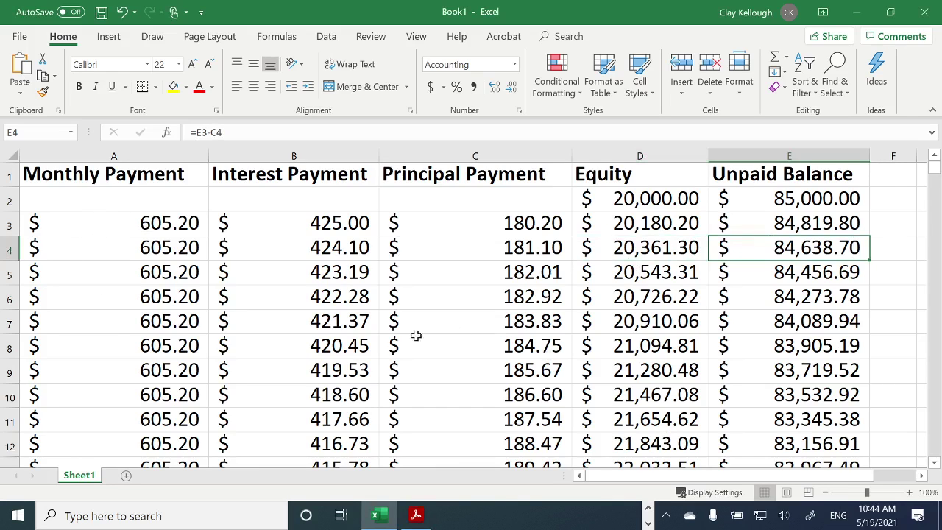
scroll(187, 285, "down", 13)
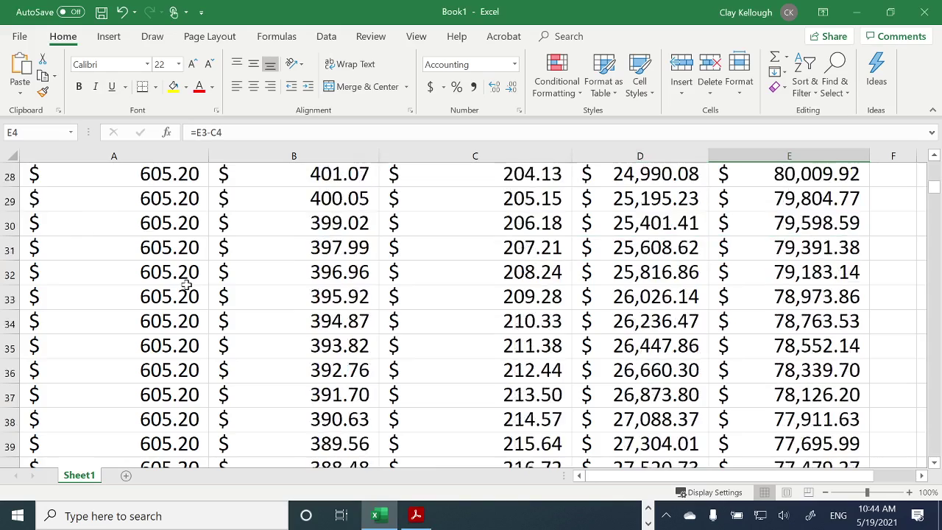
scroll(187, 285, "down", 15)
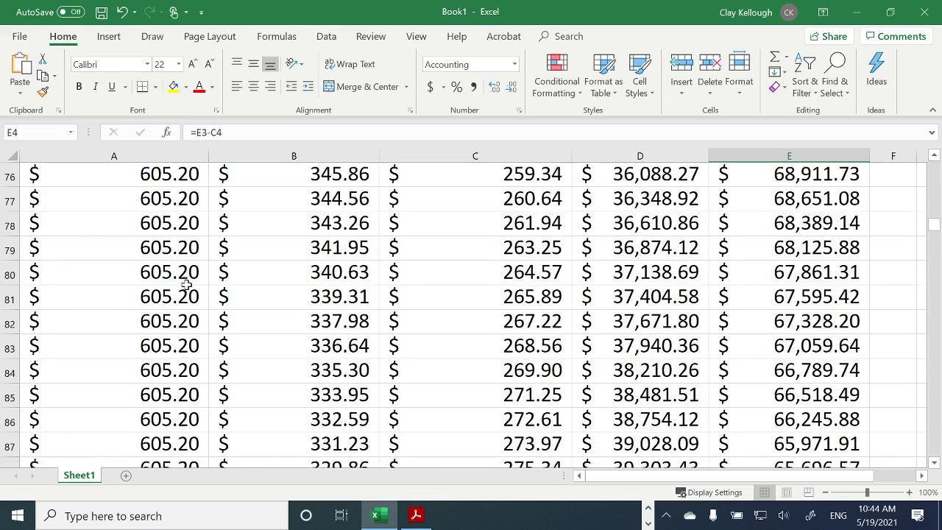
scroll(187, 285, "down", 15)
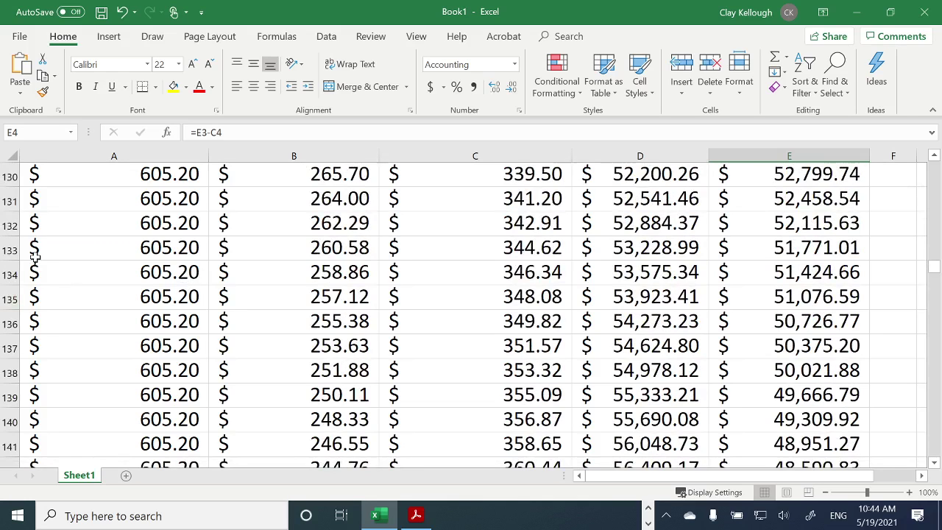
scroll(58, 243, "up", 3)
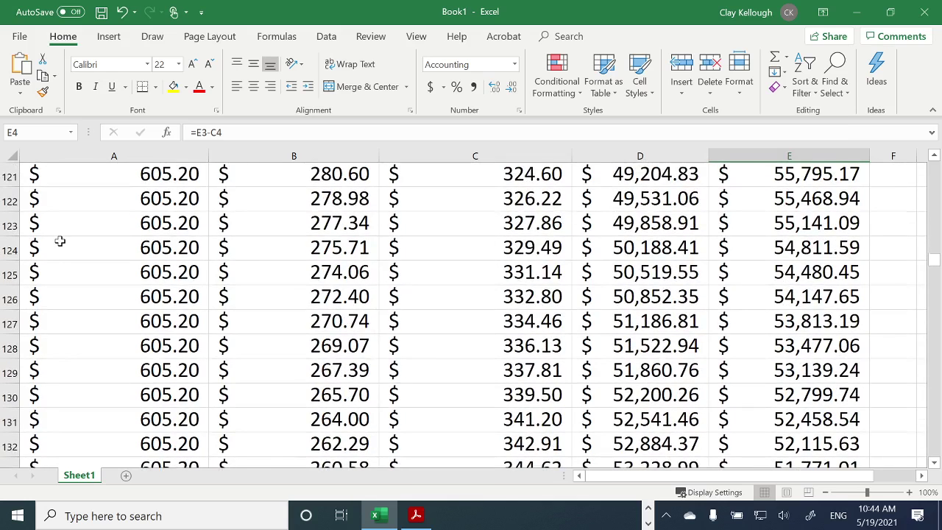
scroll(60, 241, "up", 1)
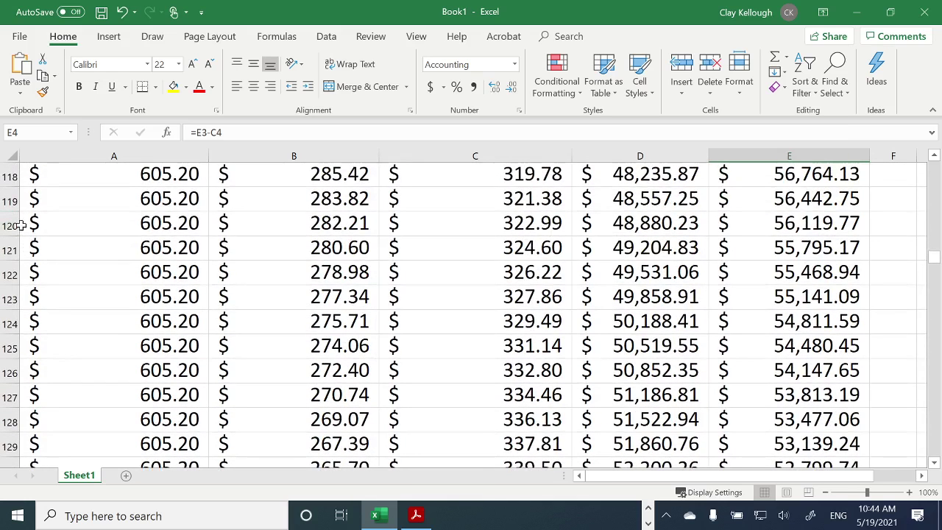
left_click(298, 225)
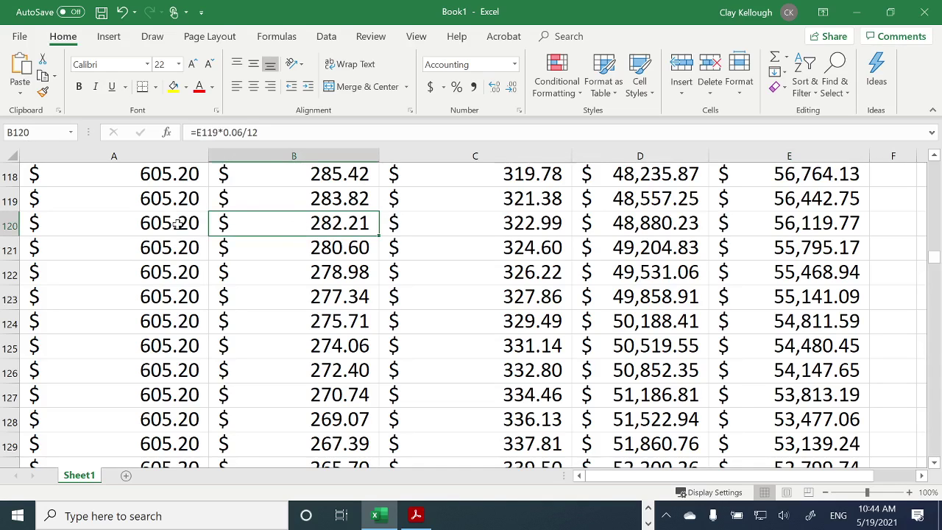
left_click(479, 221)
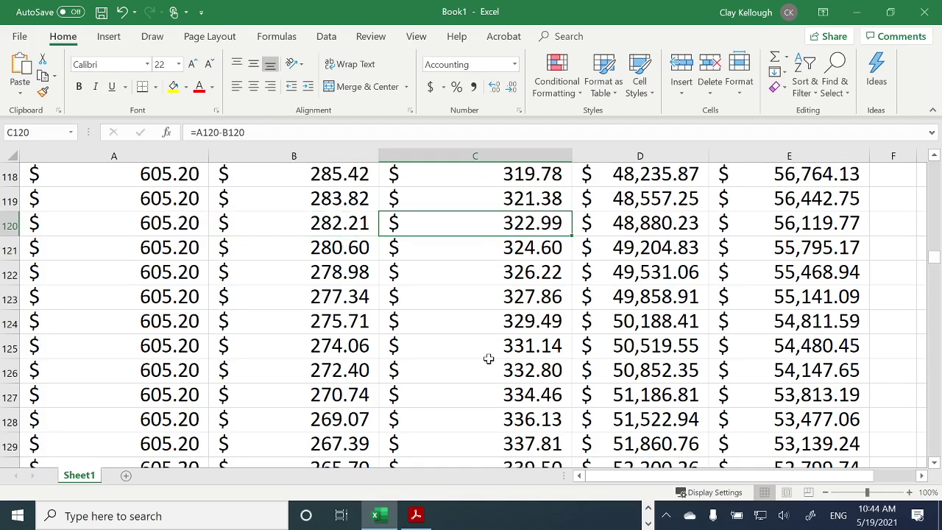
left_click(653, 223)
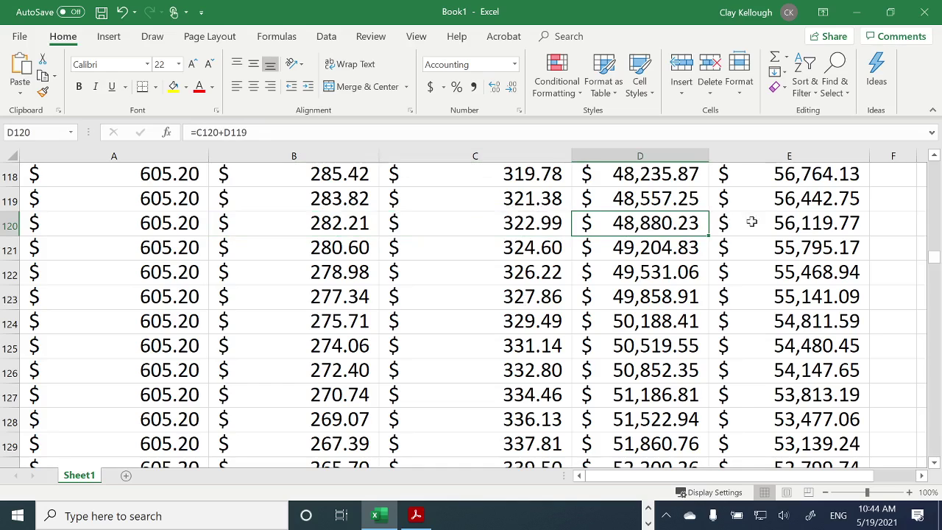
left_click(783, 221)
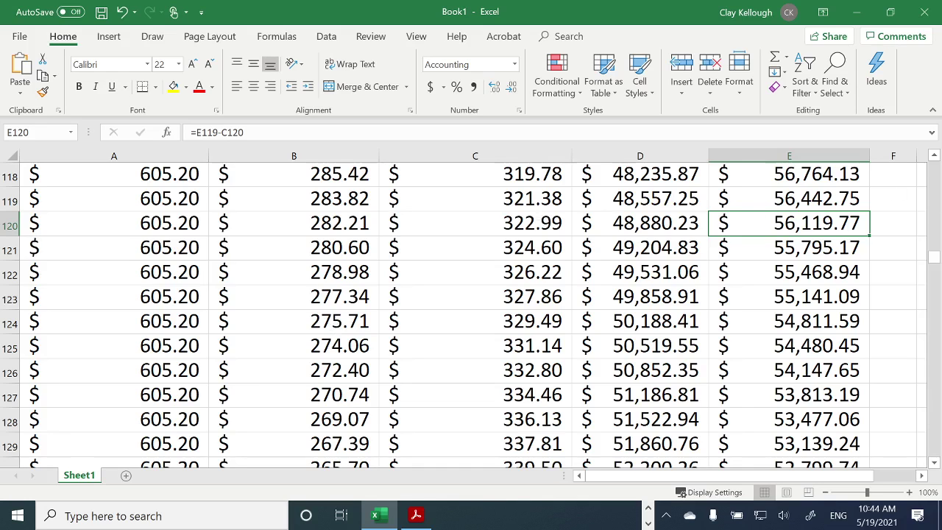
left_click_drag(934, 256, 934, 162)
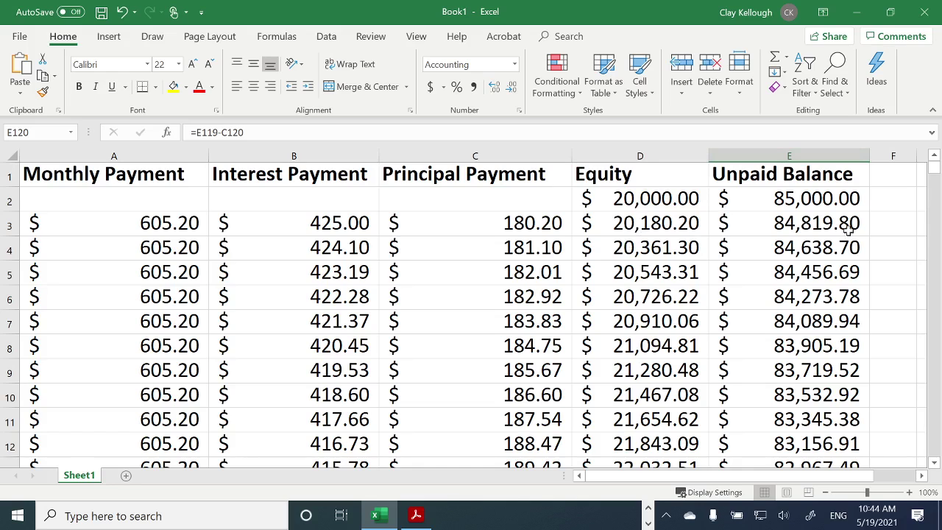
left_click_drag(933, 170, 932, 271)
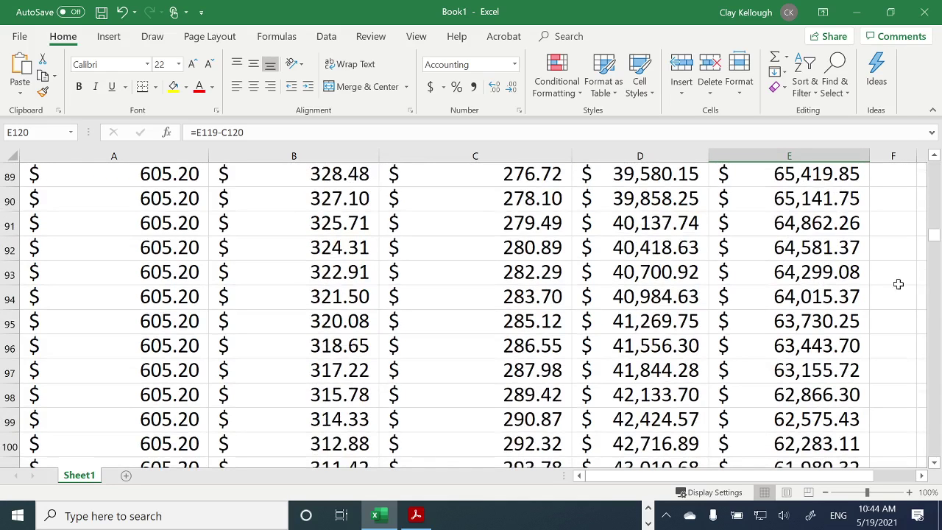
scroll(716, 370, "down", 2)
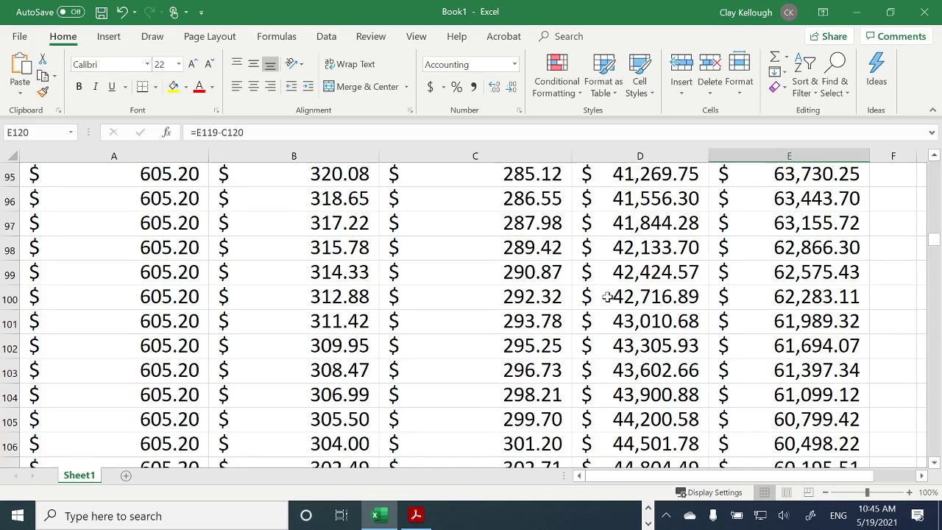
scroll(642, 282, "down", 4)
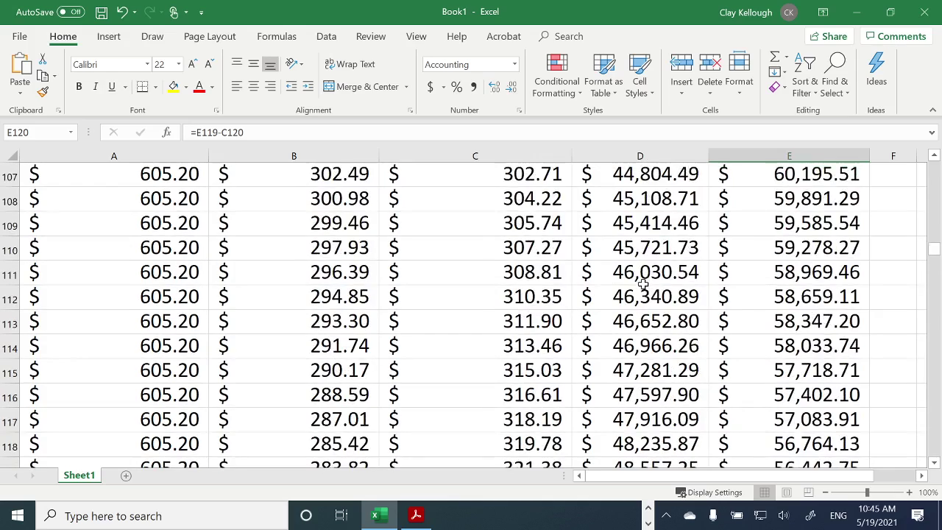
scroll(642, 283, "down", 10)
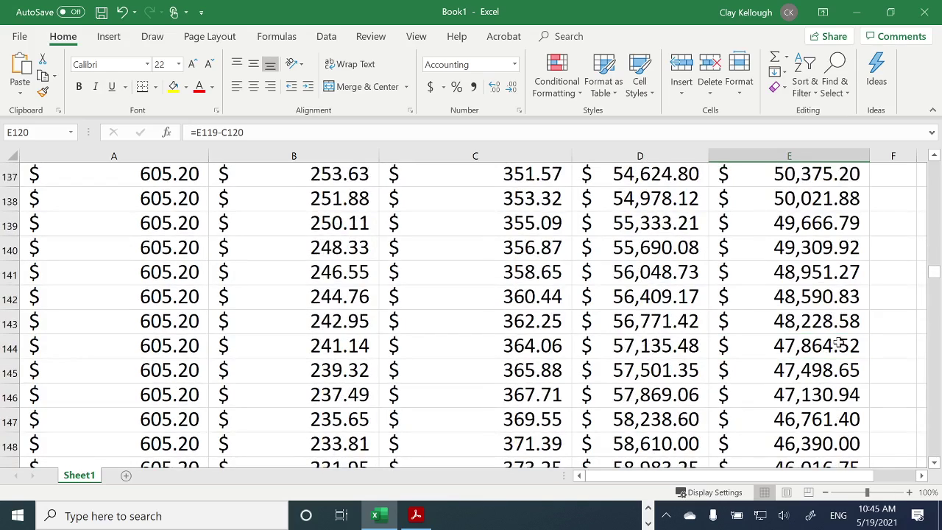
scroll(829, 324, "down", 2)
scroll(911, 309, "down", 6)
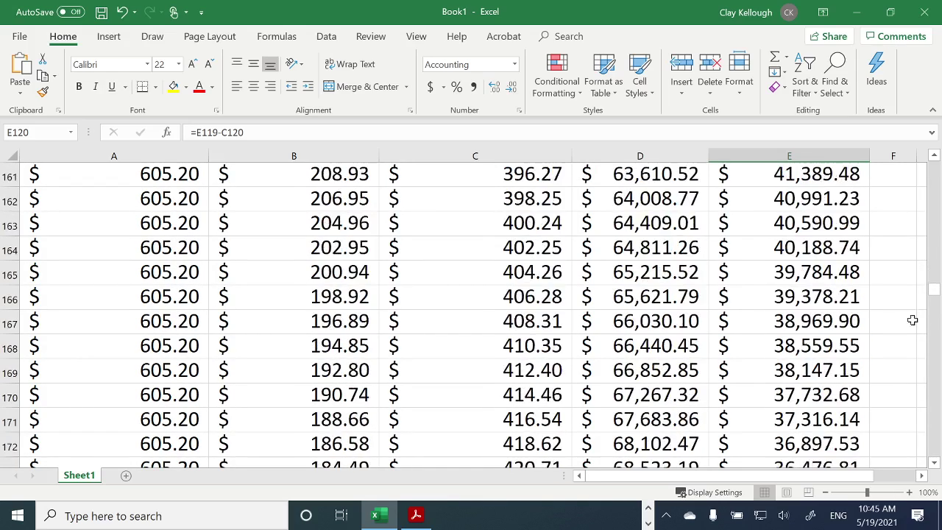
scroll(913, 321, "down", 18)
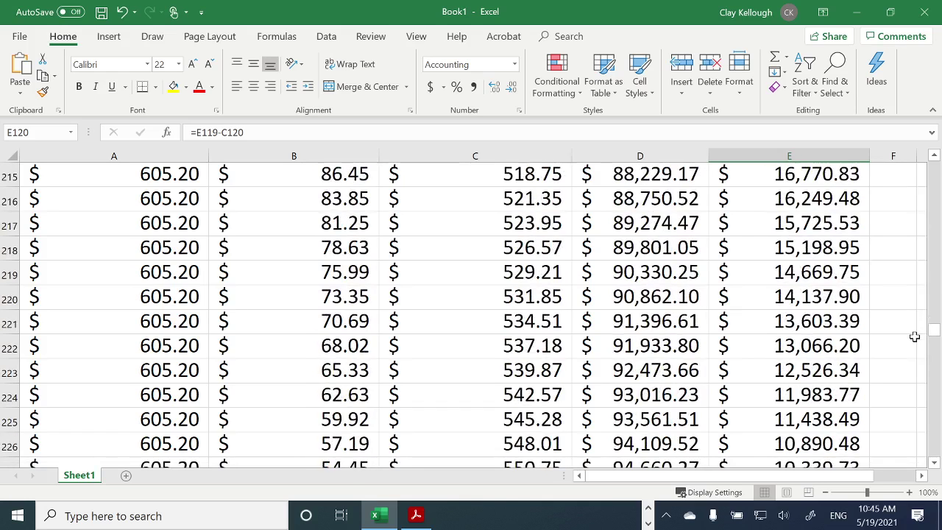
scroll(914, 337, "down", 7)
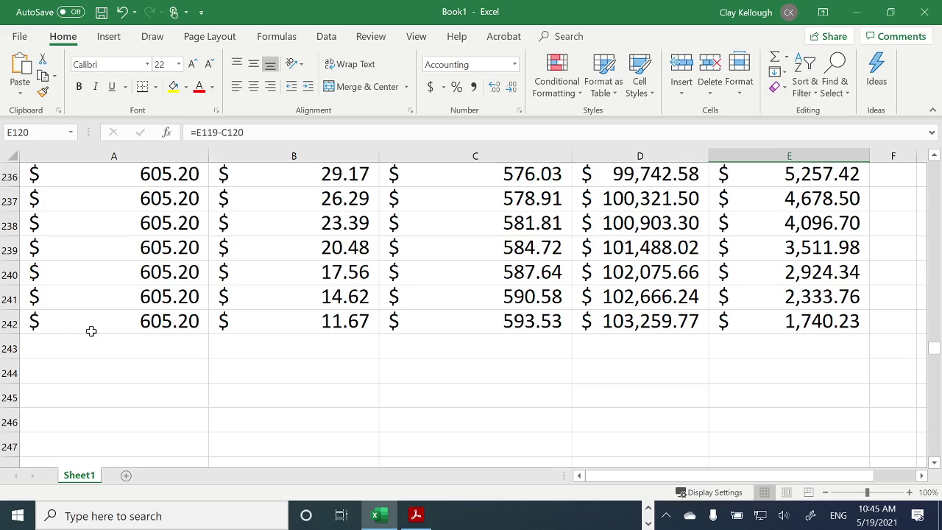
left_click(269, 322)
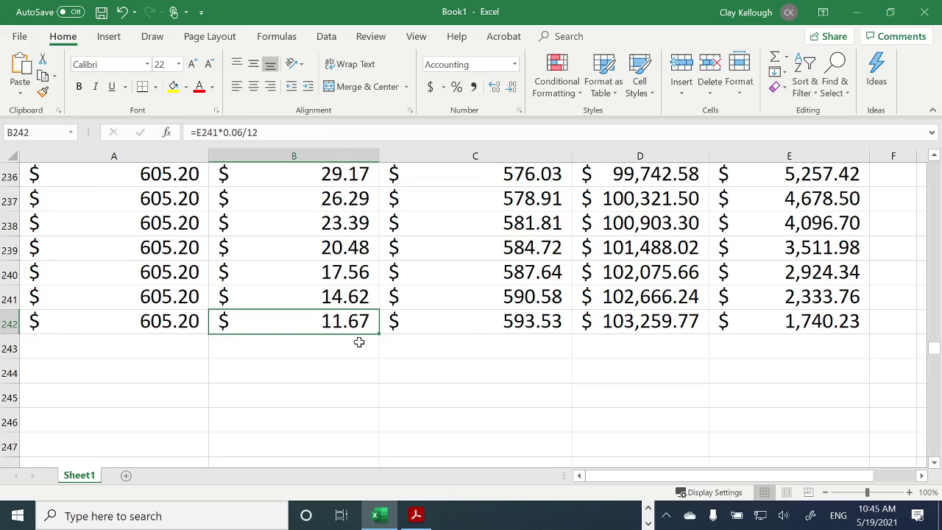
left_click(476, 317)
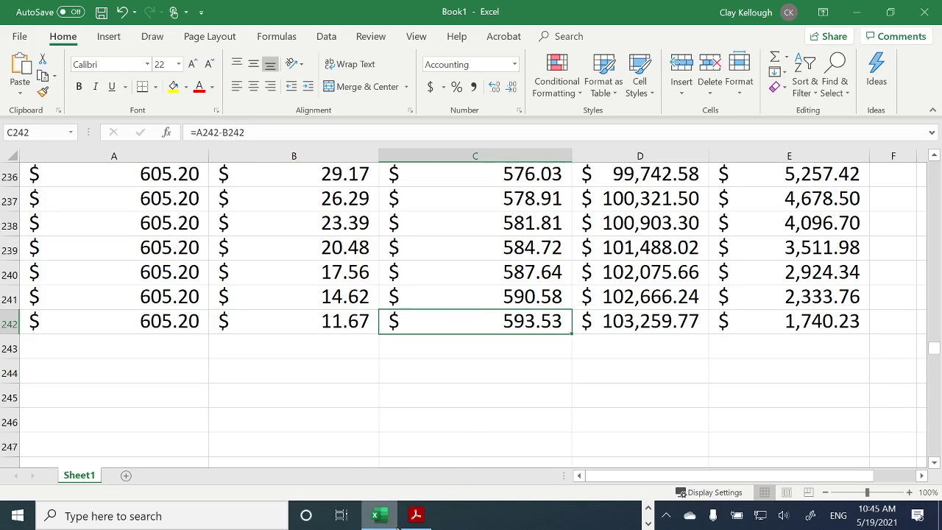
left_click(650, 325)
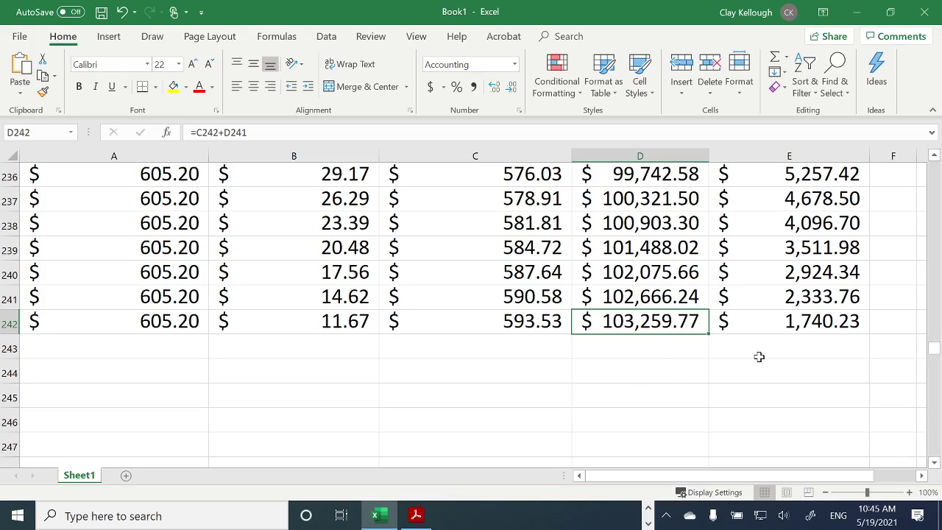
left_click(801, 326)
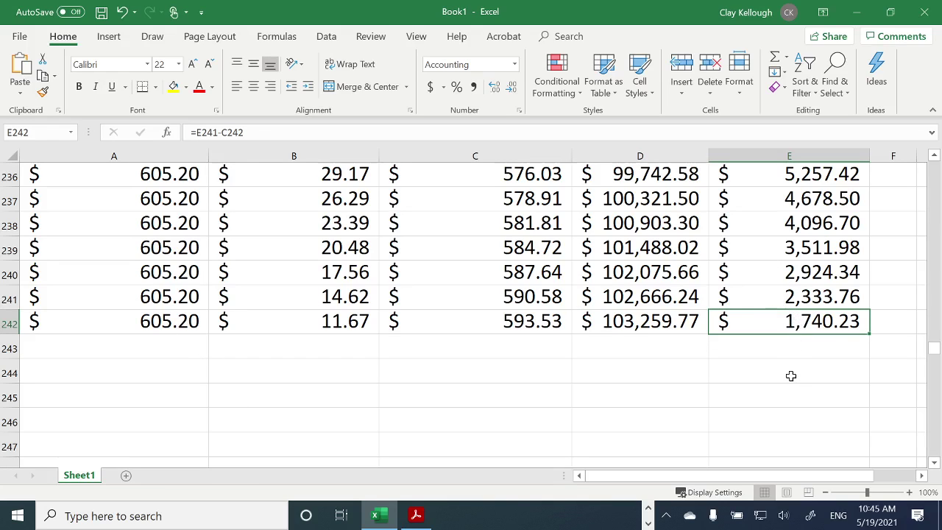
scroll(365, 318, "up", 4)
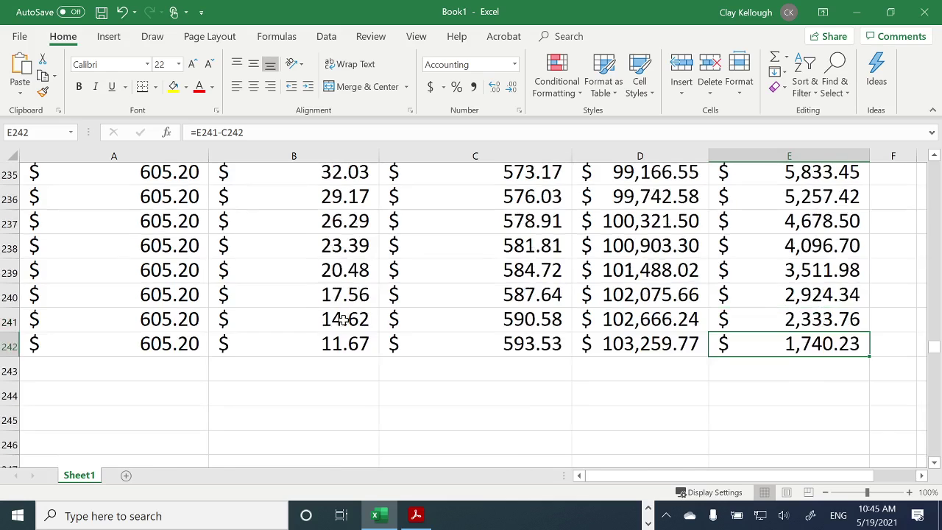
scroll(358, 336, "down", 3)
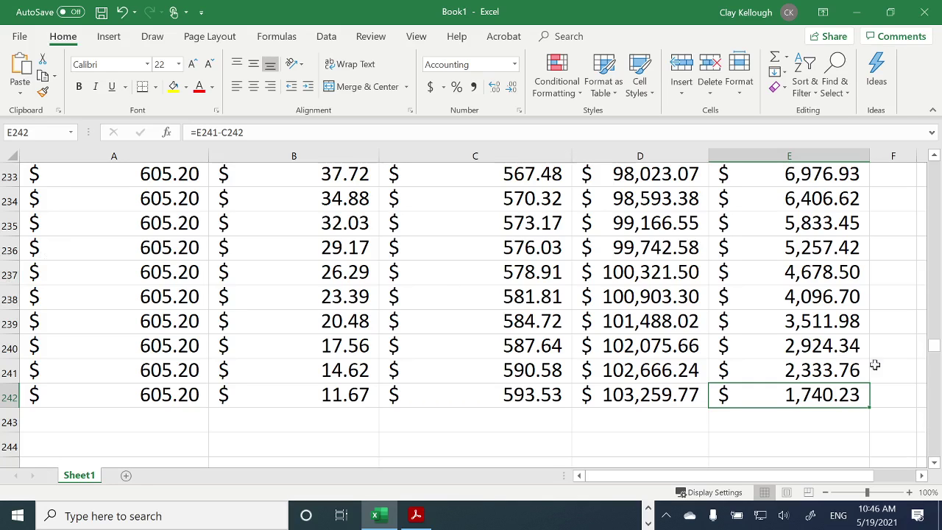
left_click_drag(934, 345, 936, 167)
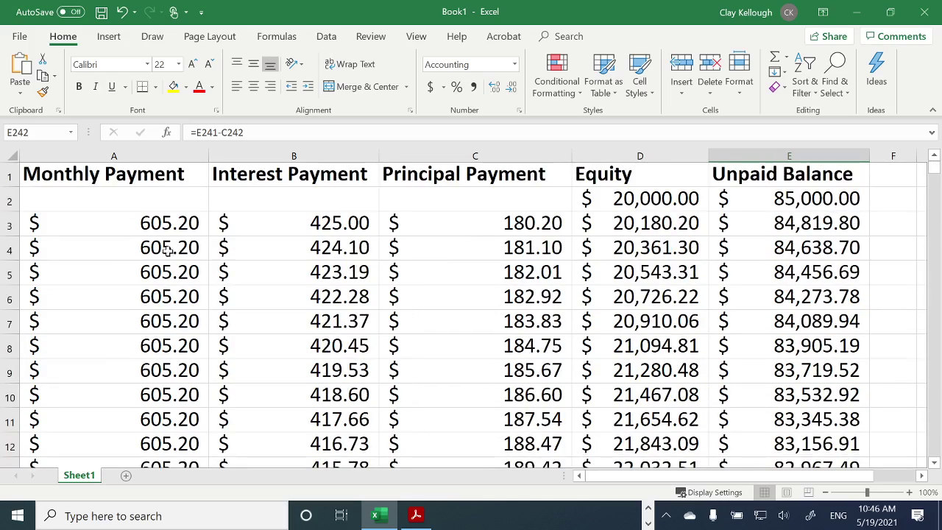
scroll(81, 369, "down", 1)
scroll(81, 369, "down", 20)
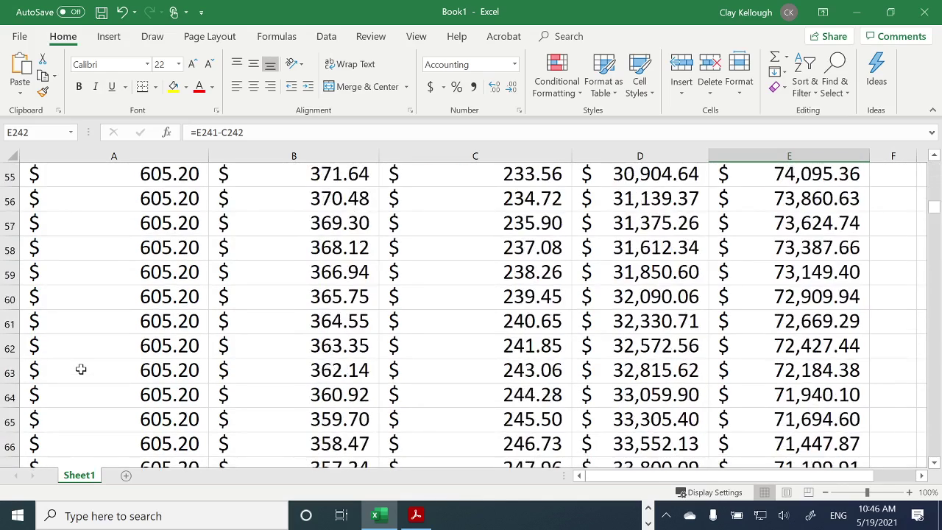
scroll(81, 369, "up", 2)
scroll(81, 369, "up", 1)
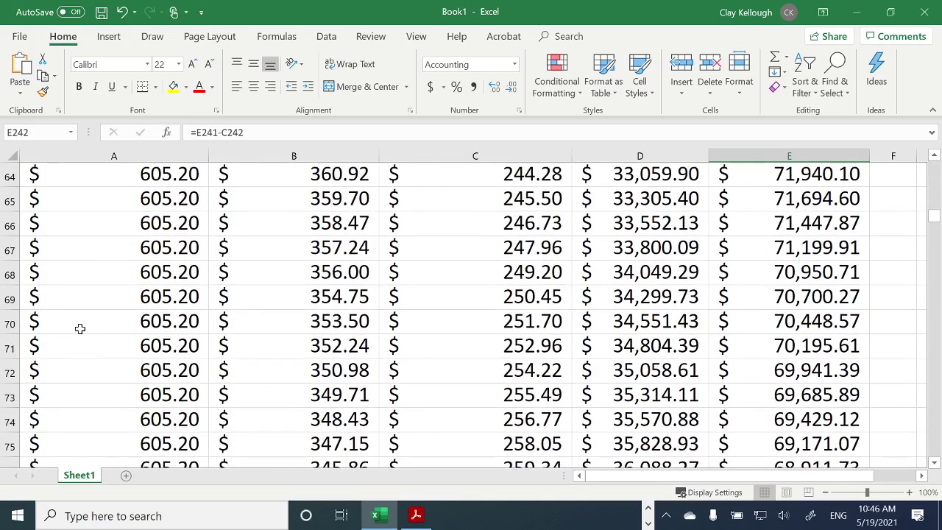
scroll(80, 329, "up", 2)
left_click(156, 224)
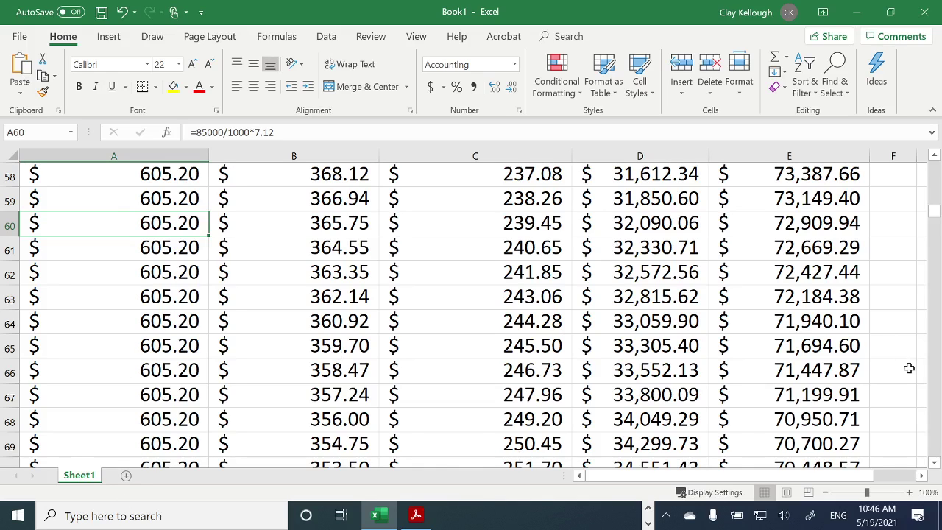
scroll(902, 359, "up", 4)
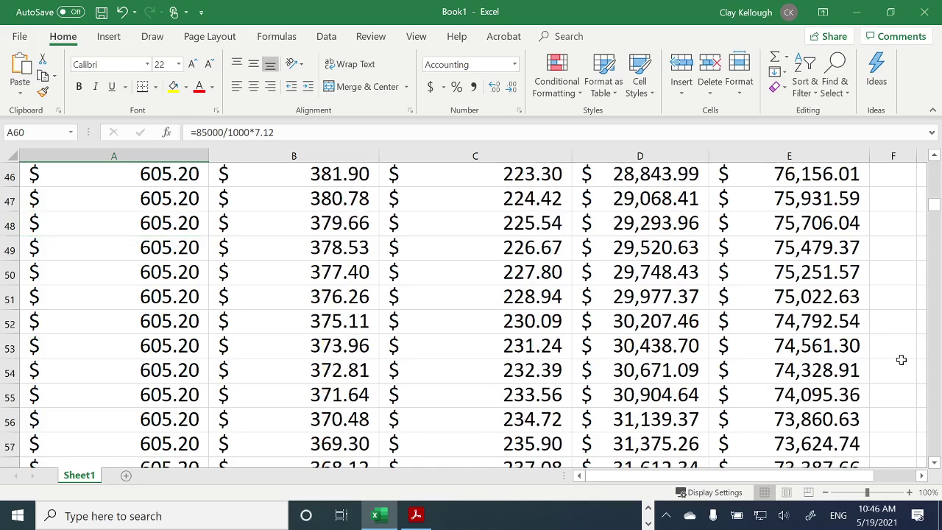
scroll(901, 359, "up", 15)
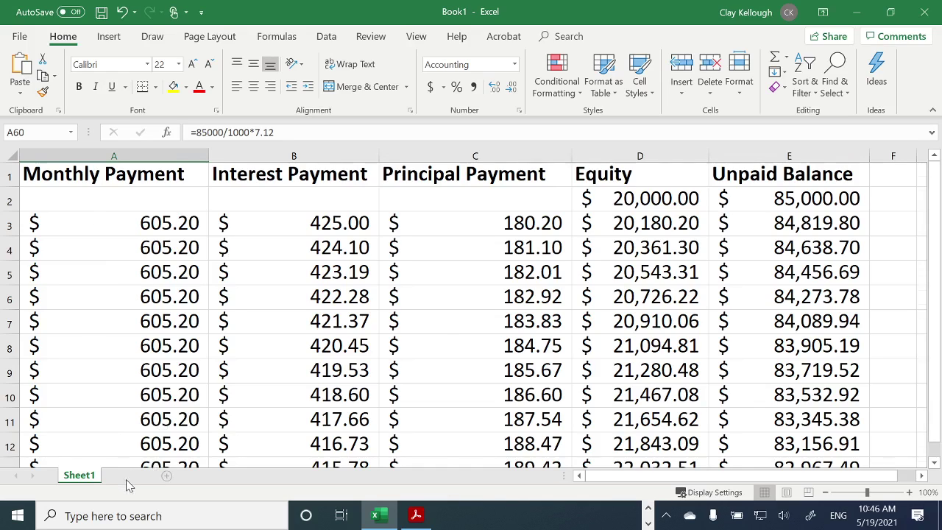
Add Sheet2 and paste Sheet1's headings and first two table rows into its A1.
left_click(126, 477)
left_click(77, 475)
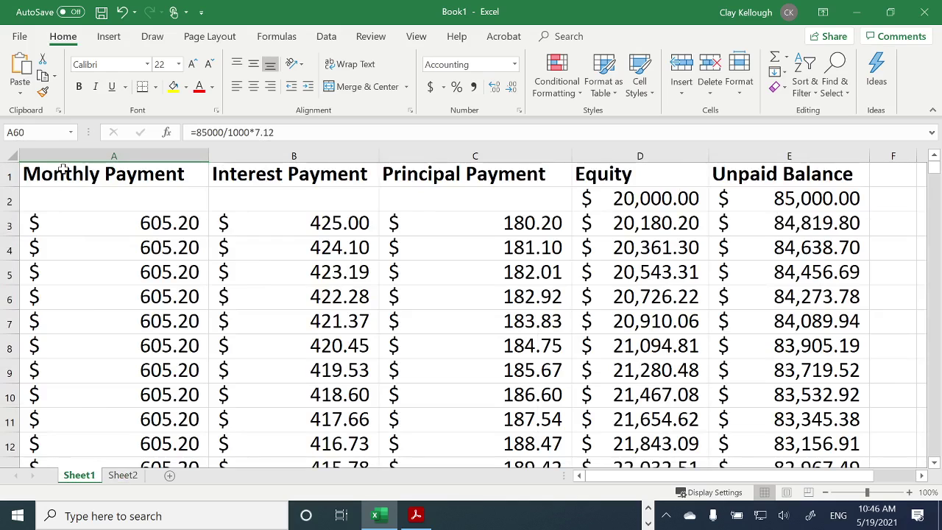
left_click_drag(64, 174, 749, 214)
right_click(126, 204)
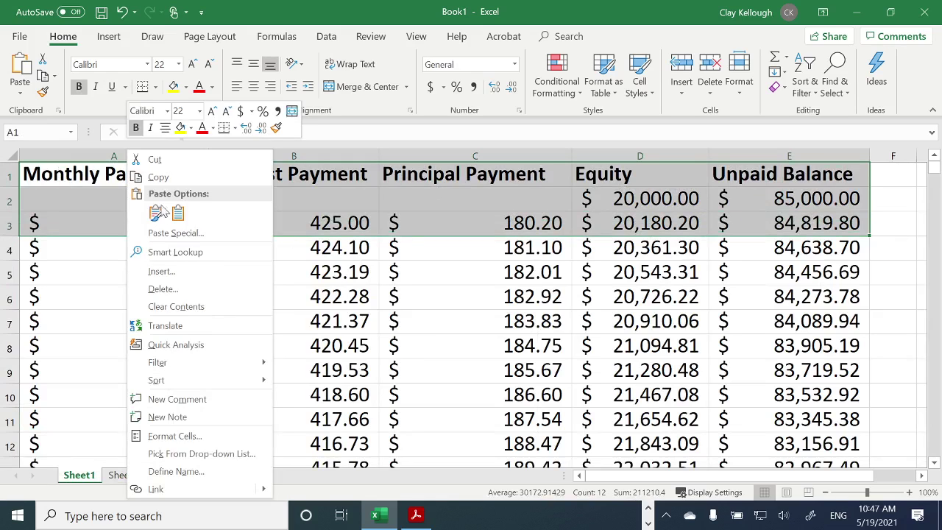
left_click(171, 179)
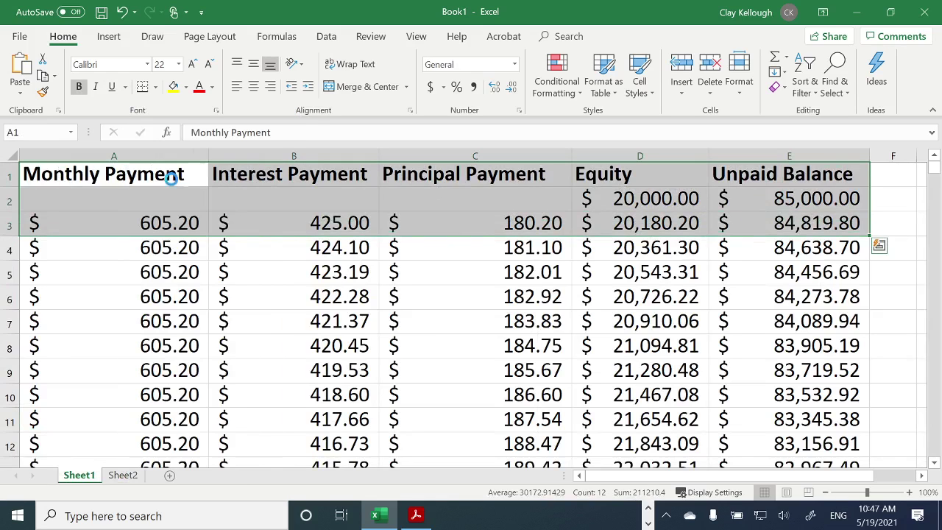
left_click(123, 475)
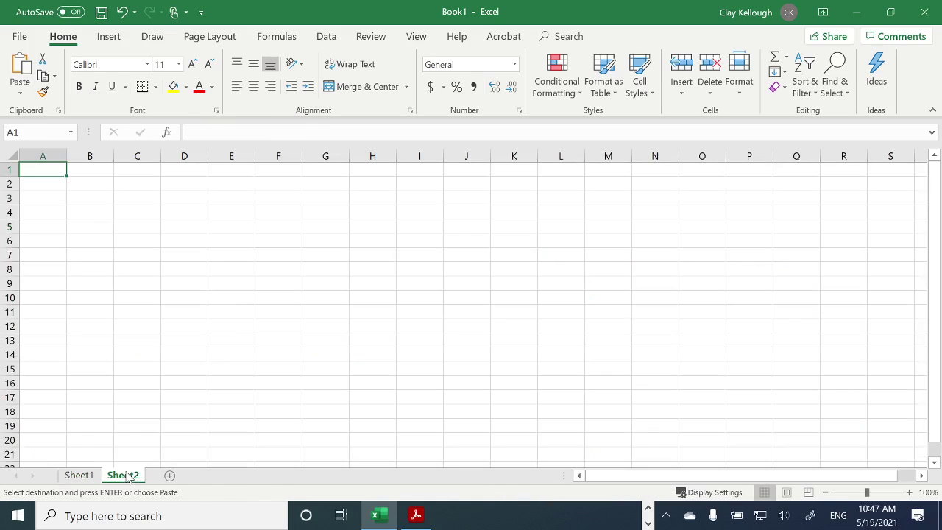
right_click(59, 171)
left_click(86, 232)
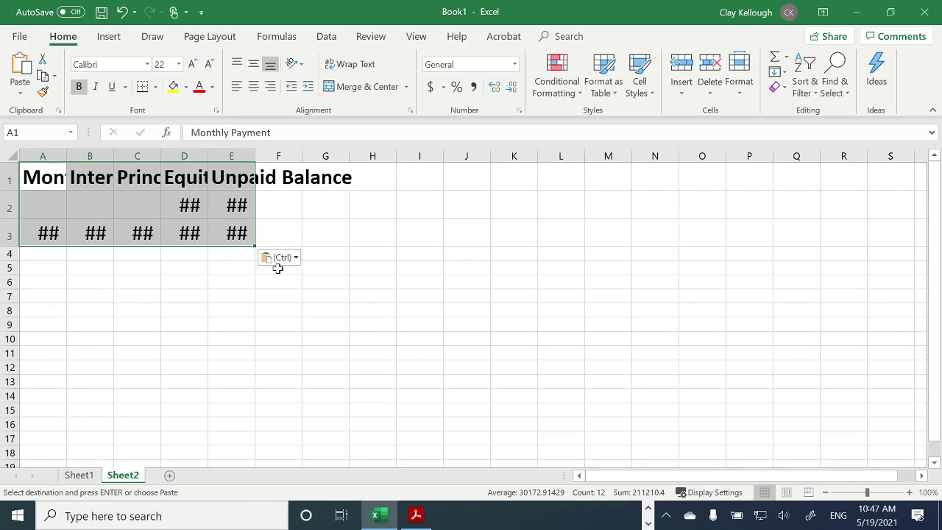
Widen Sheet2's columns, especially Equity column D, so every value displays.
left_click_drag(65, 156, 835, 172)
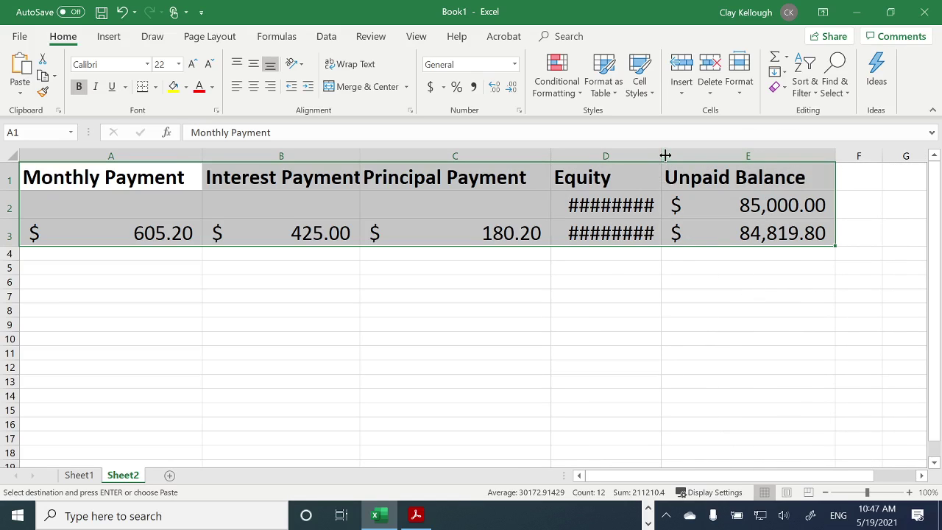
left_click_drag(665, 154, 683, 154)
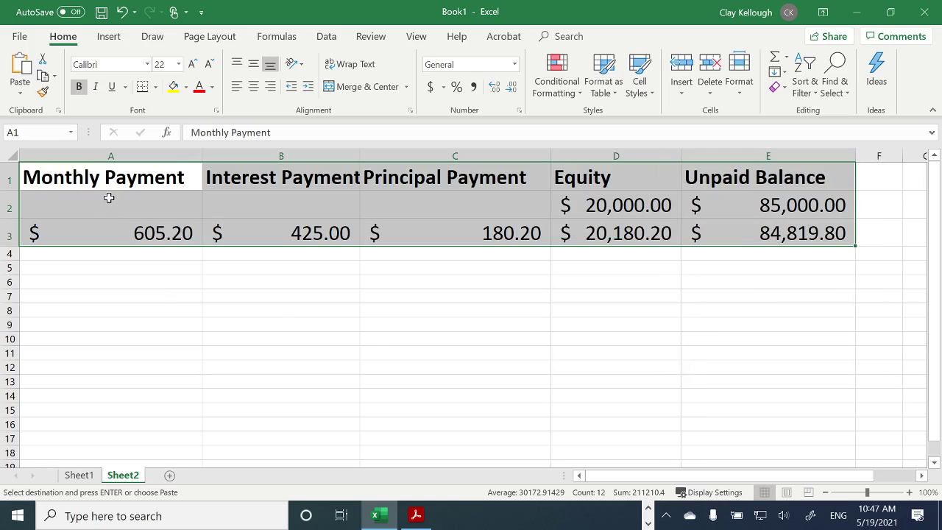
left_click(75, 254)
left_click(84, 233)
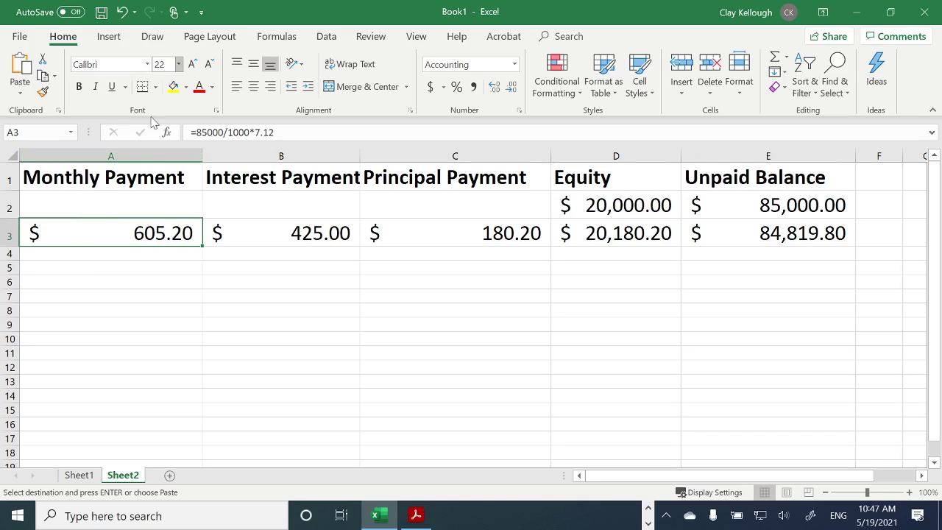
Select A4:E302 on Sheet2 and give those rows a taller row height.
left_click(95, 255)
left_click_drag(94, 255, 748, 527)
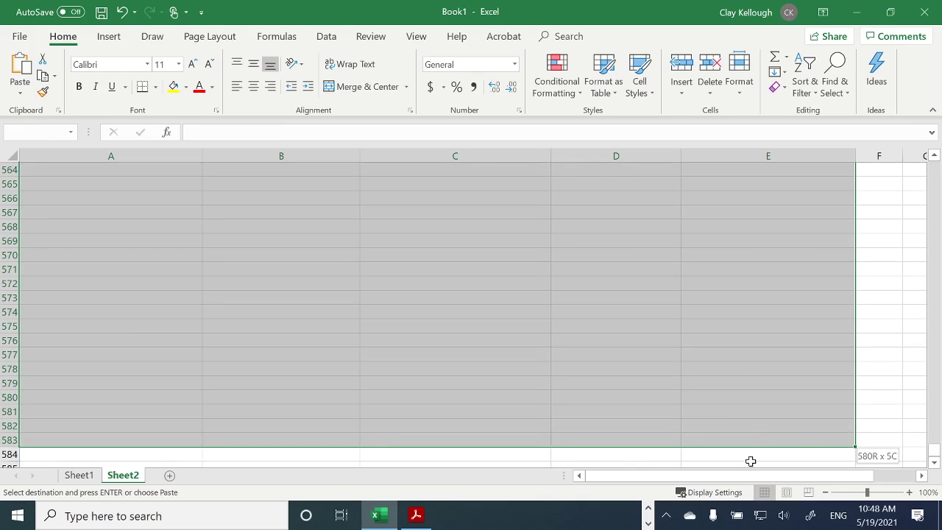
left_click_drag(750, 461, 632, 327)
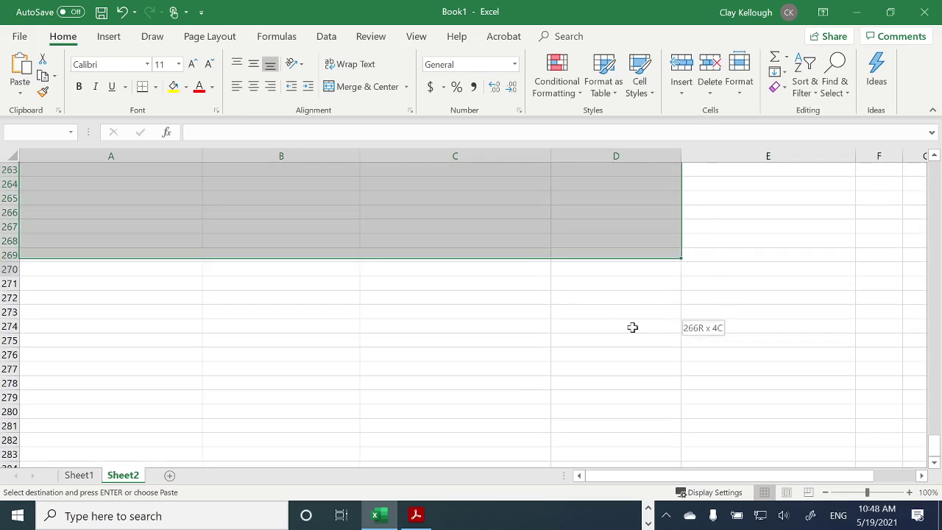
left_click_drag(645, 392, 691, 396)
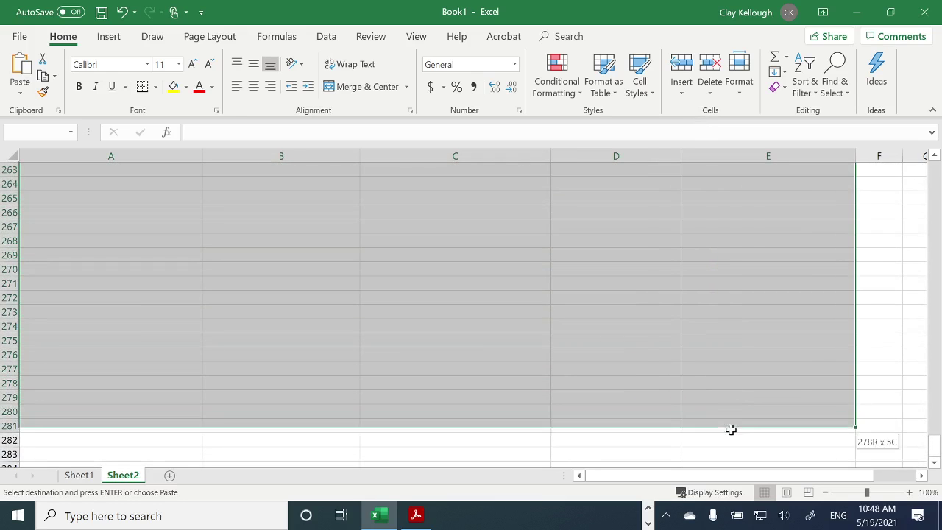
left_click_drag(731, 430, 727, 244)
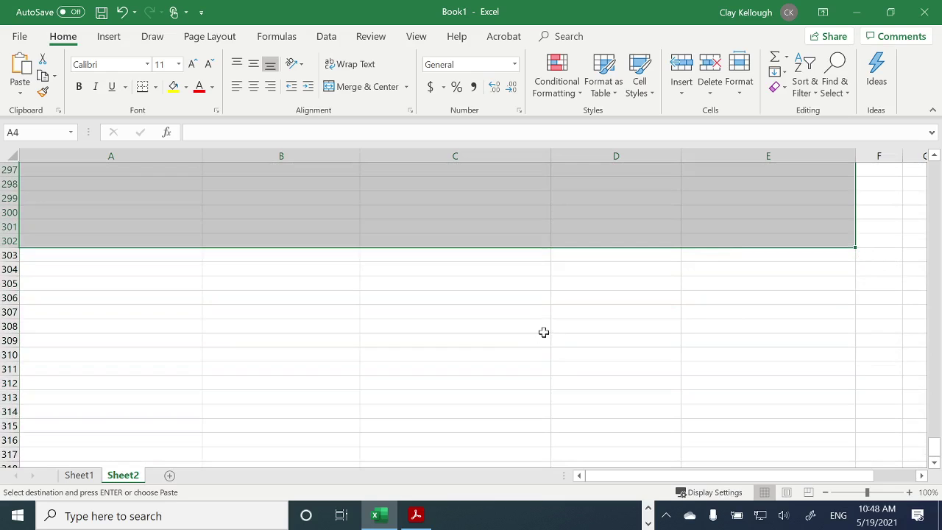
scroll(543, 332, "up", 20)
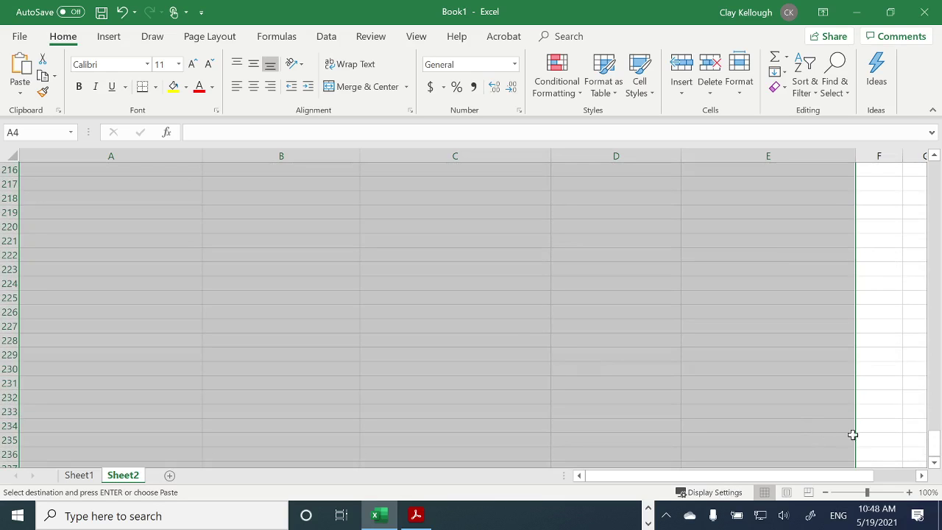
left_click_drag(938, 449, 935, 304)
left_click_drag(940, 179, 936, 163)
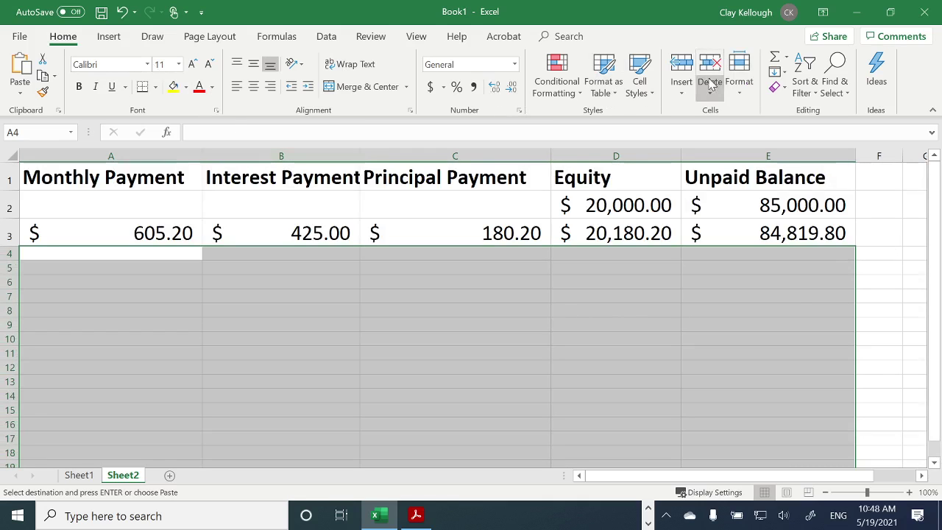
left_click(740, 85)
left_click(758, 129)
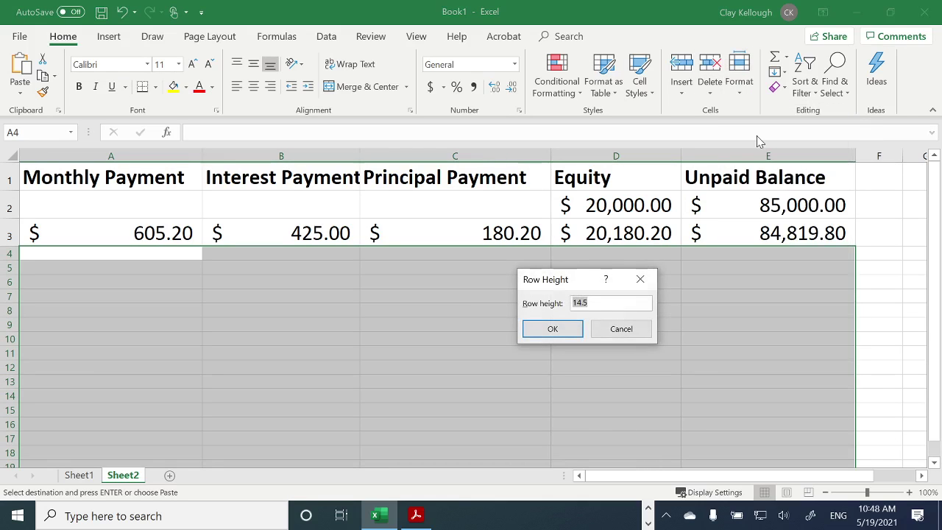
type("25")
left_click(559, 329)
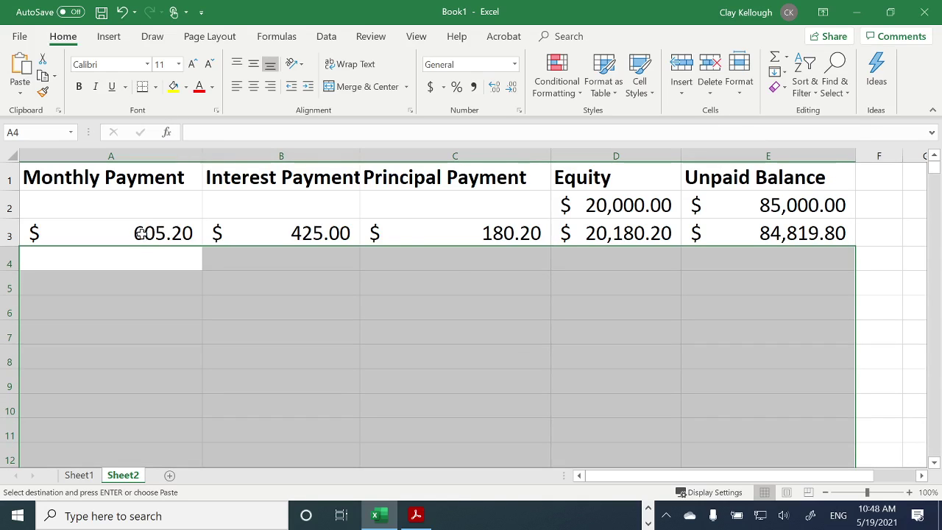
Set the selected range to 22-point text with Accounting number format.
left_click(179, 64)
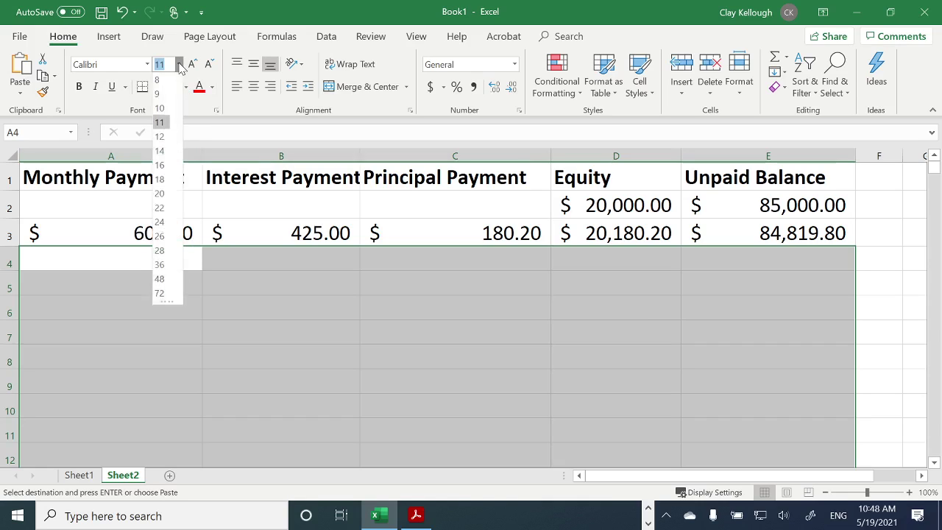
left_click(161, 208)
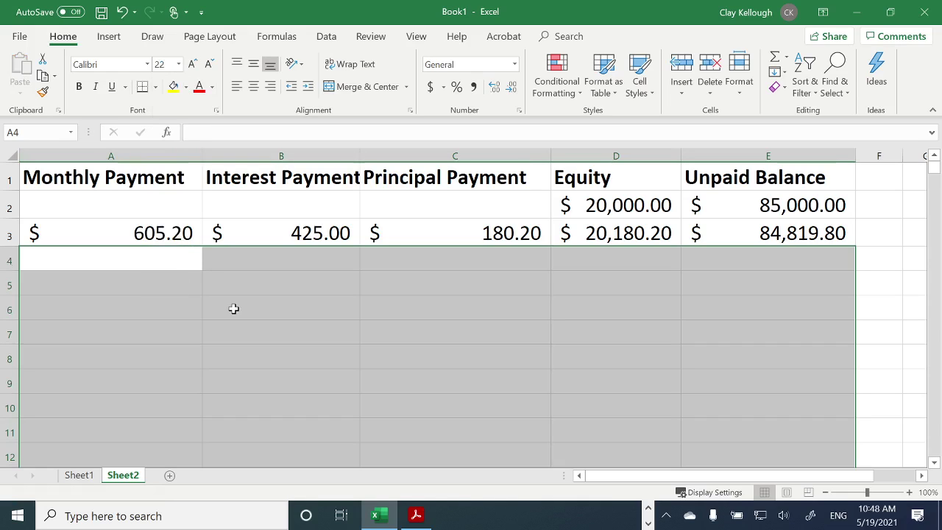
left_click(430, 87)
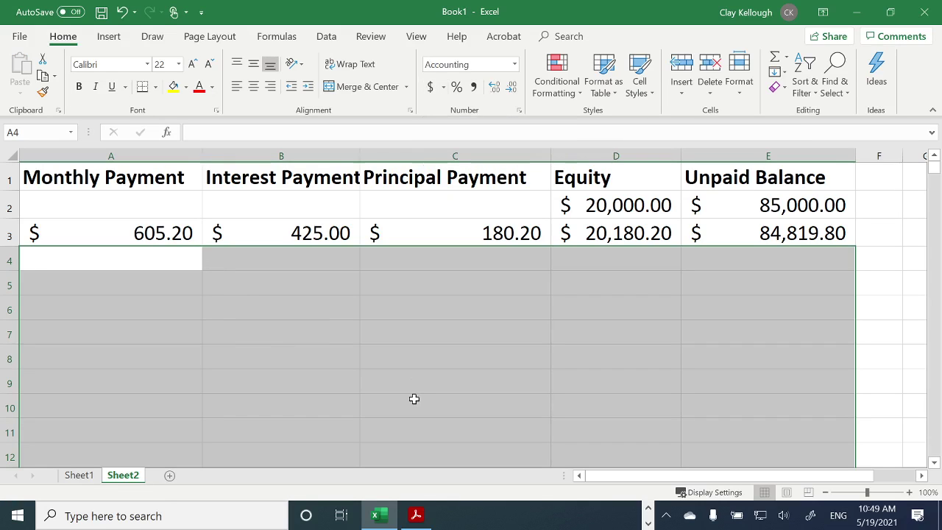
left_click(884, 259)
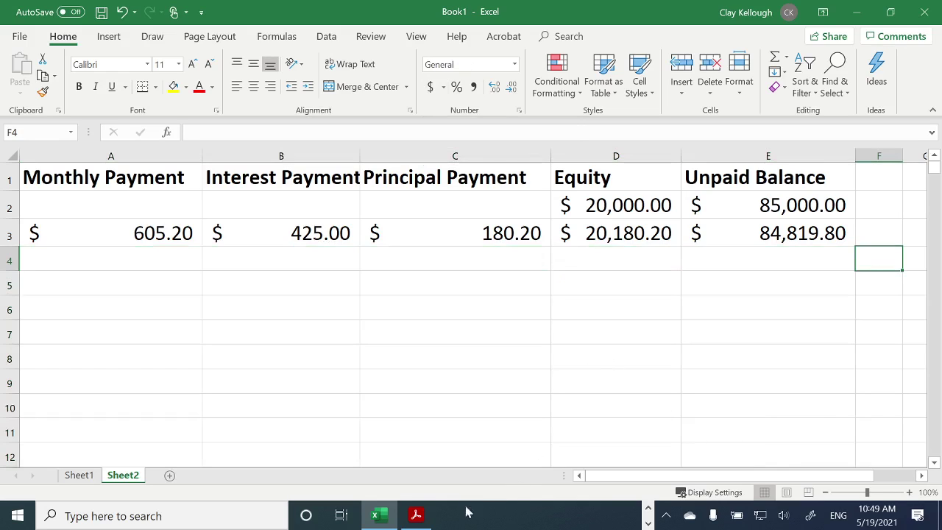
left_click(649, 521)
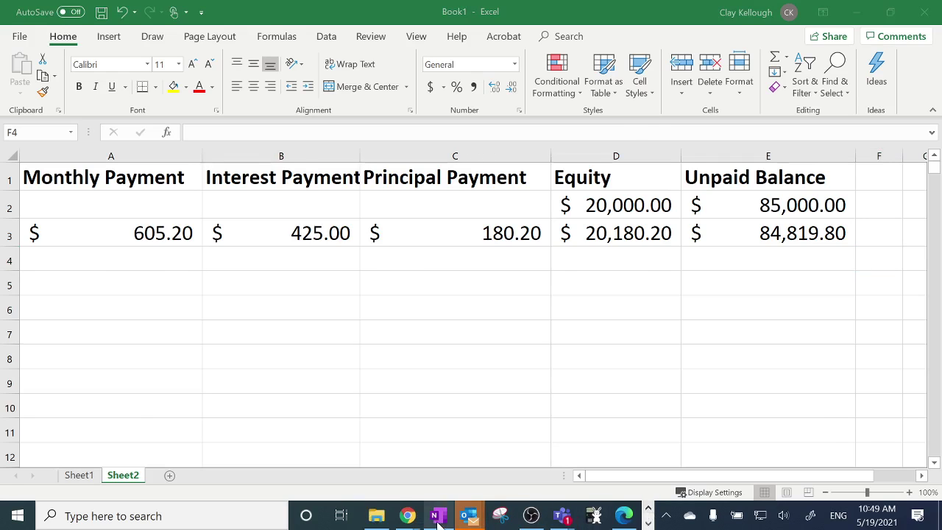
left_click(438, 517)
scroll(940, 163, "right", 10)
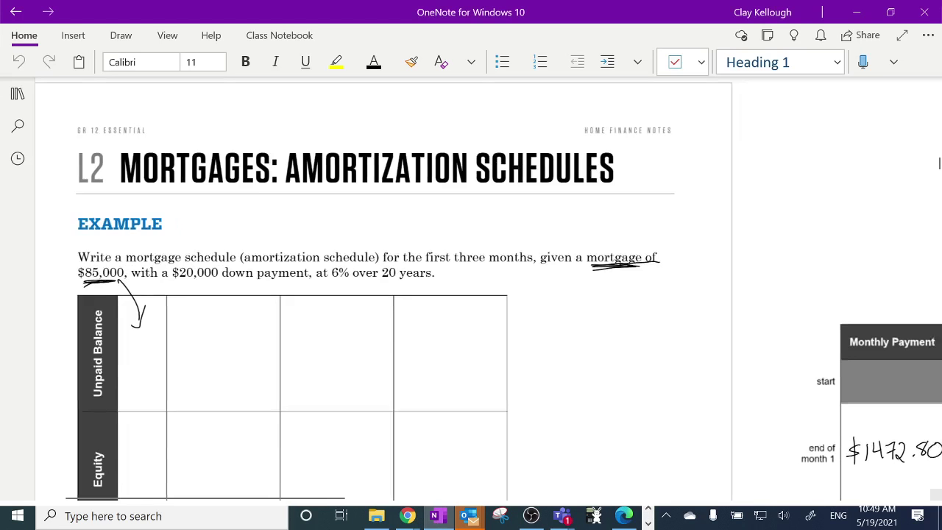
scroll(940, 163, "right", 2)
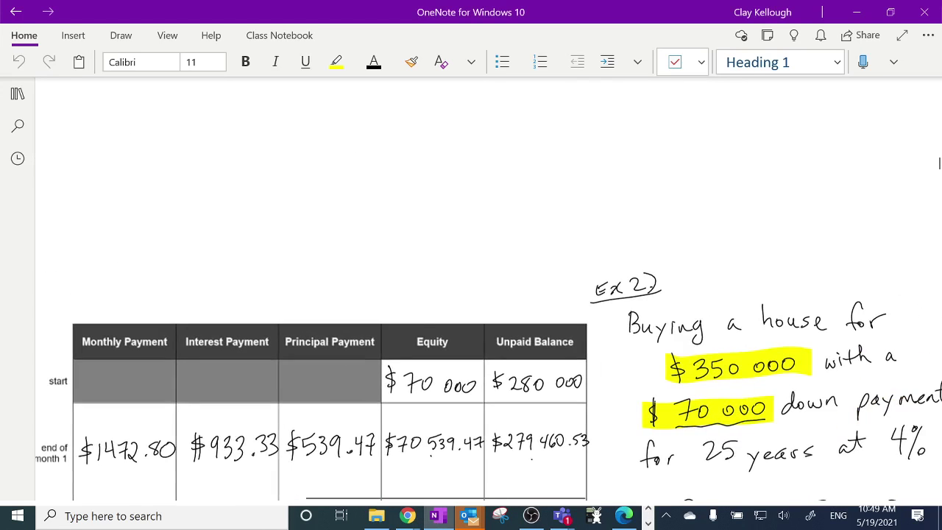
scroll(939, 162, "down", 3)
scroll(939, 163, "right", 1)
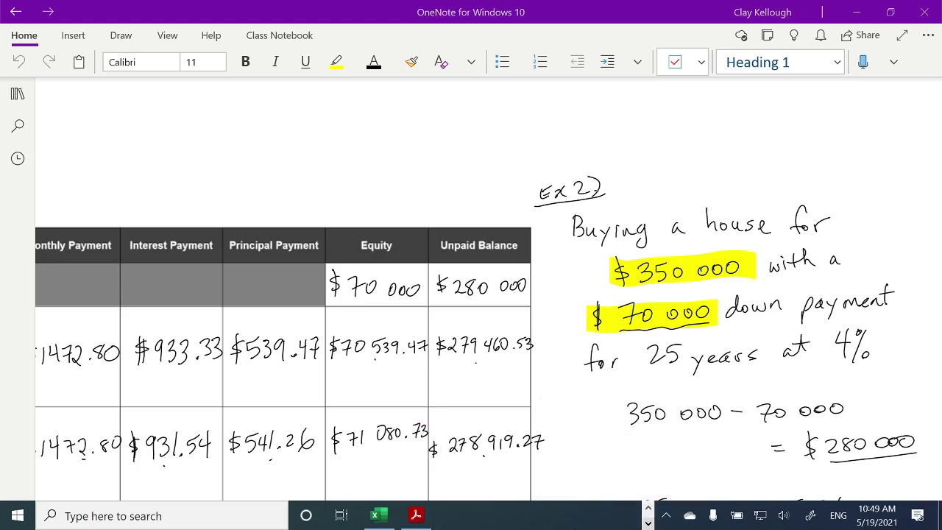
left_click(379, 515)
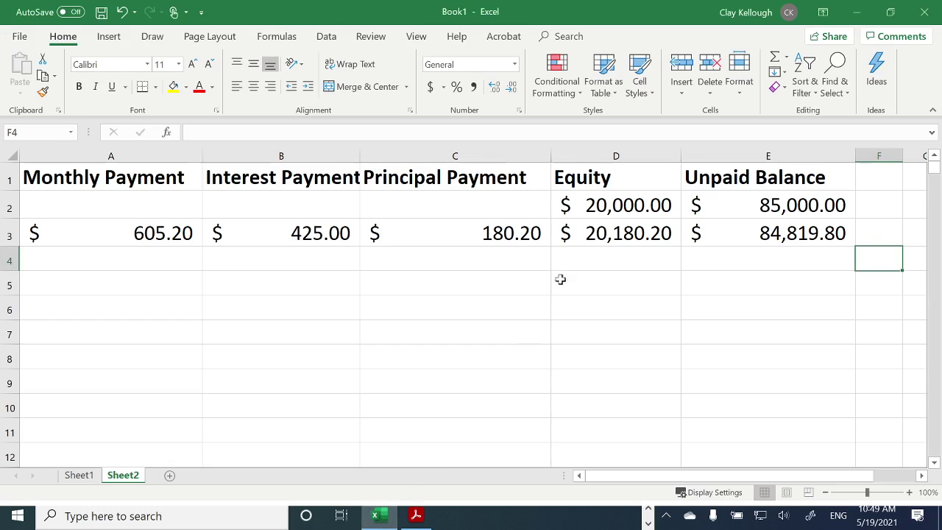
Change D2's starting equity from 20000 to 70000, making D3 read $70,180.20.
left_click(595, 206)
double_click(595, 206)
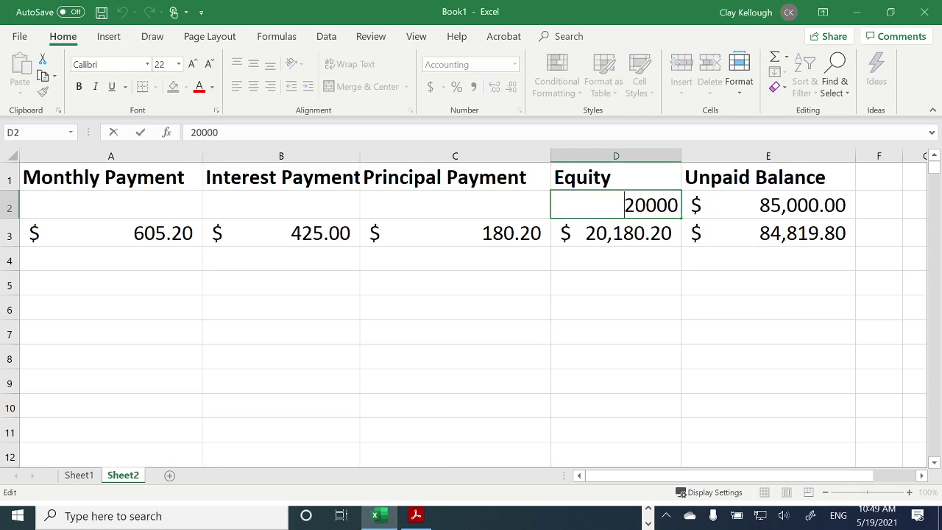
key("Right")
key("BackSpace")
type("7")
key("Return")
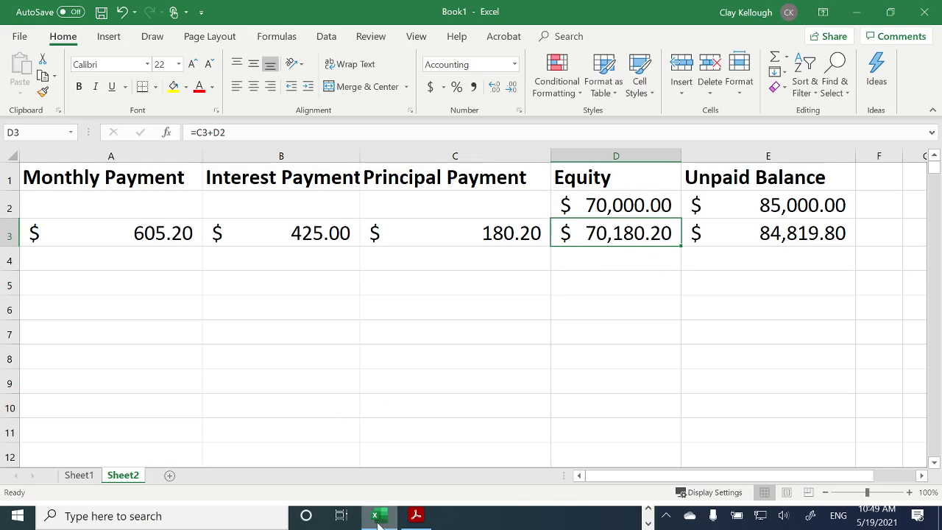
Glance at the OneNote mortgage notes and return to the Excel spreadsheet.
left_click(649, 523)
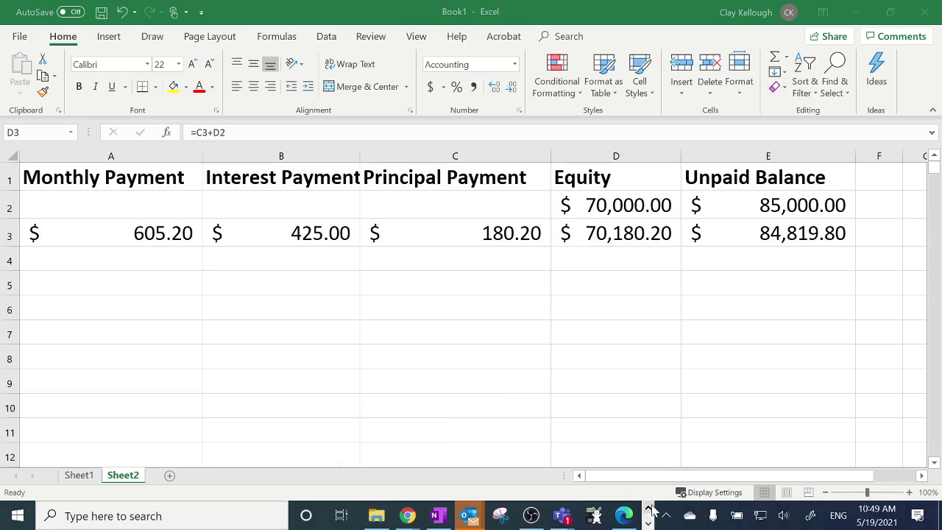
left_click(437, 515)
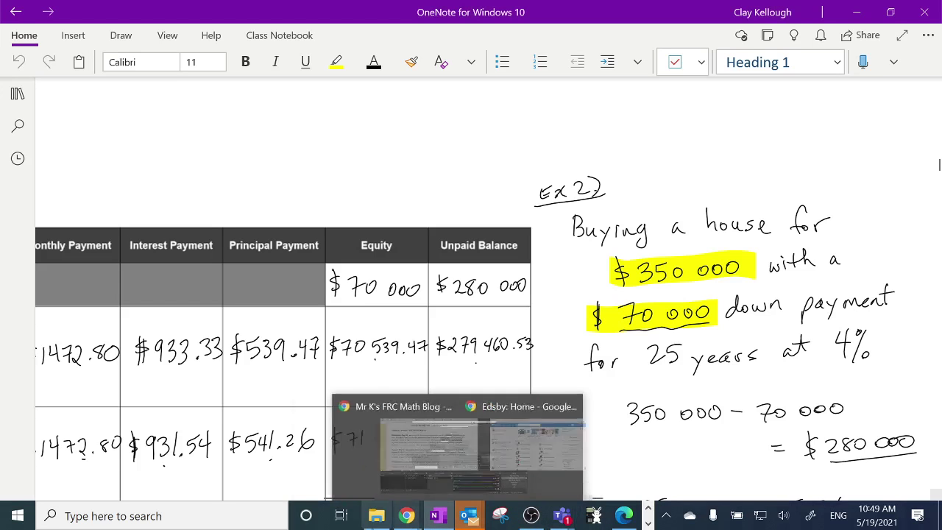
mouse_move(370, 528)
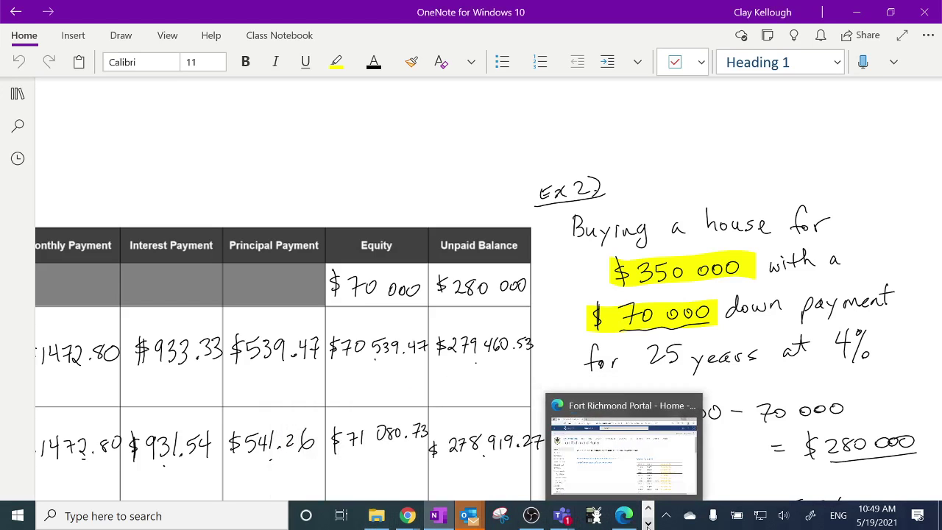
left_click(649, 524)
left_click(375, 515)
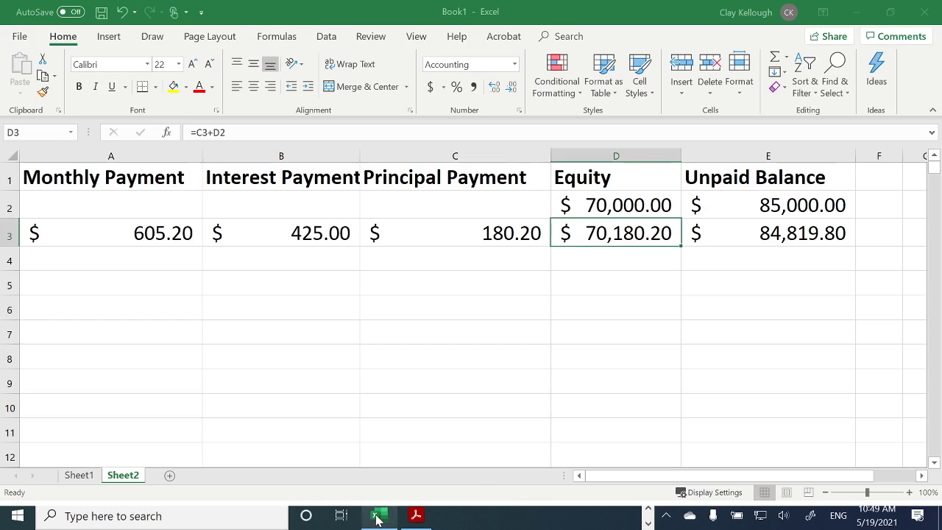
Change E2's starting balance from 85000 to 280000, giving $1,400.00 month-1 interest.
left_click(767, 205)
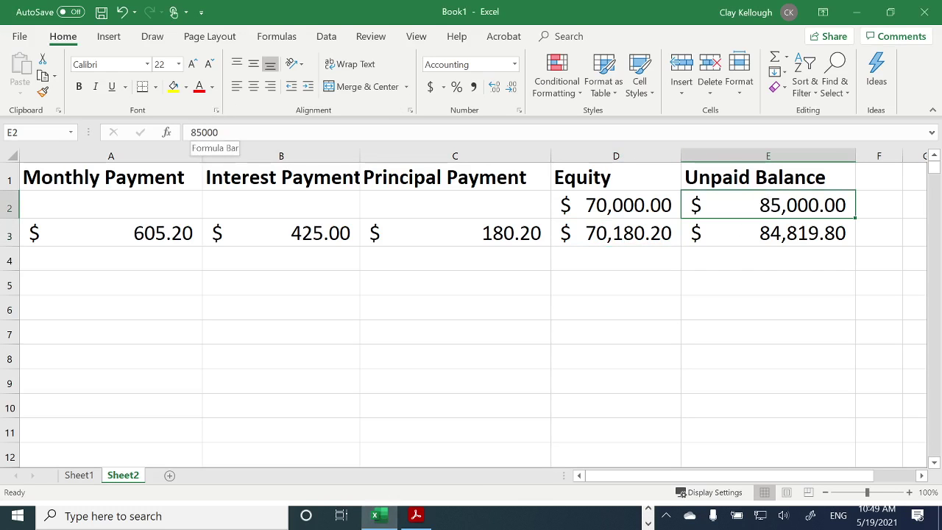
left_click(194, 132)
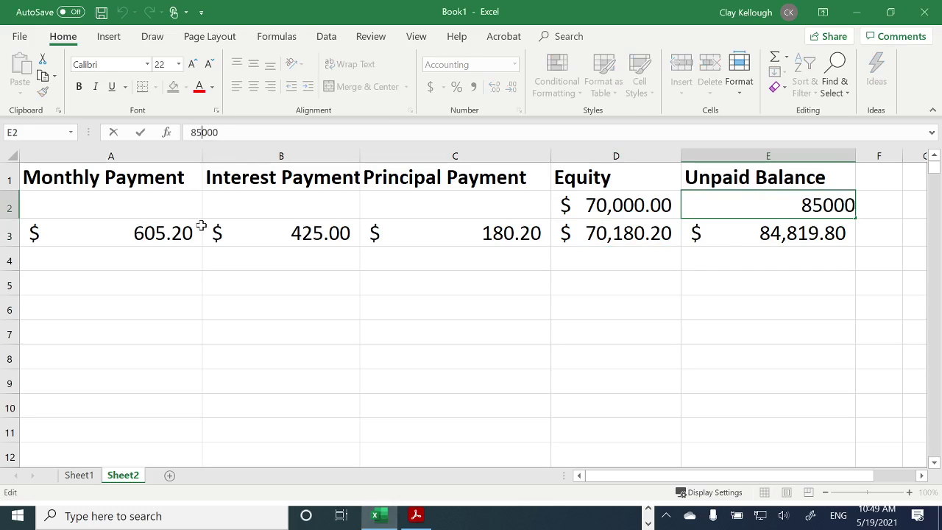
key("BackSpace")
key("BackSpace")
type("280")
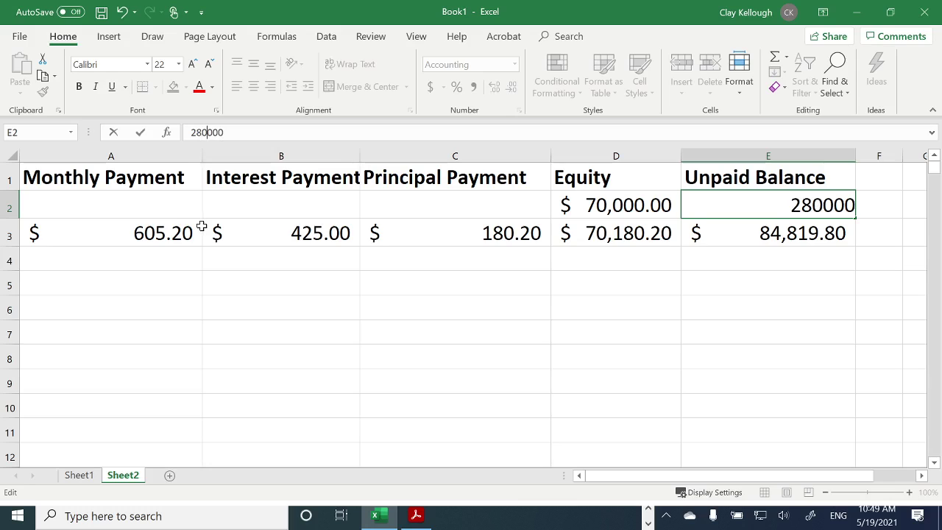
key("Return")
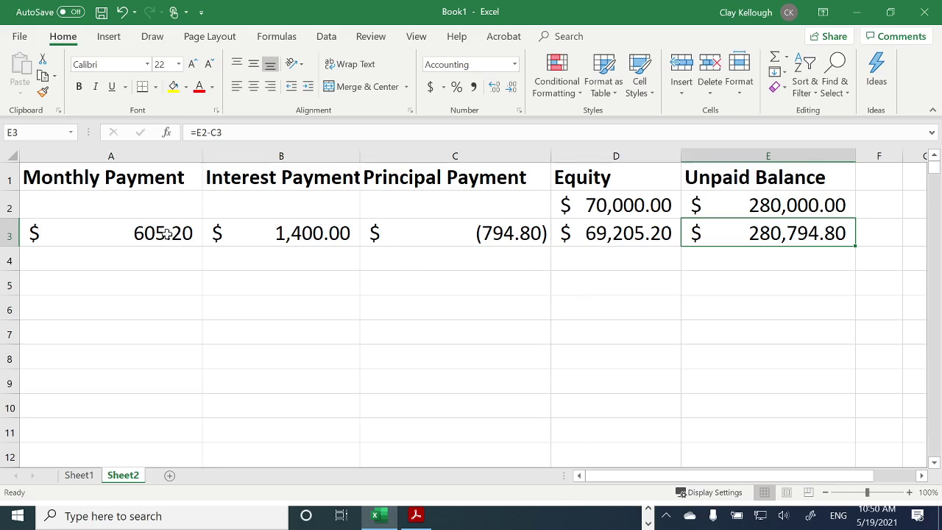
left_click(652, 519)
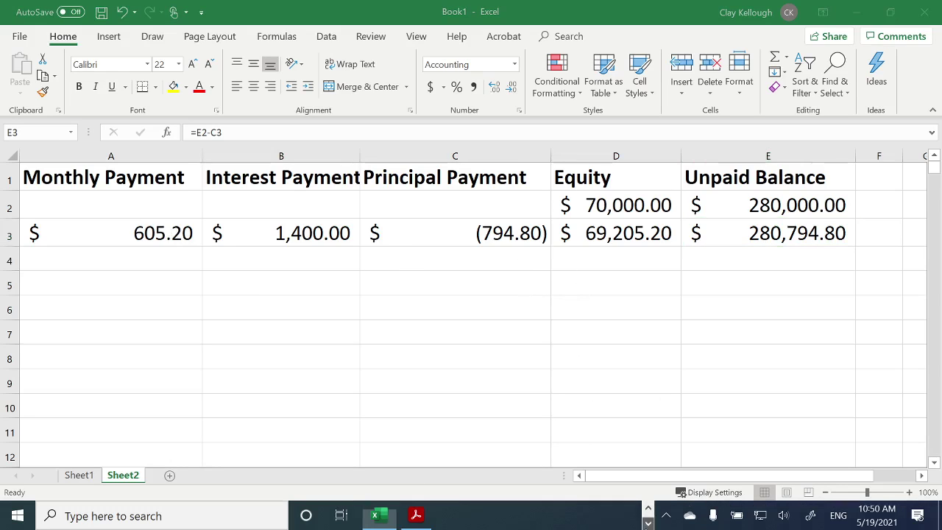
left_click(647, 508)
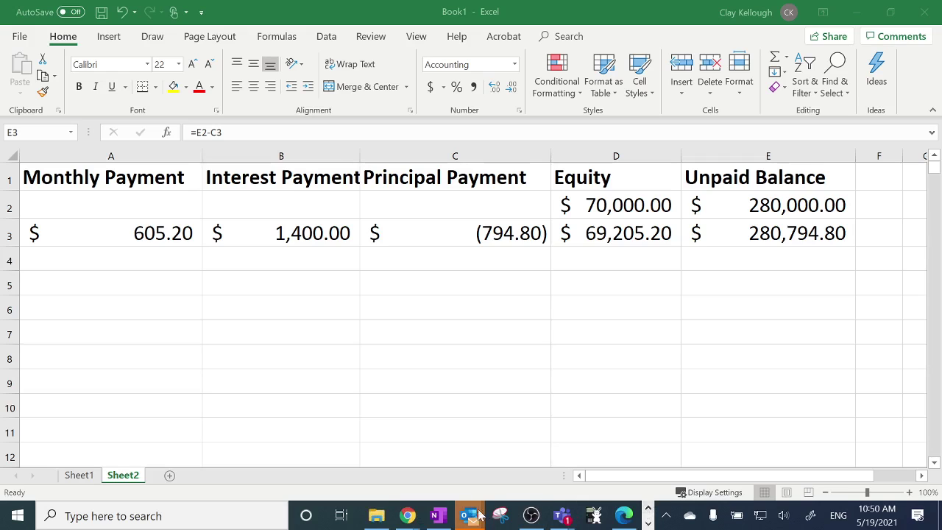
Review Example 2 in the OneNote mortgage notes, then bring the Excel workbook back.
left_click(440, 518)
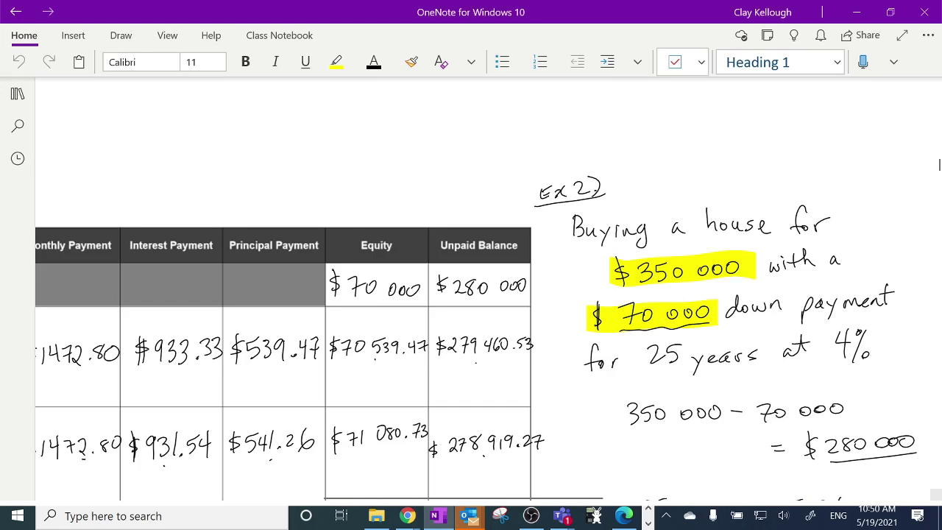
scroll(471, 324, "down", 2)
scroll(471, 295, "down", 2)
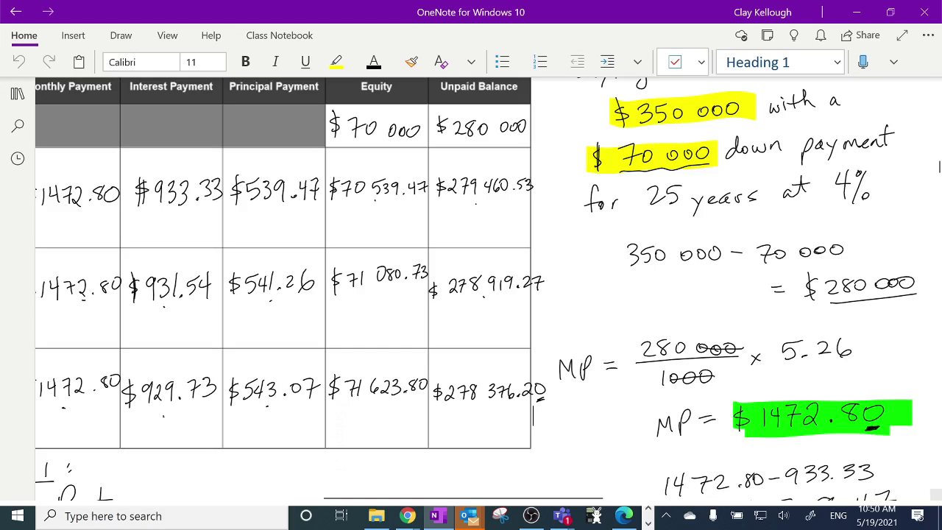
left_click(648, 523)
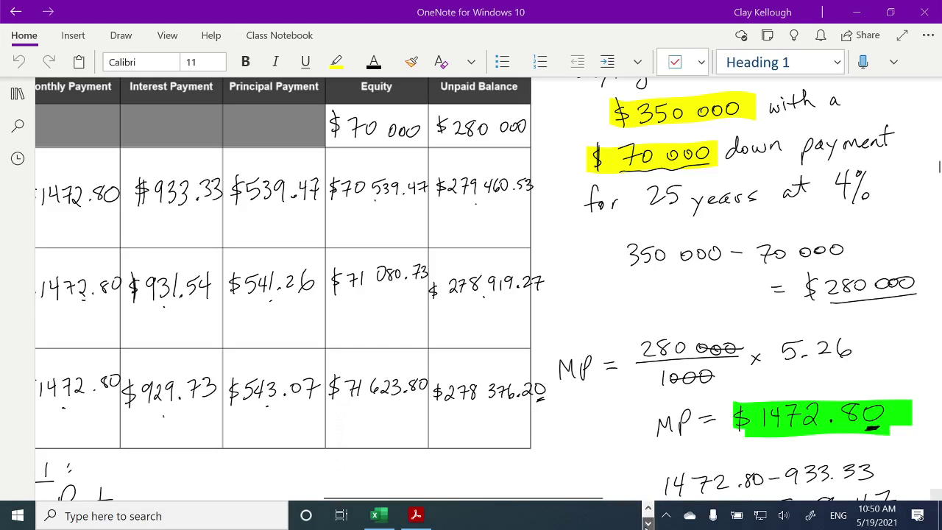
left_click(377, 516)
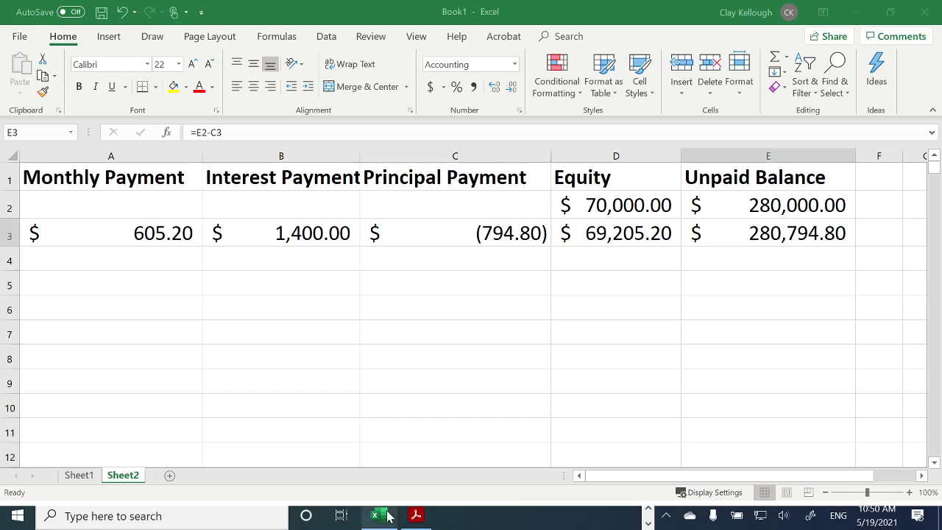
Replace A3's payment formula with 1,472.80, giving $72.80 principal and a $279,927.20 balance.
left_click(190, 235)
left_click_drag(274, 133, 165, 137)
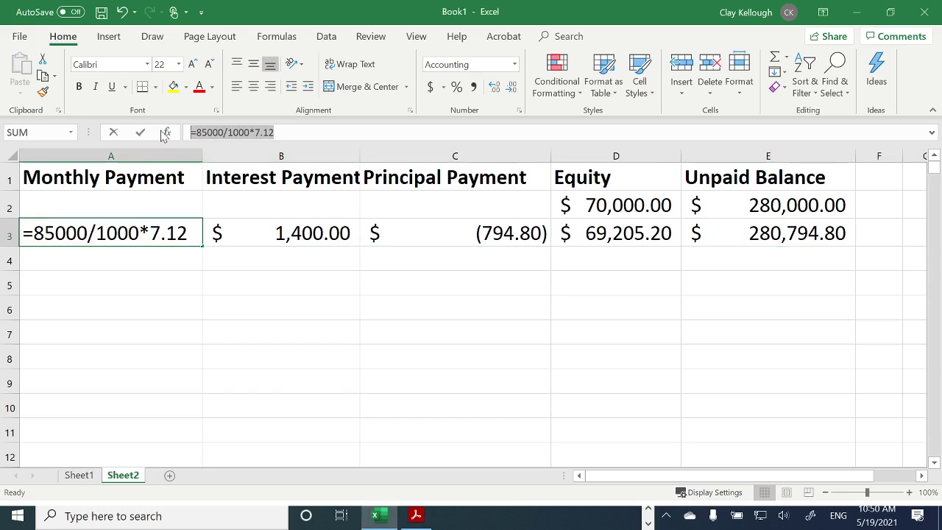
type("1")
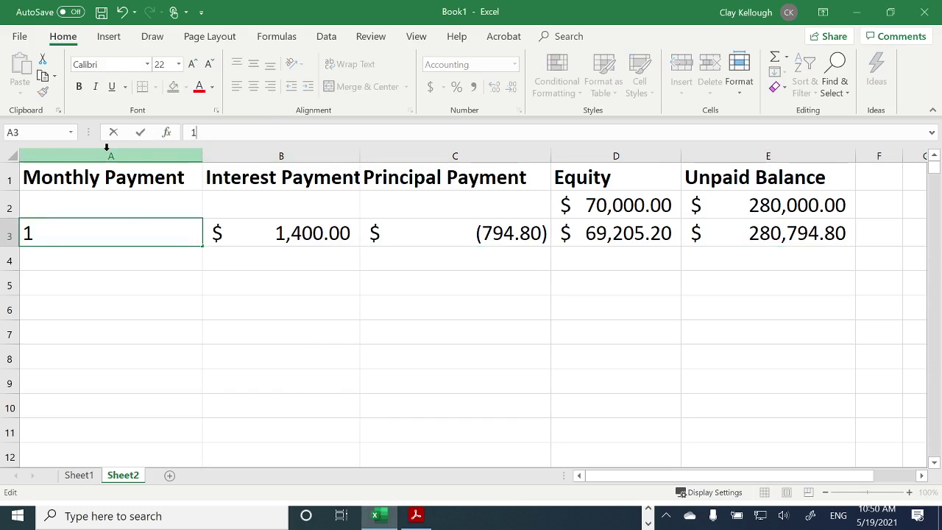
type(",472.80")
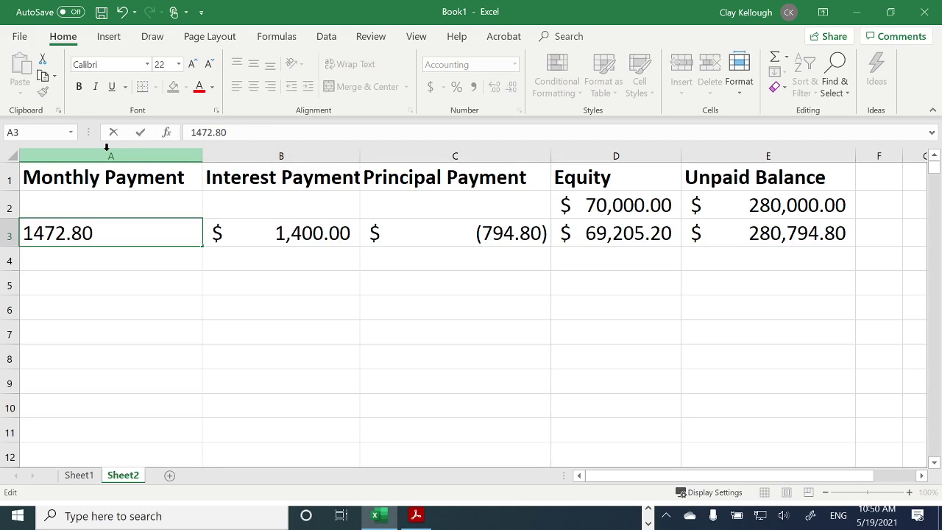
key("Return")
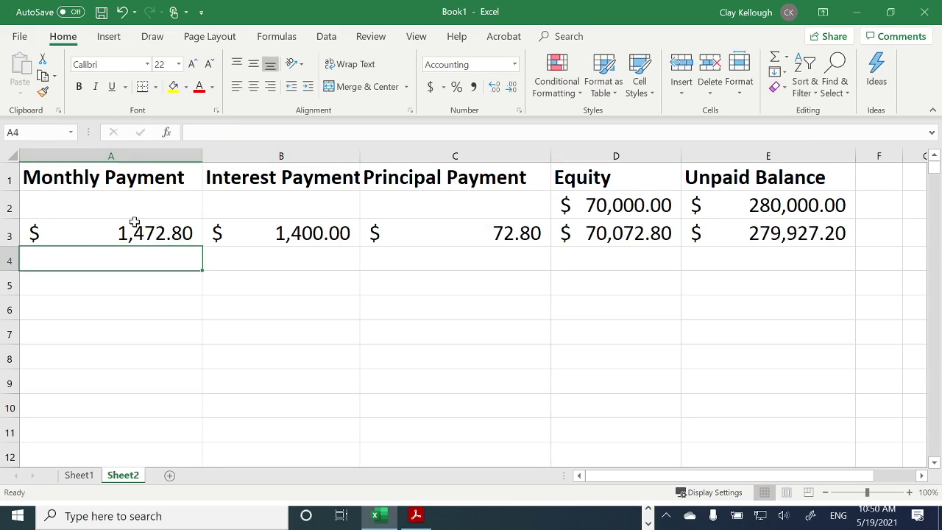
left_click(121, 234)
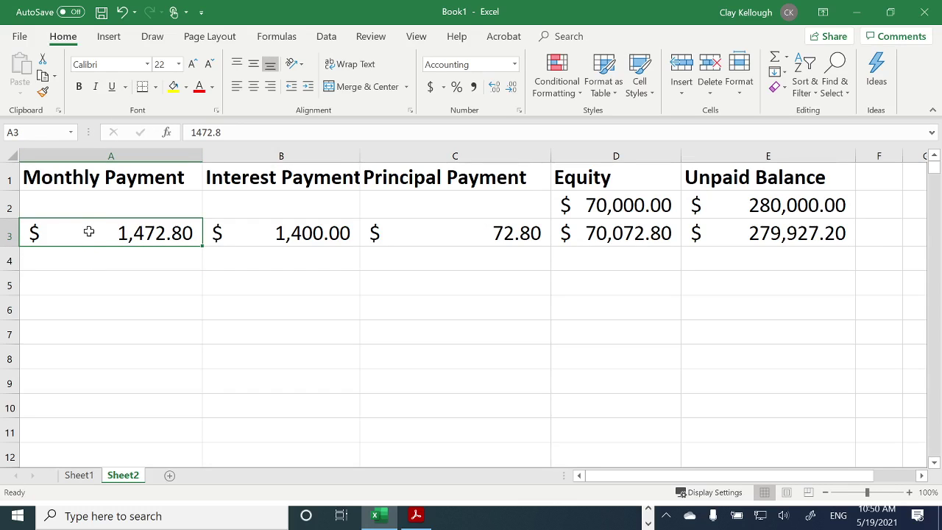
Fill the $1,472.80 payment down A3:A302 and return to the top of the sheet.
left_click_drag(89, 232, 122, 374)
scroll(165, 305, "up", 9)
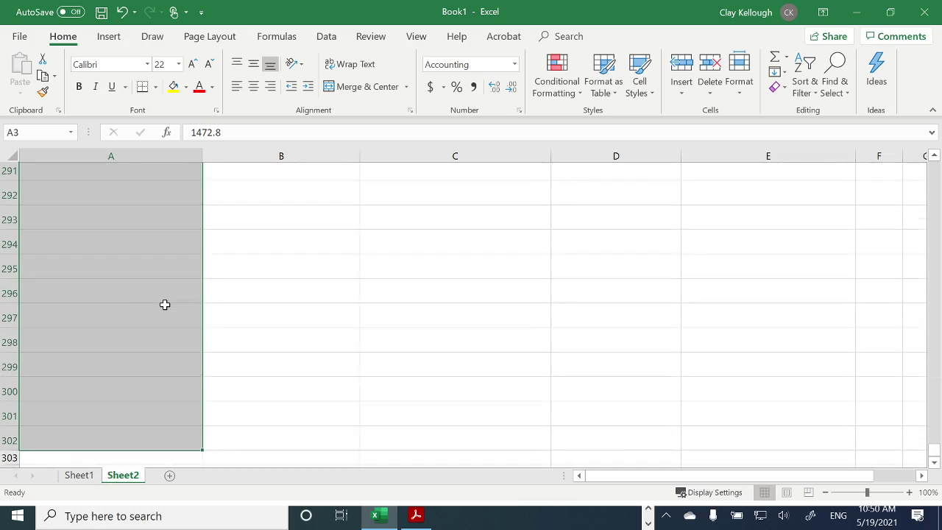
scroll(165, 305, "up", 9)
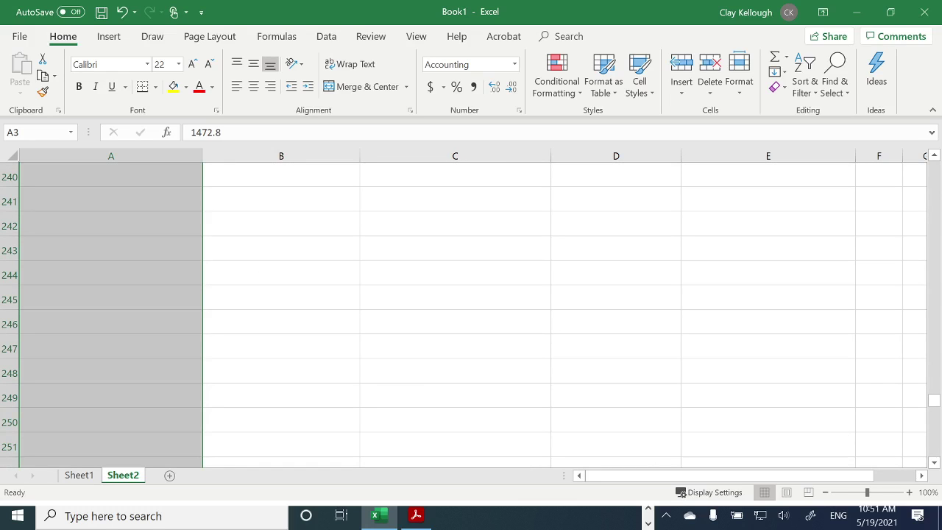
left_click(785, 73)
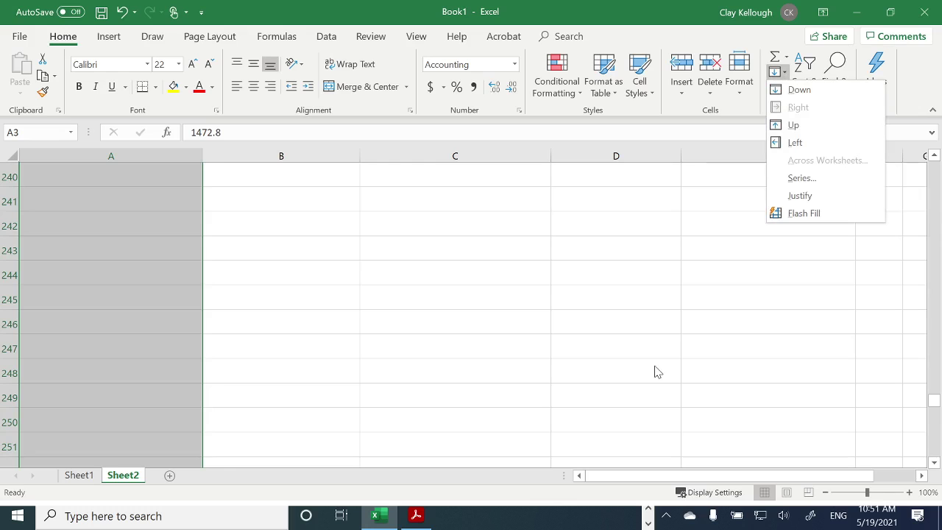
left_click(797, 91)
scroll(228, 294, "up", 20)
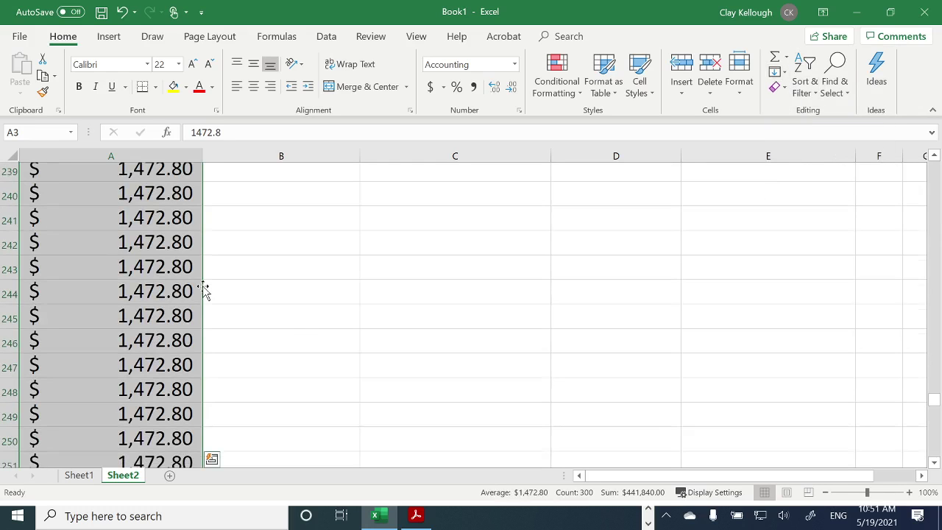
scroll(204, 291, "up", 6)
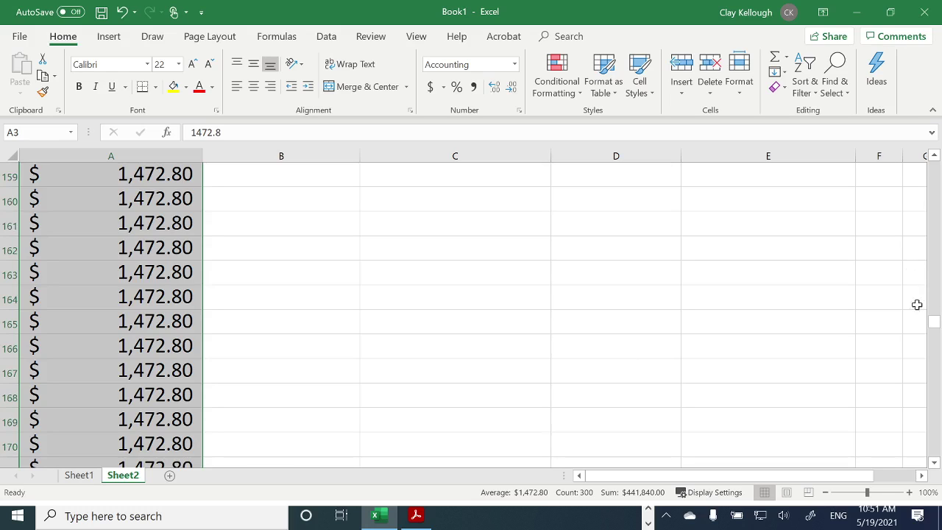
left_click_drag(935, 321, 937, 167)
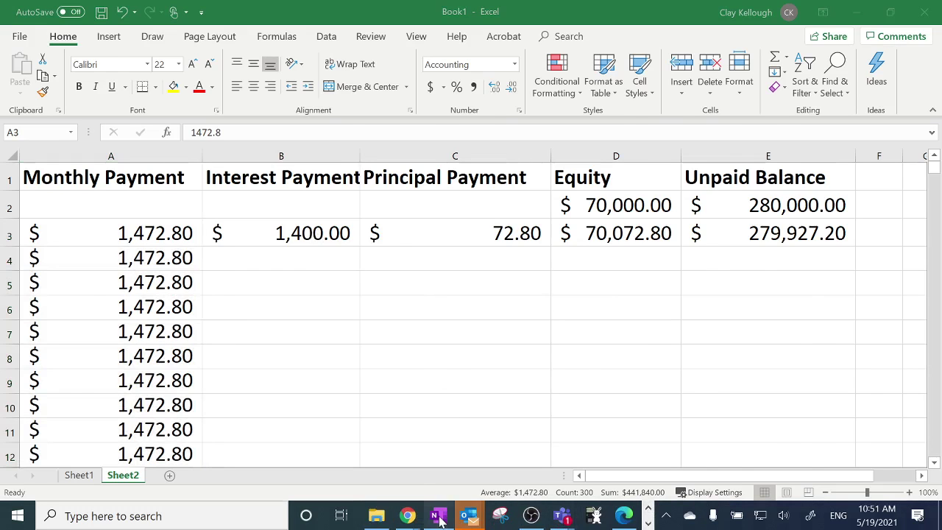
left_click(437, 517)
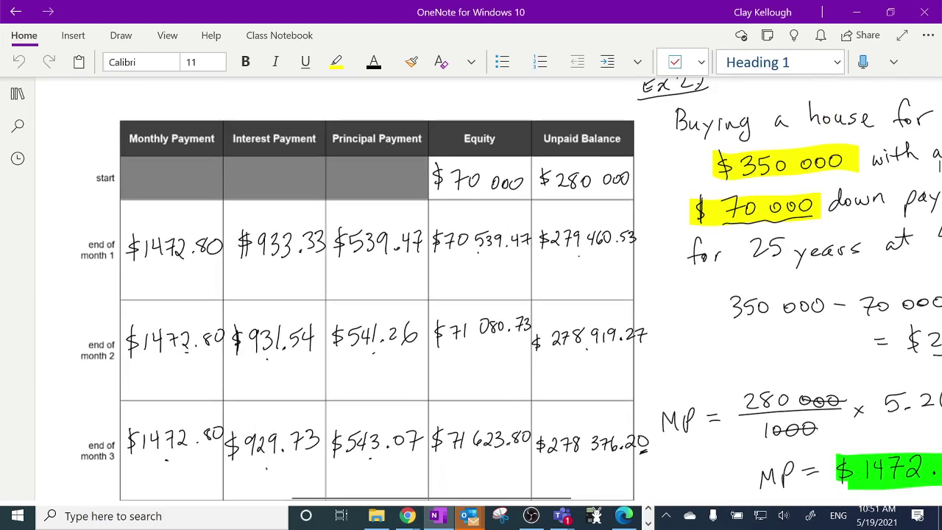
scroll(472, 294, "right", 5)
scroll(471, 294, "down", 3)
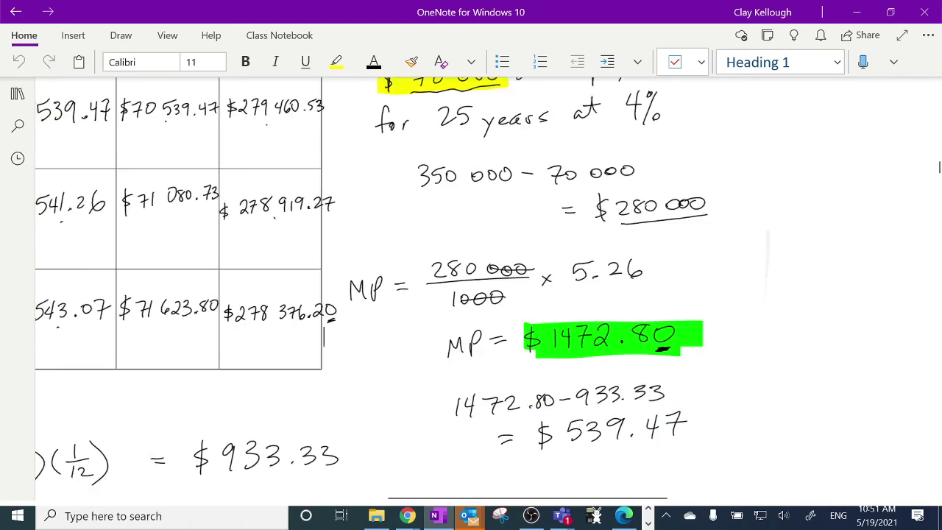
scroll(471, 294, "down", 2)
scroll(471, 294, "left", 5)
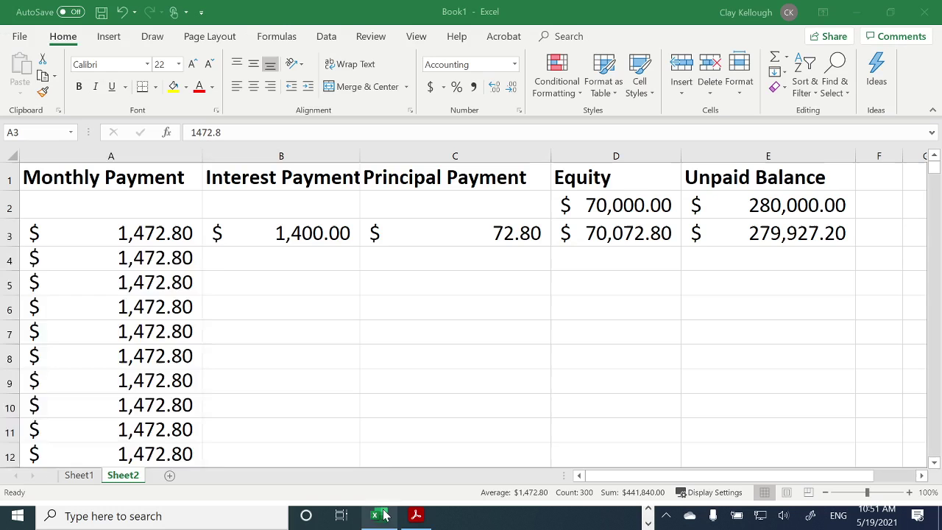
Change B3's interest formula to =E2*0.04/12 so the first interest payment becomes $933.33.
left_click(313, 234)
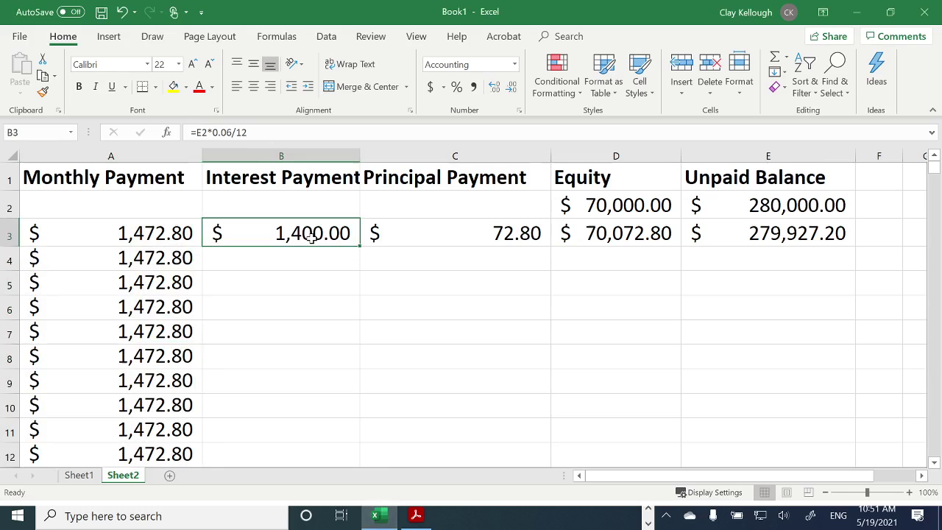
left_click(225, 132)
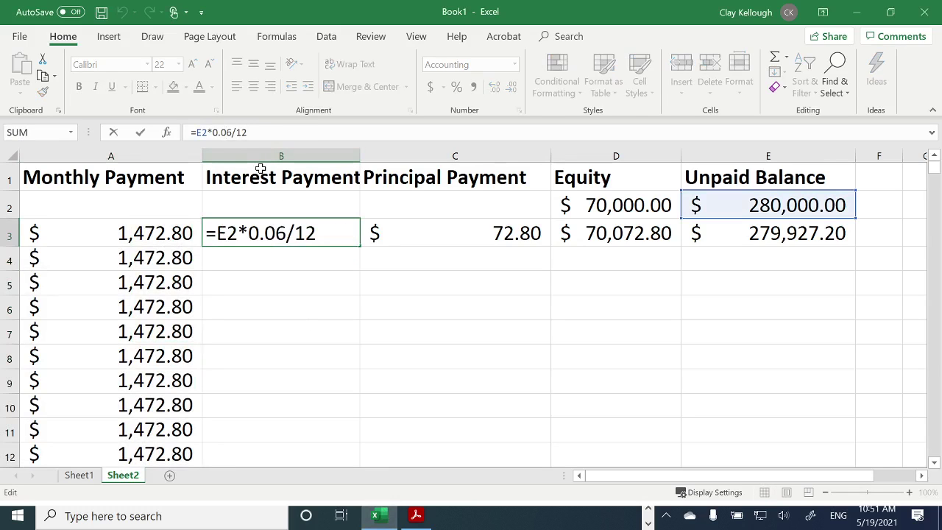
key("BackSpace")
type("4")
key("BackSpace")
type("0")
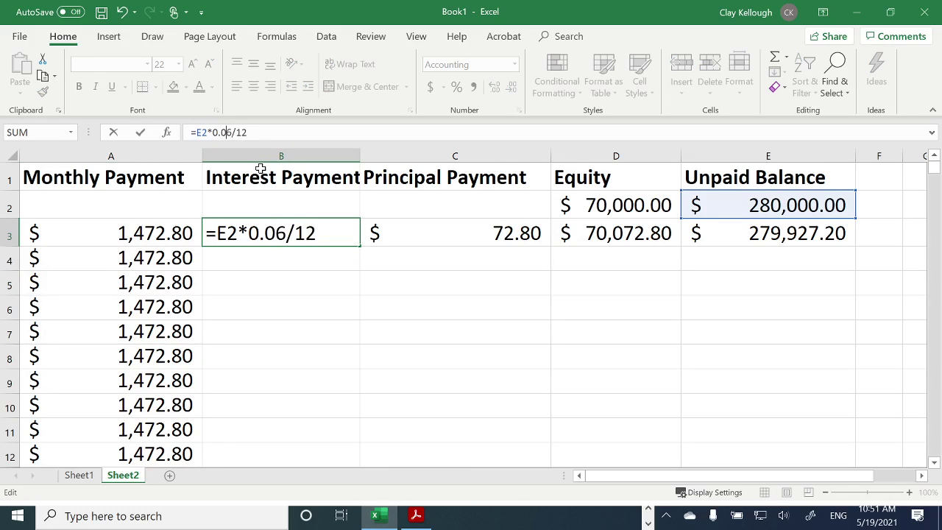
type("4")
key("Delete")
key("Return")
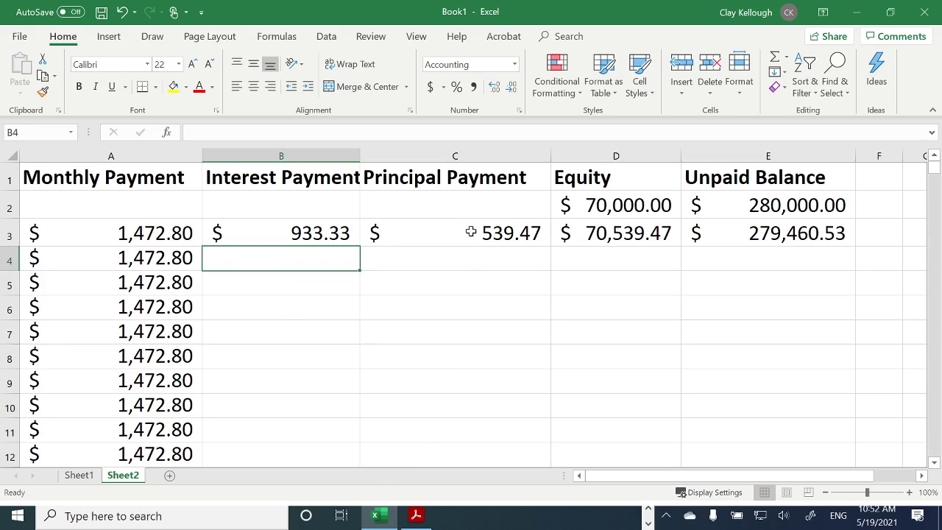
left_click(648, 509)
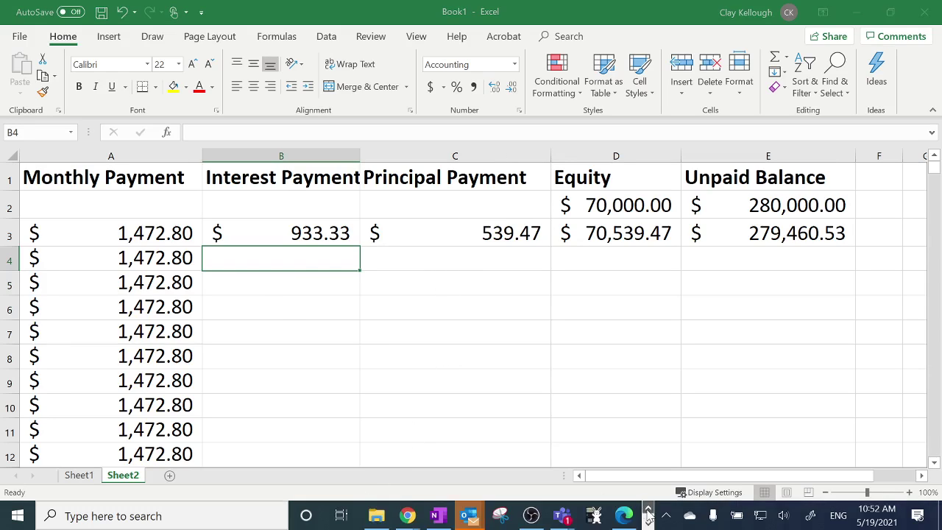
left_click(438, 515)
scroll(486, 287, "up", 3)
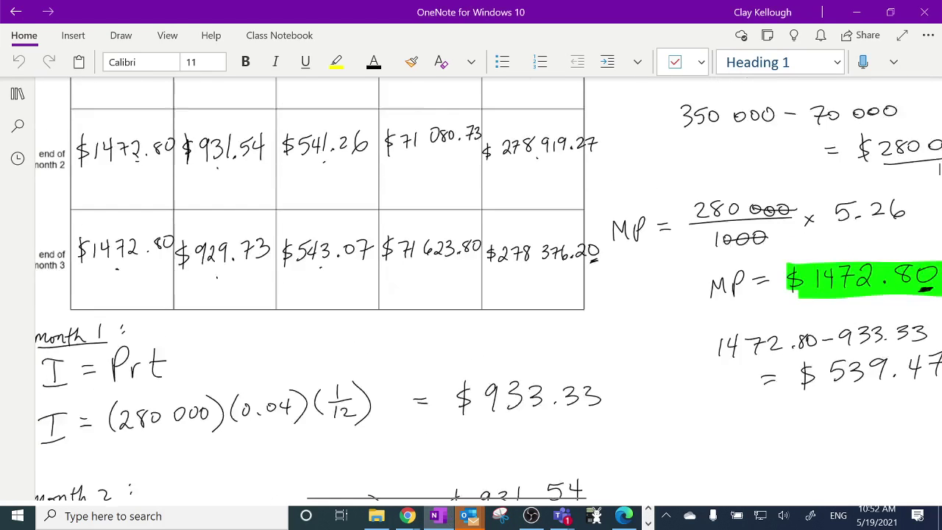
scroll(587, 397, "up", 3)
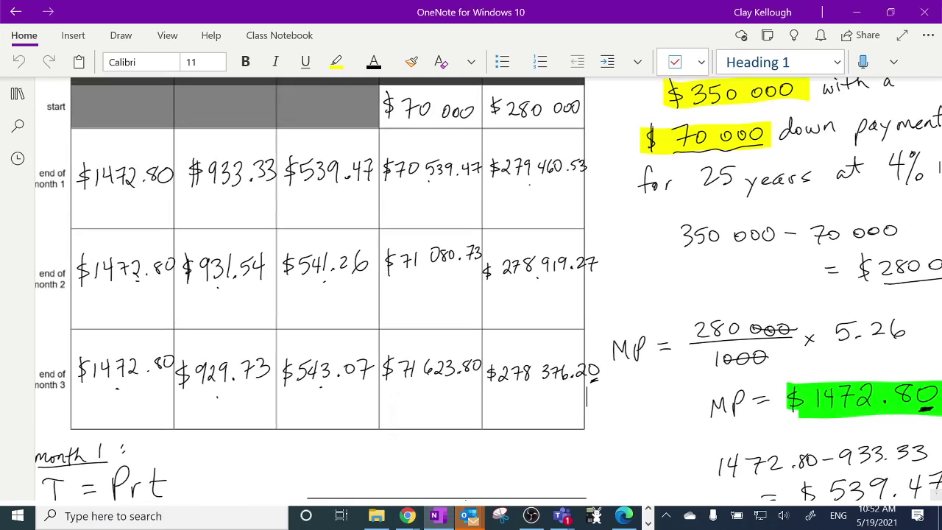
left_click(648, 523)
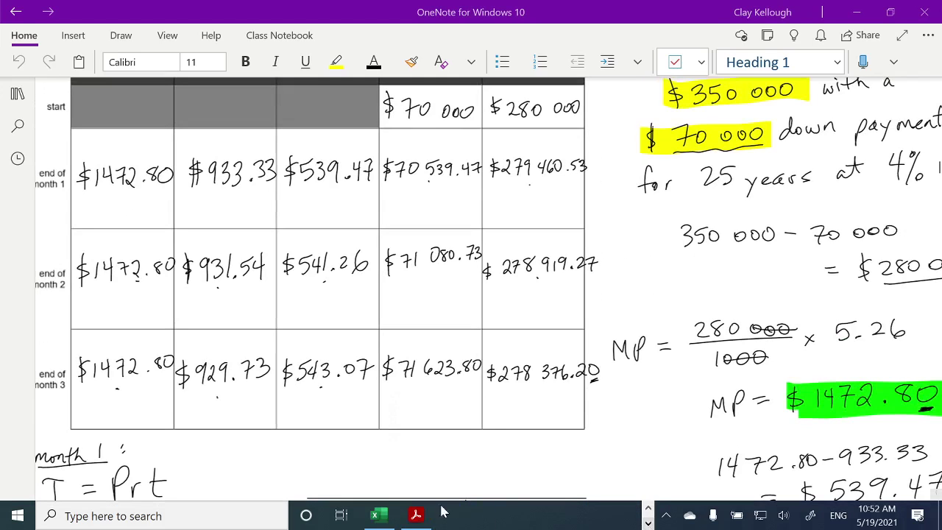
left_click(377, 516)
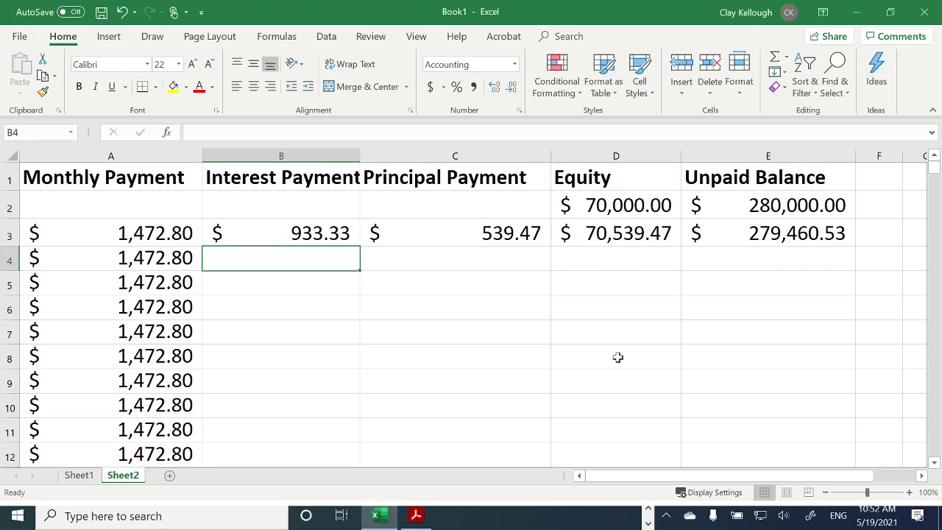
left_click(648, 508)
left_click(441, 517)
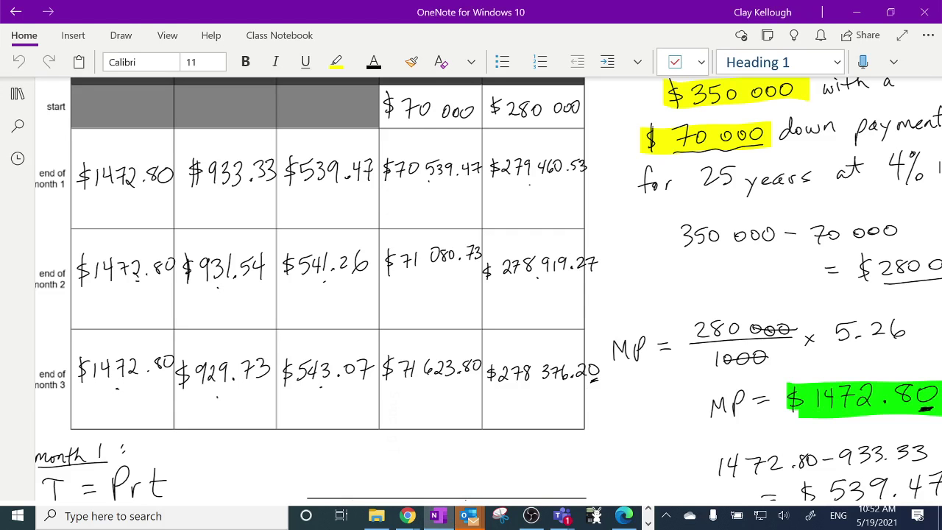
left_click(648, 522)
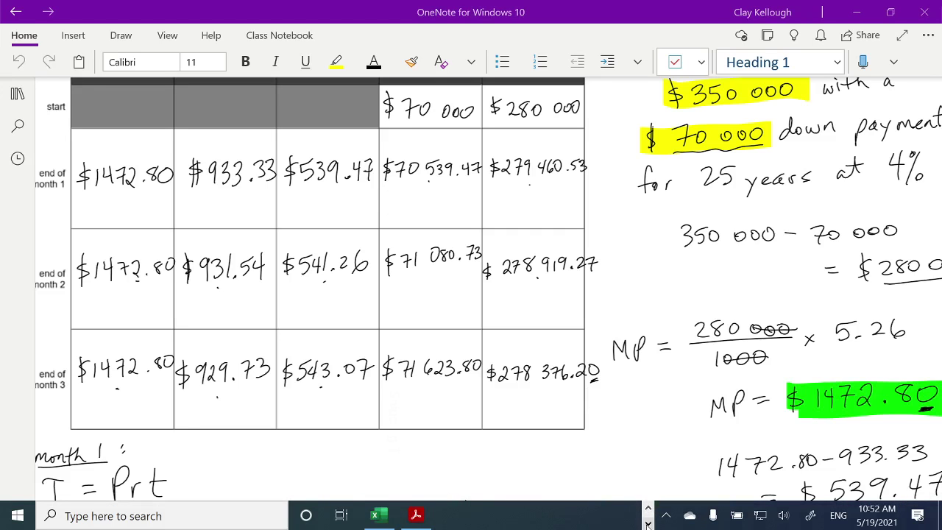
left_click(390, 517)
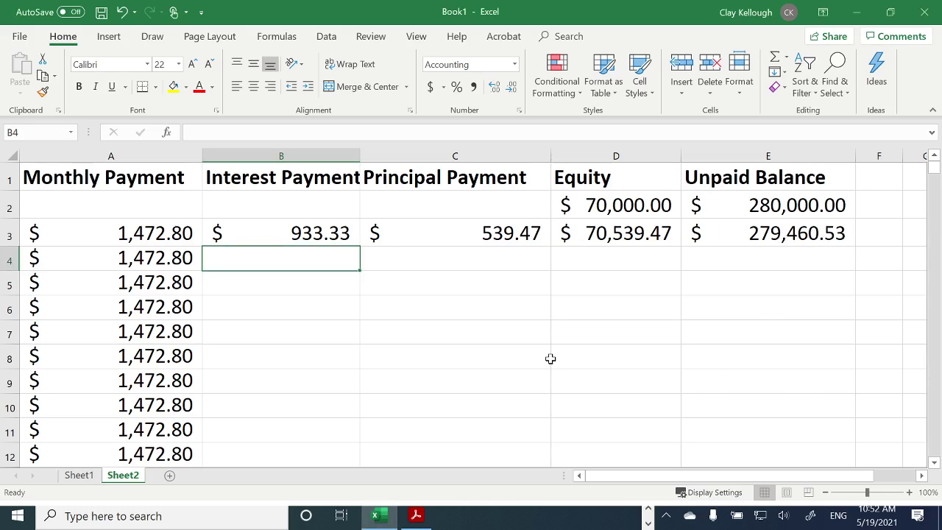
left_click(633, 206)
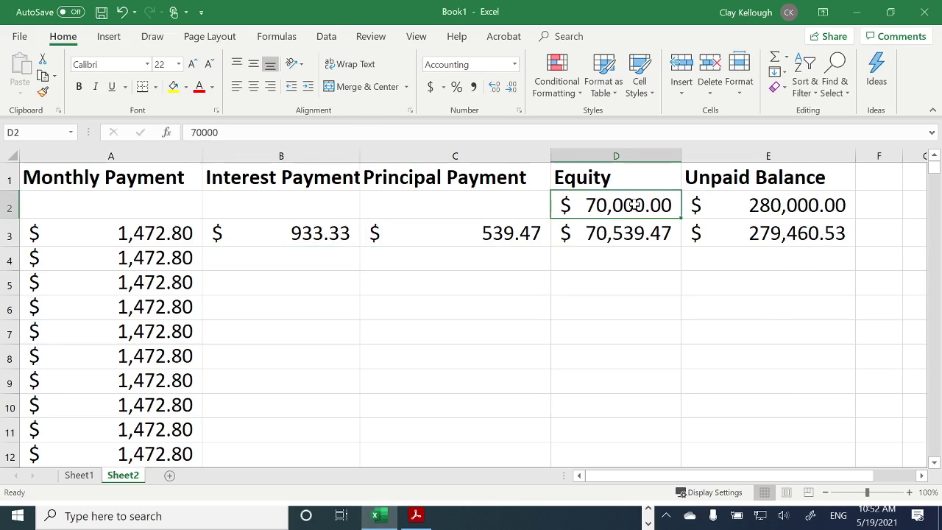
left_click(785, 205)
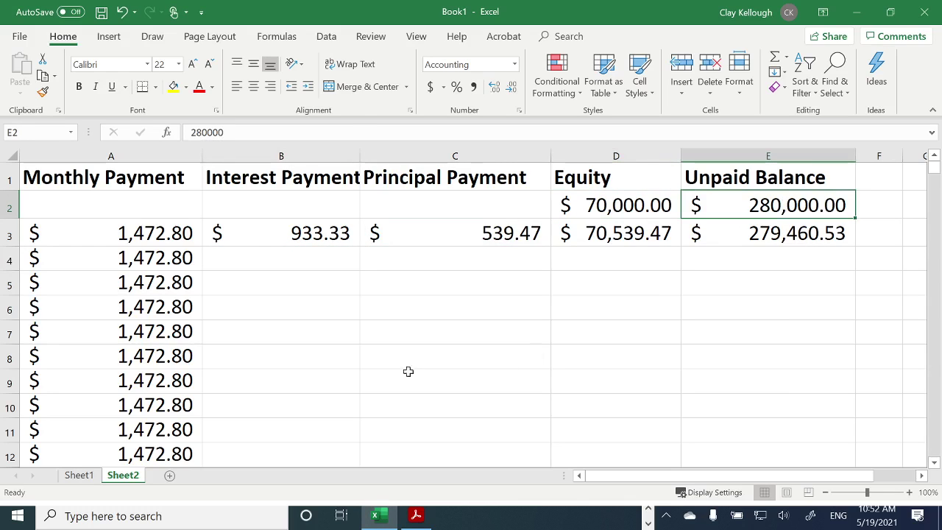
left_click(156, 231)
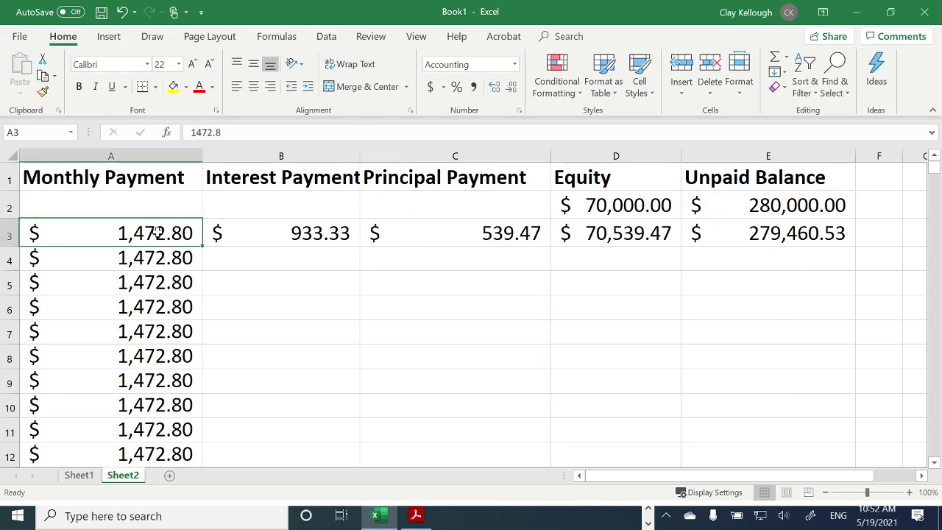
left_click(318, 231)
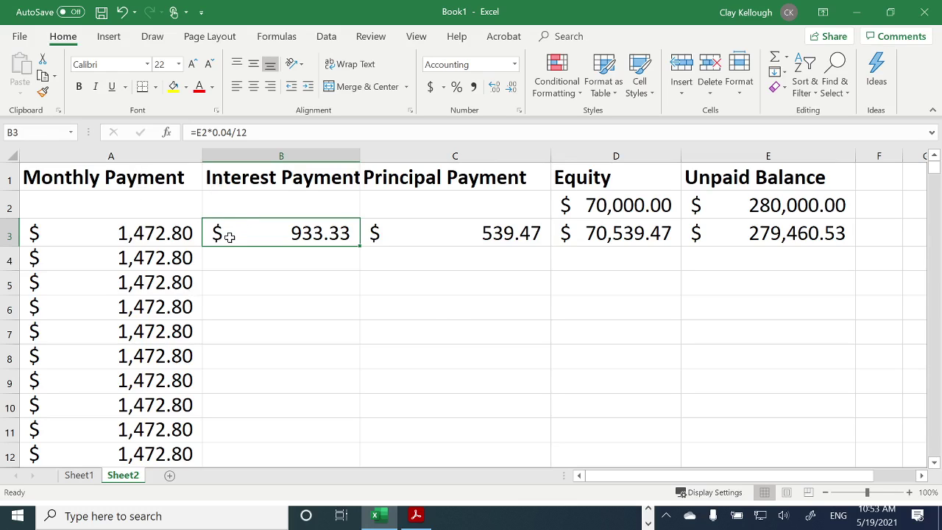
Fill the B3:E3 interest, principal, equity and balance formulas down through row 302.
left_click_drag(230, 236, 719, 259)
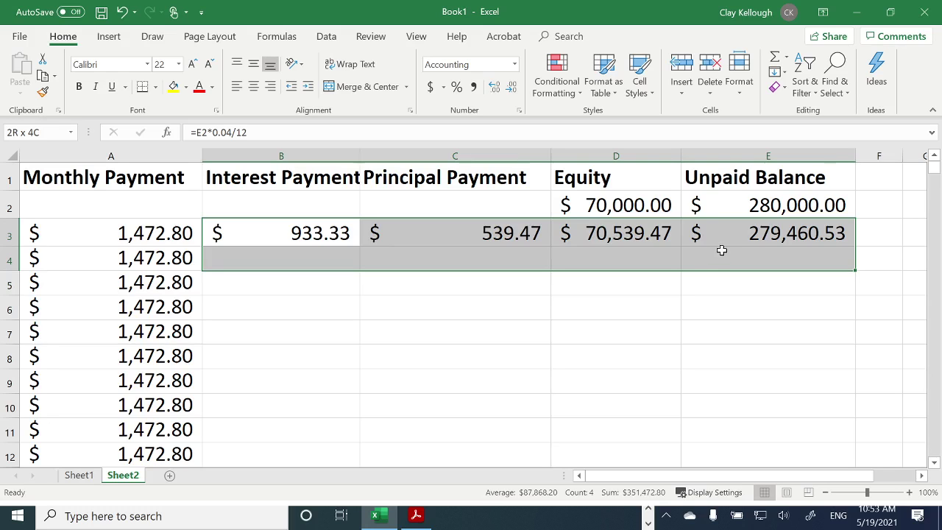
left_click_drag(722, 250, 709, 418)
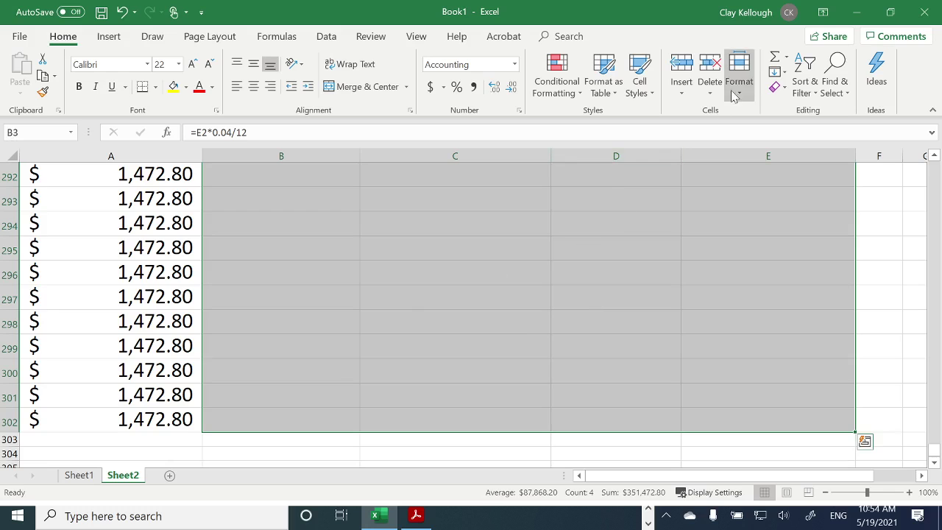
left_click(777, 72)
left_click(795, 90)
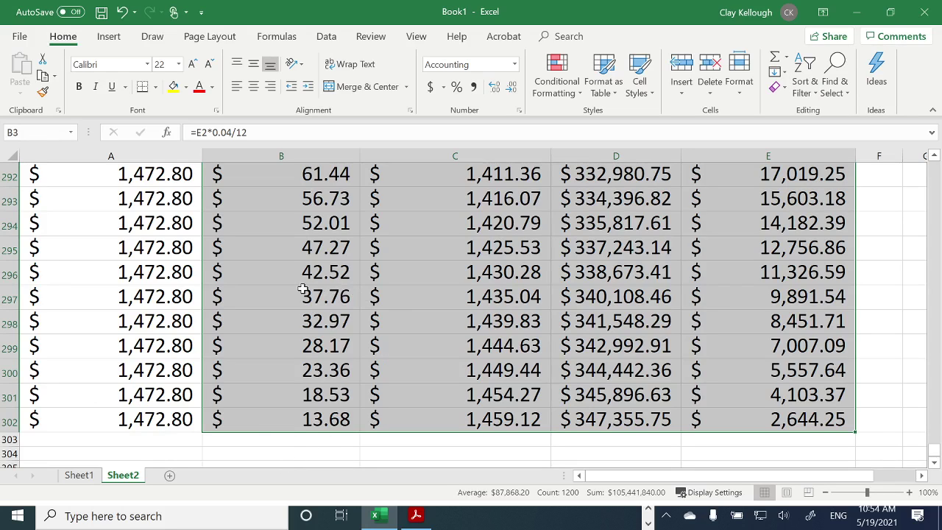
left_click_drag(934, 449, 934, 165)
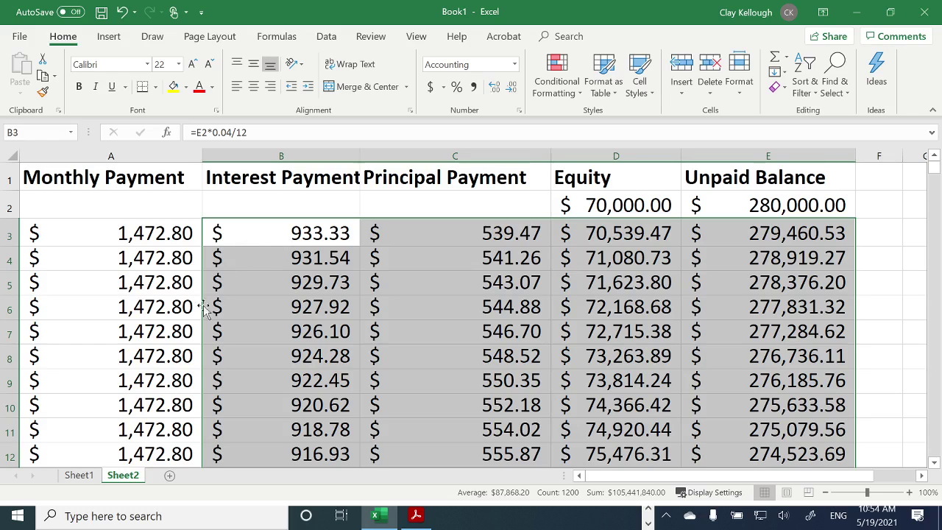
scroll(306, 355, "down", 2)
scroll(305, 356, "up", 2)
left_click(649, 510)
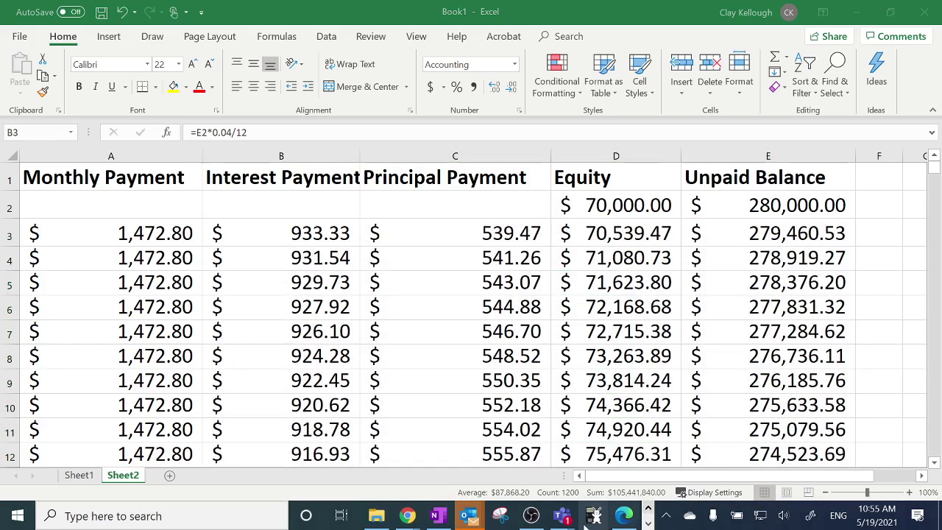
Switch to Chrome and bring up the RBC mortgage payment calculator page.
mouse_move(413, 522)
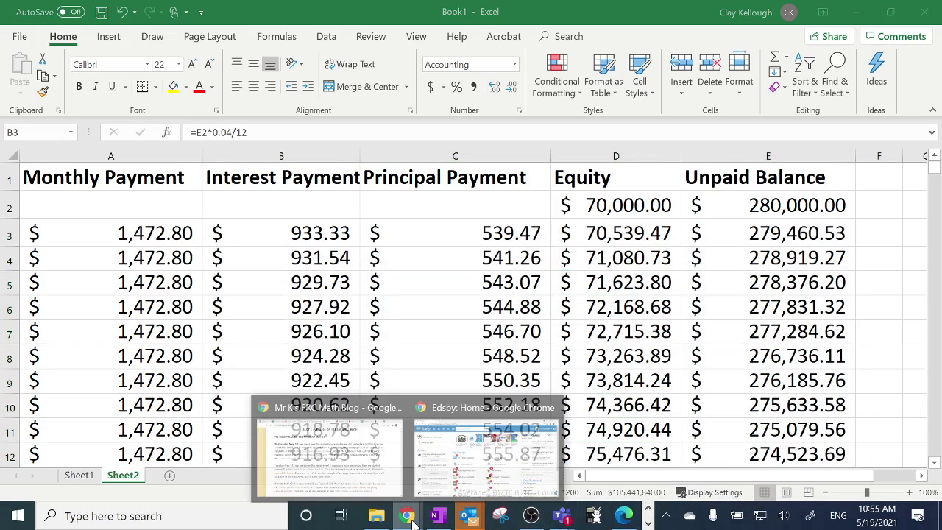
left_click(394, 474)
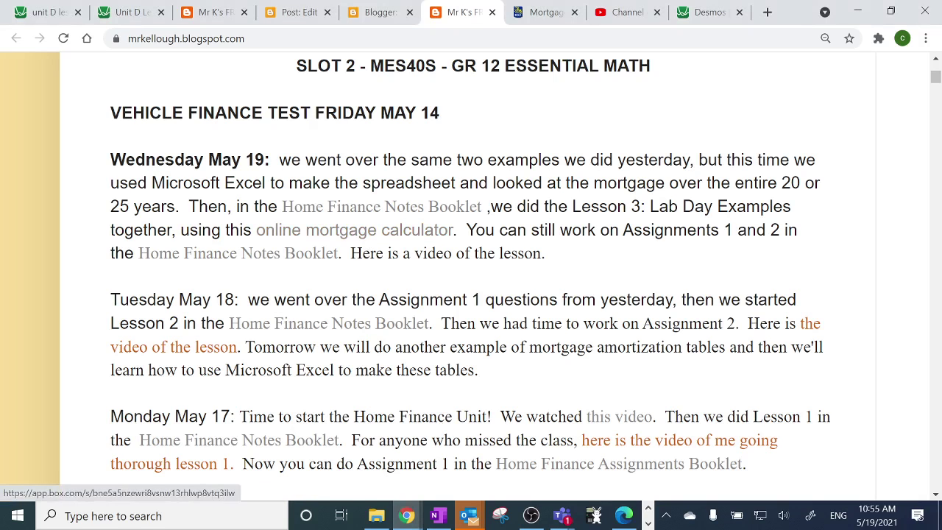
left_click(546, 13)
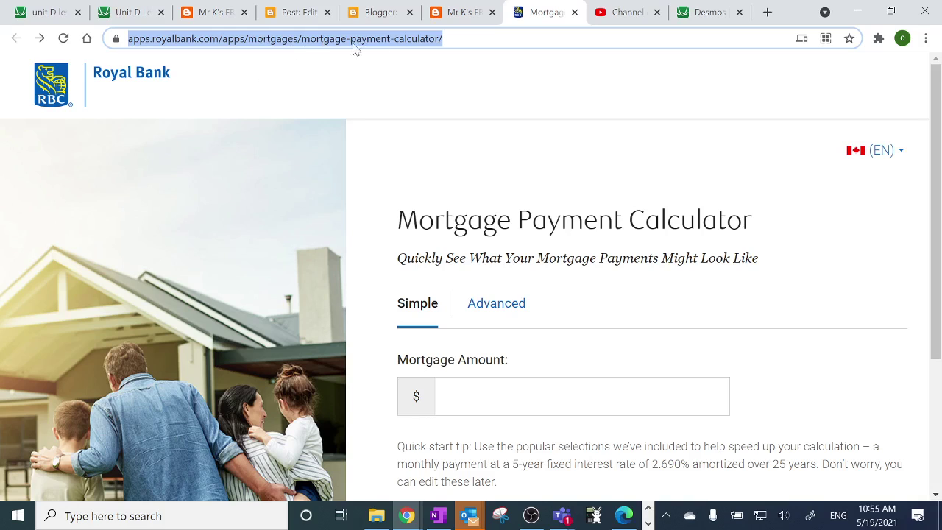
left_click(388, 82)
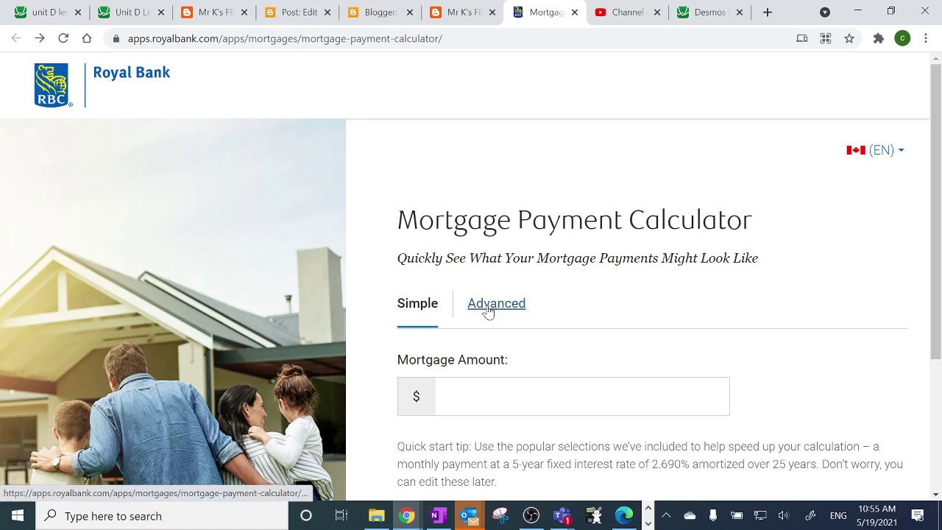
Return to OneNote and scroll to the L3 Mortgages: Lab Day Example 1 problem.
left_click(438, 517)
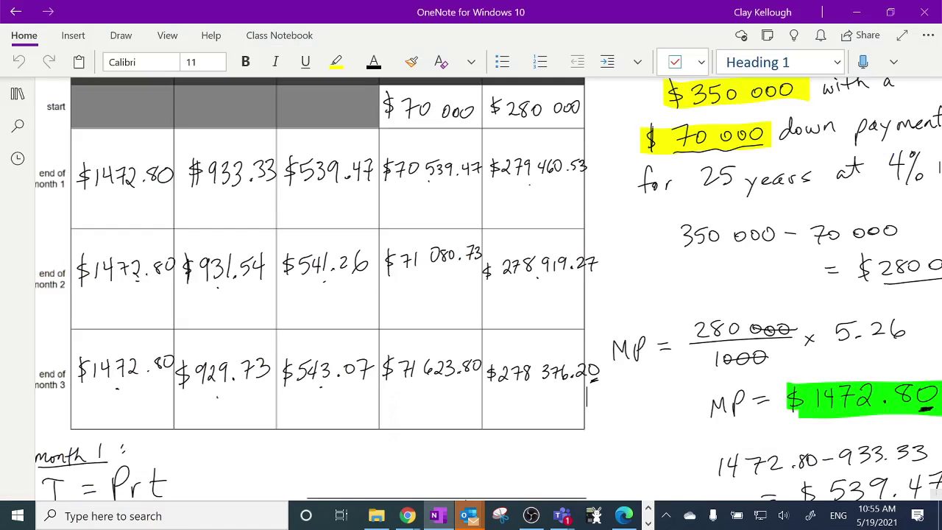
scroll(471, 295, "left", 3)
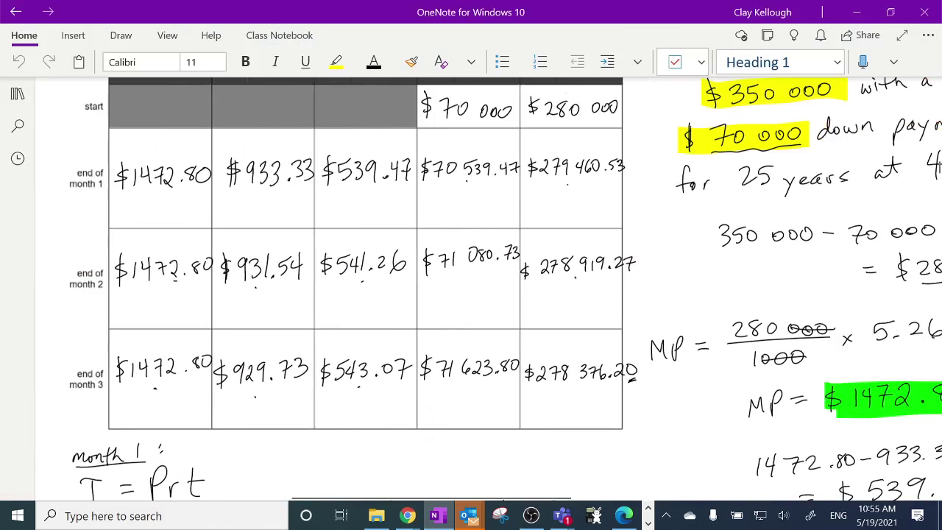
scroll(471, 294, "down", 5)
scroll(471, 295, "up", 15)
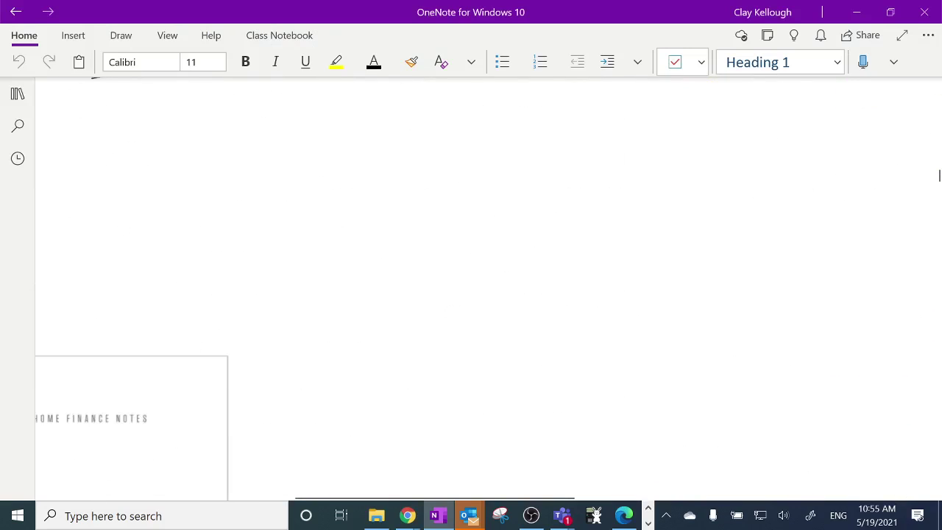
scroll(471, 294, "down", 3)
scroll(471, 295, "left", 5)
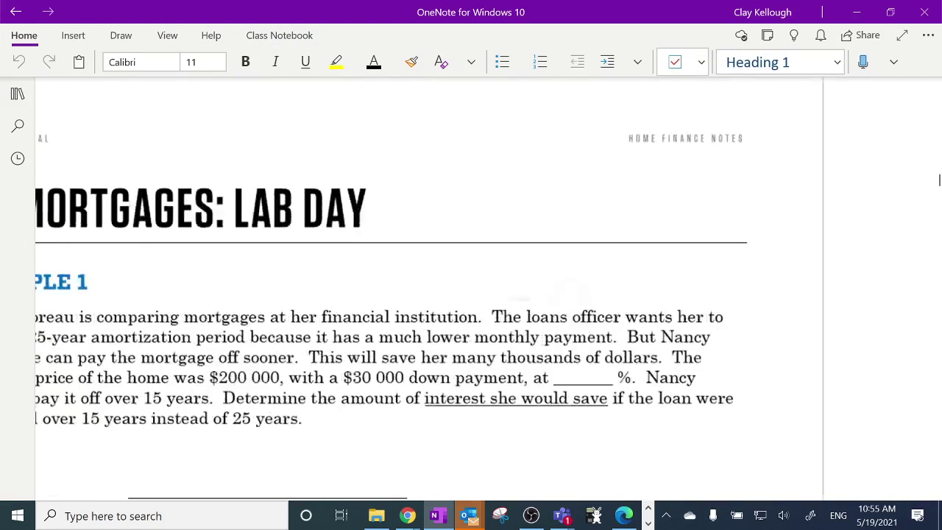
scroll(472, 294, "left", 3)
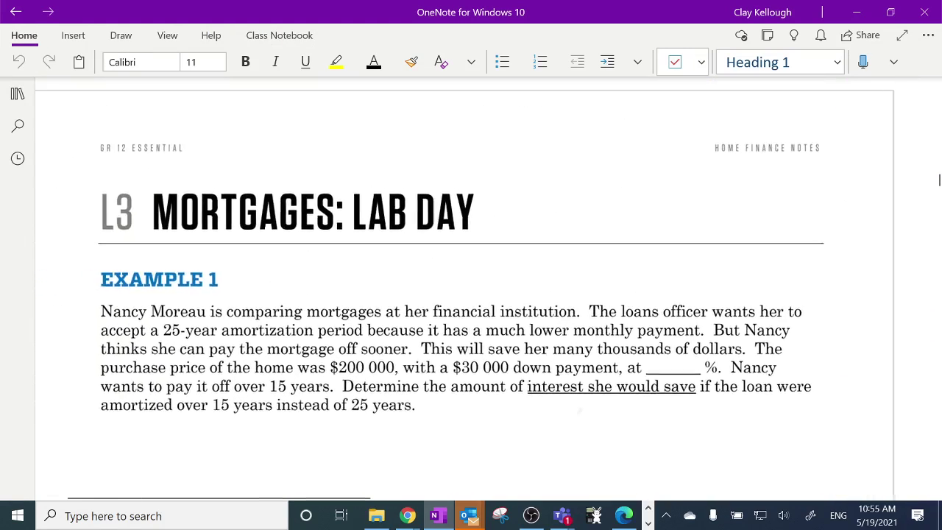
scroll(471, 295, "left", 1)
scroll(471, 294, "down", 2)
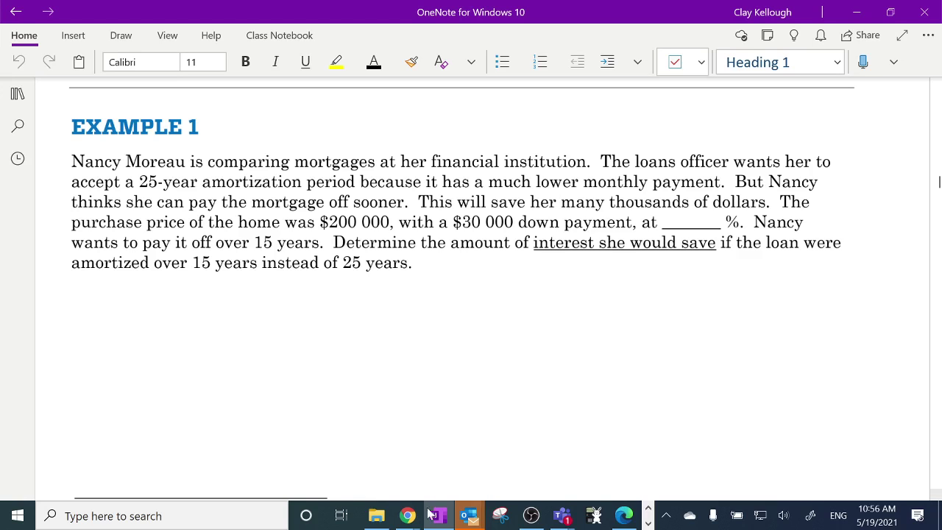
Calculate the RBC payment for a $170,000 mortgage ($777.73 monthly), then go back to OneNote.
mouse_move(409, 516)
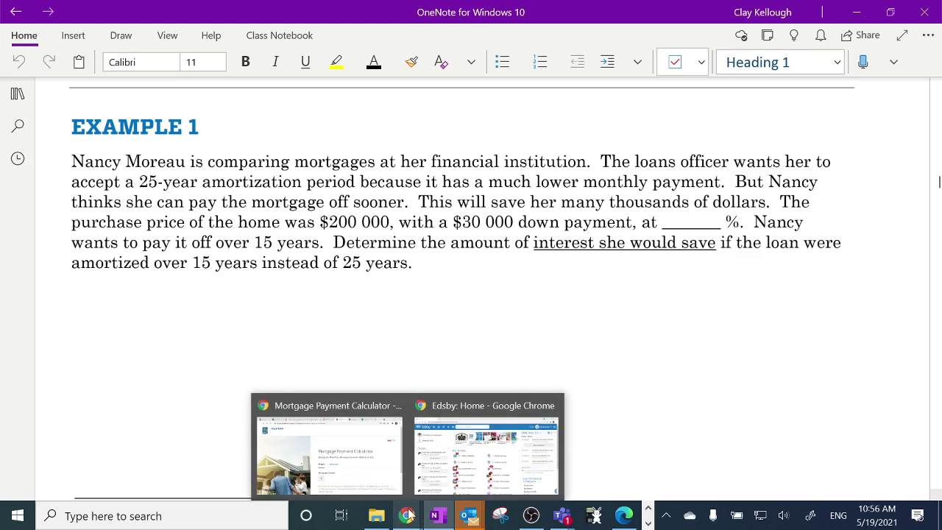
left_click(378, 471)
scroll(401, 344, "down", 2)
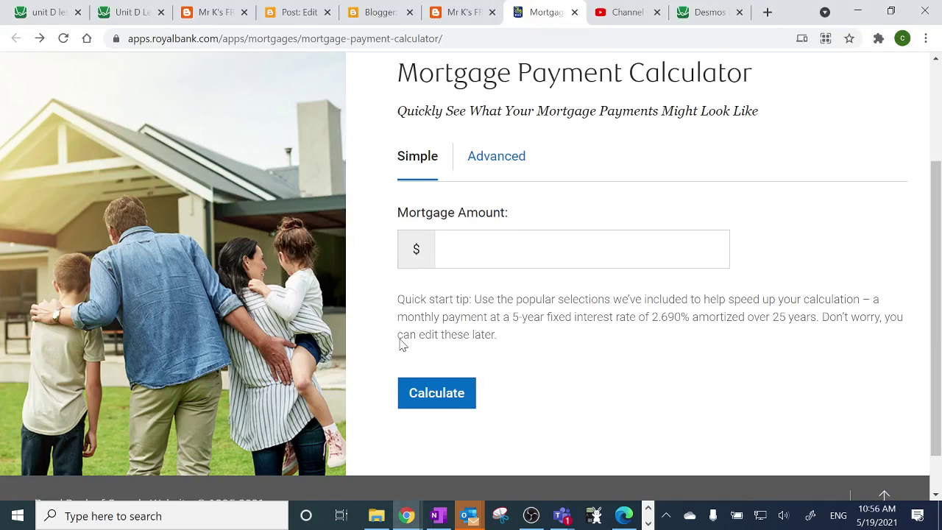
left_click(442, 254)
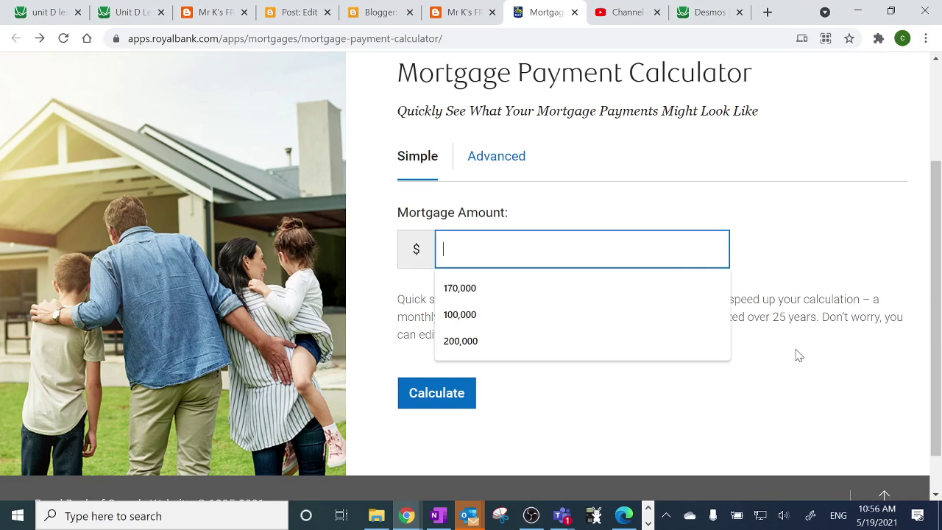
left_click(488, 289)
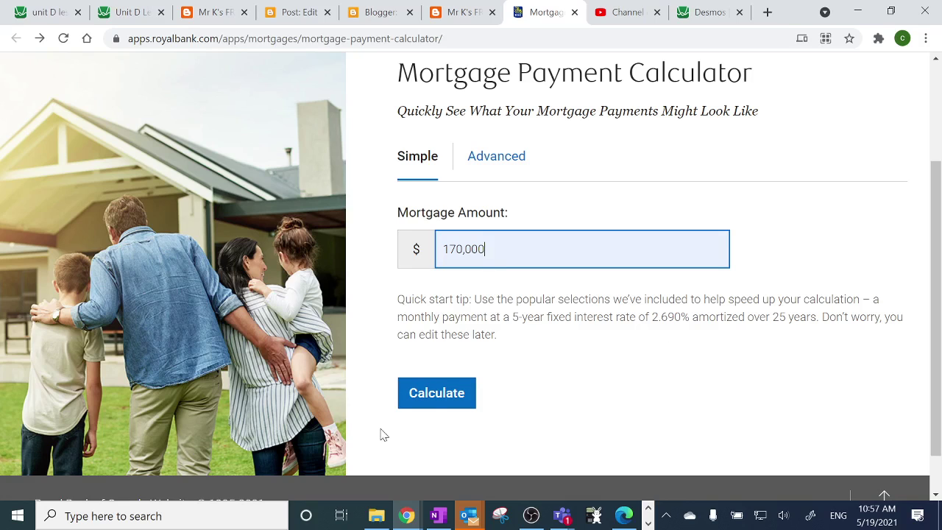
left_click(441, 406)
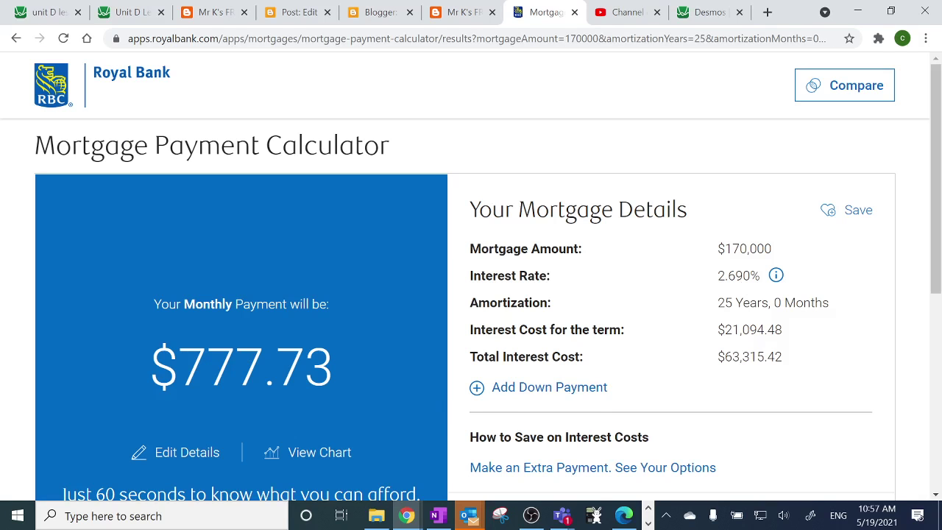
left_click(447, 518)
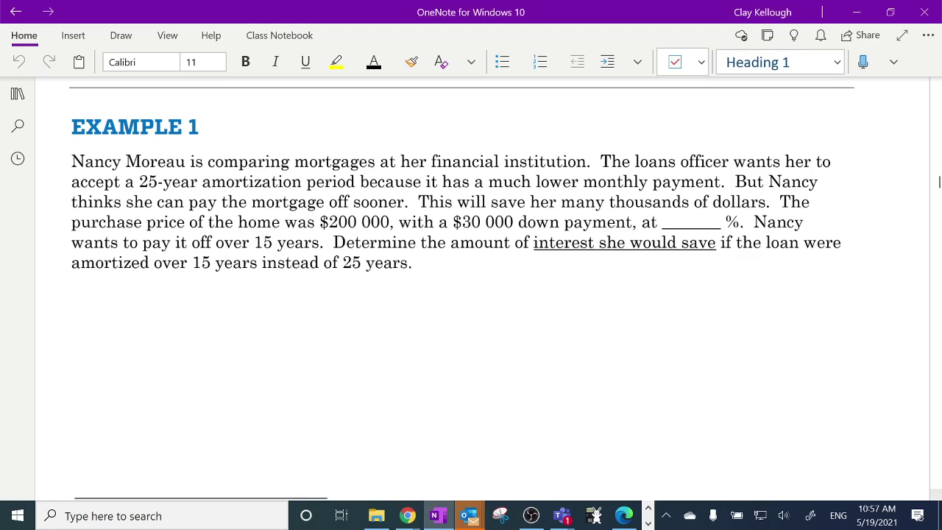
Show the Example 1 page full screen and pick the black pen.
key("F11")
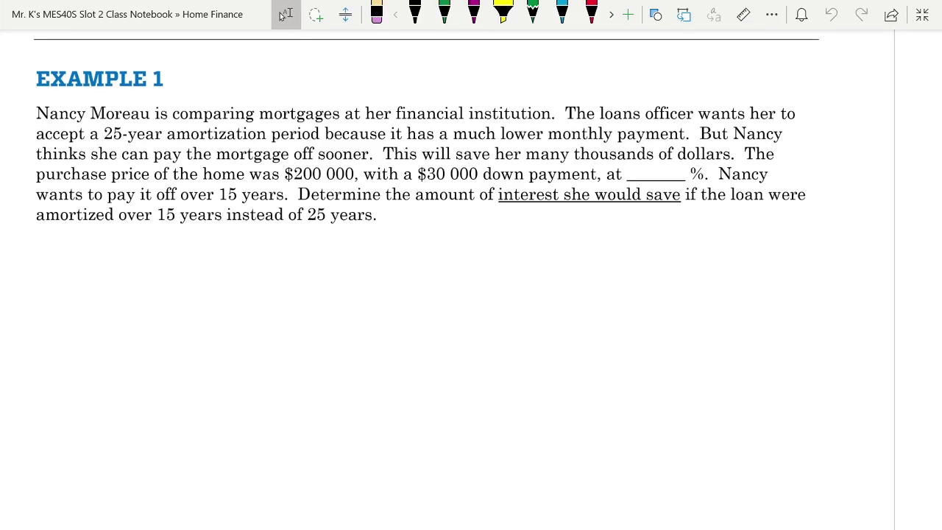
key("alt+d")
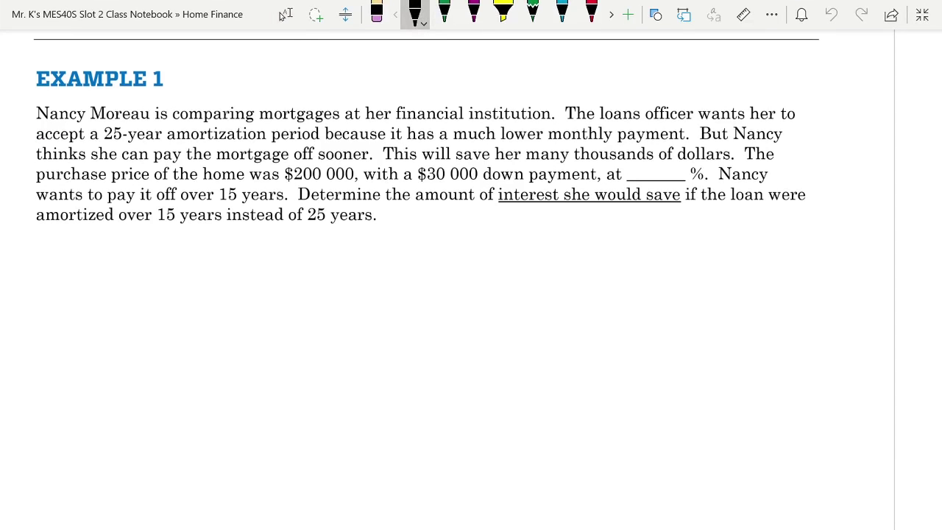